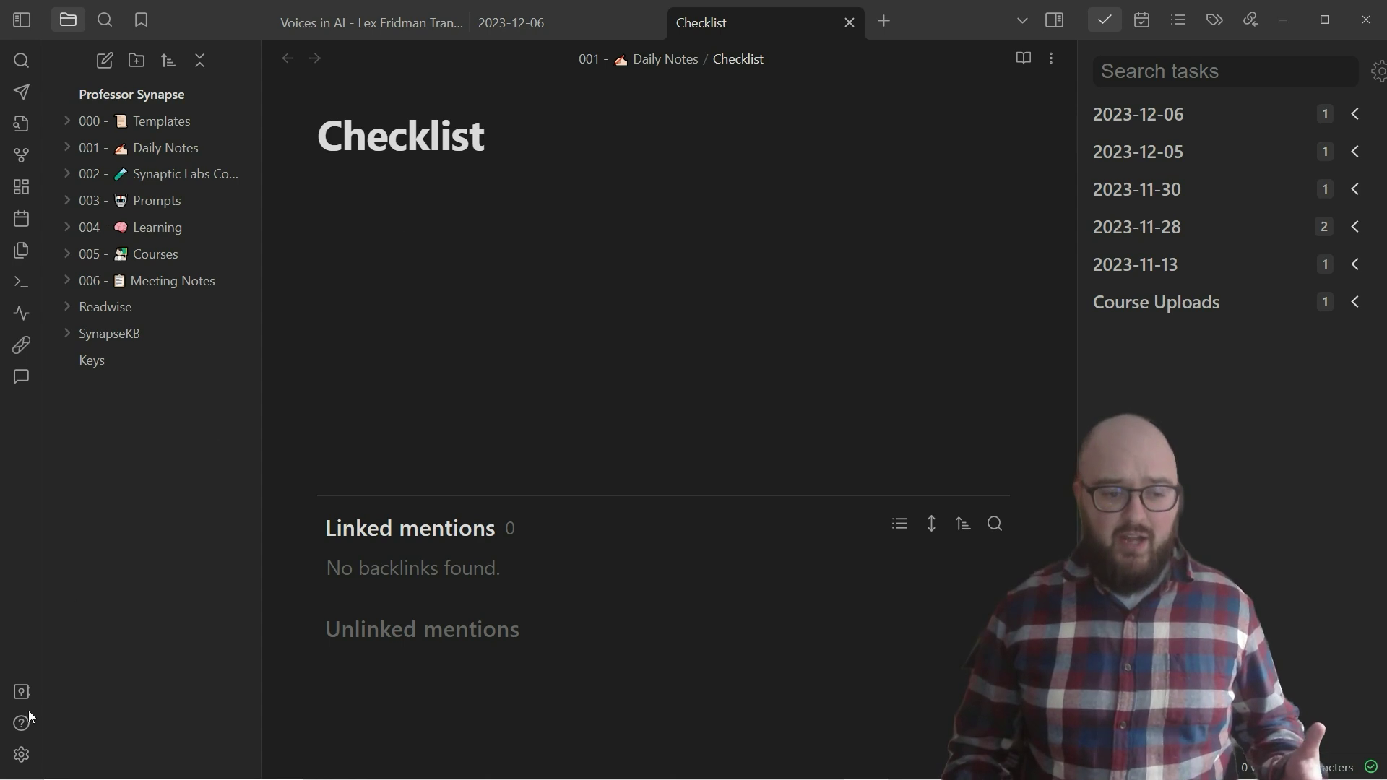
# - Open Obsidian's settings on the Community plugins page listing the 23 installed plugins
pyautogui.click(21, 754)
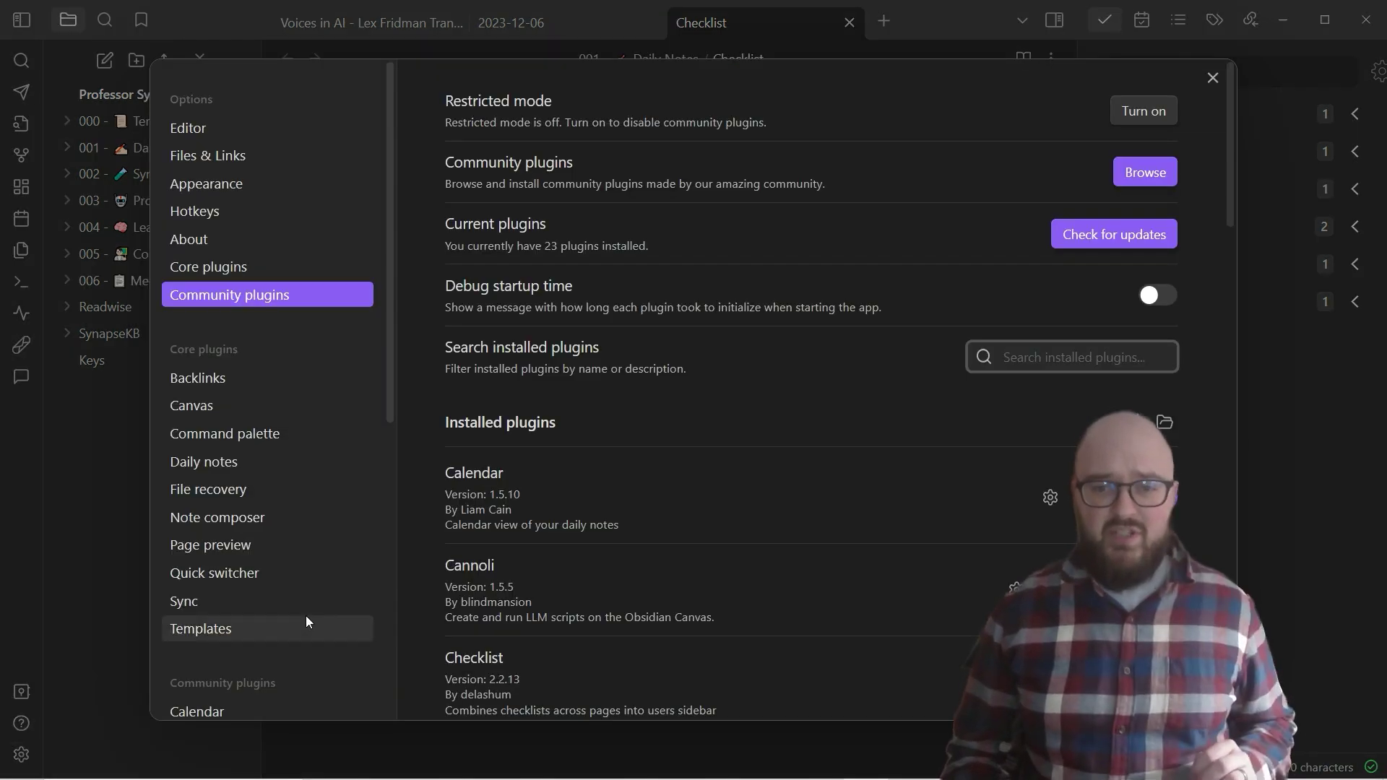
# - Search the plugin directory for 'checklist', read the Checklist plugin's README, and open its Options
pyautogui.click(1137, 173)
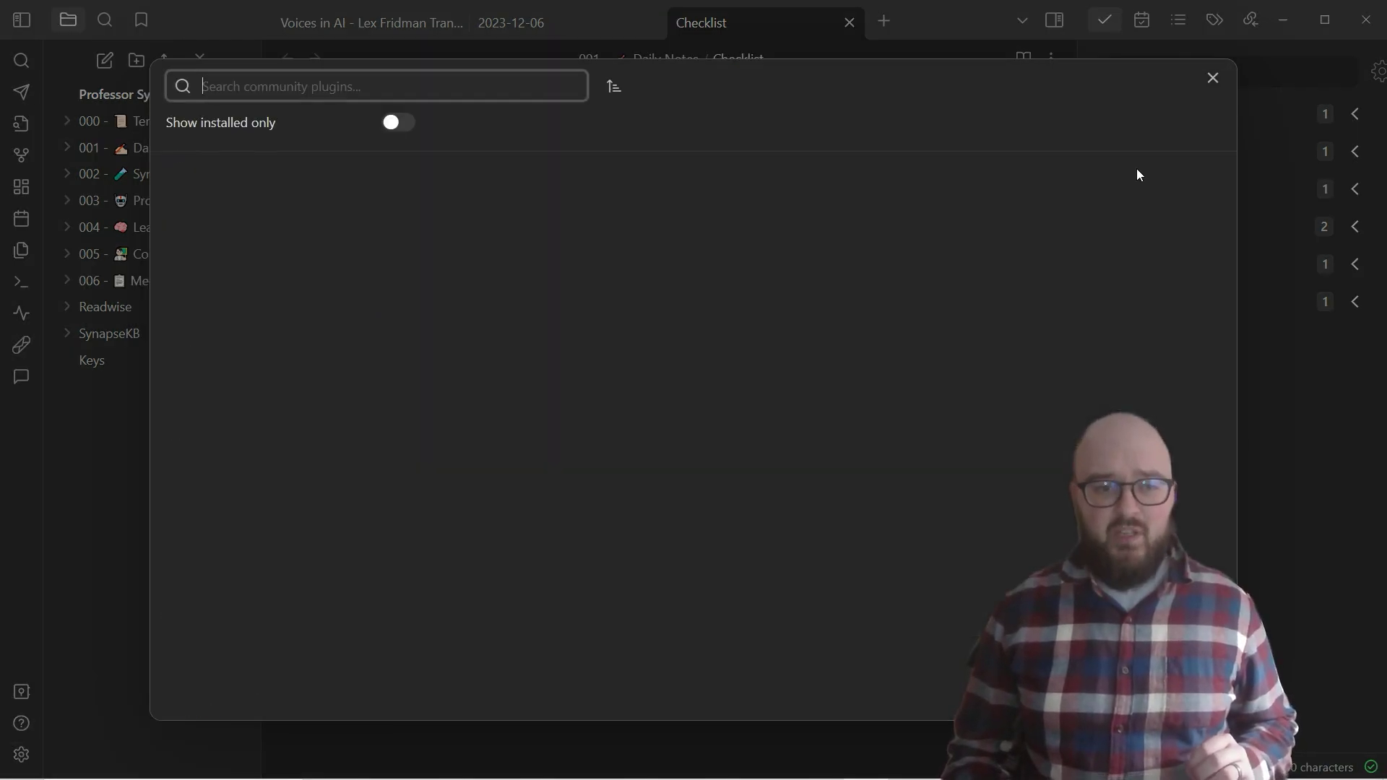
pyautogui.write('checklist')
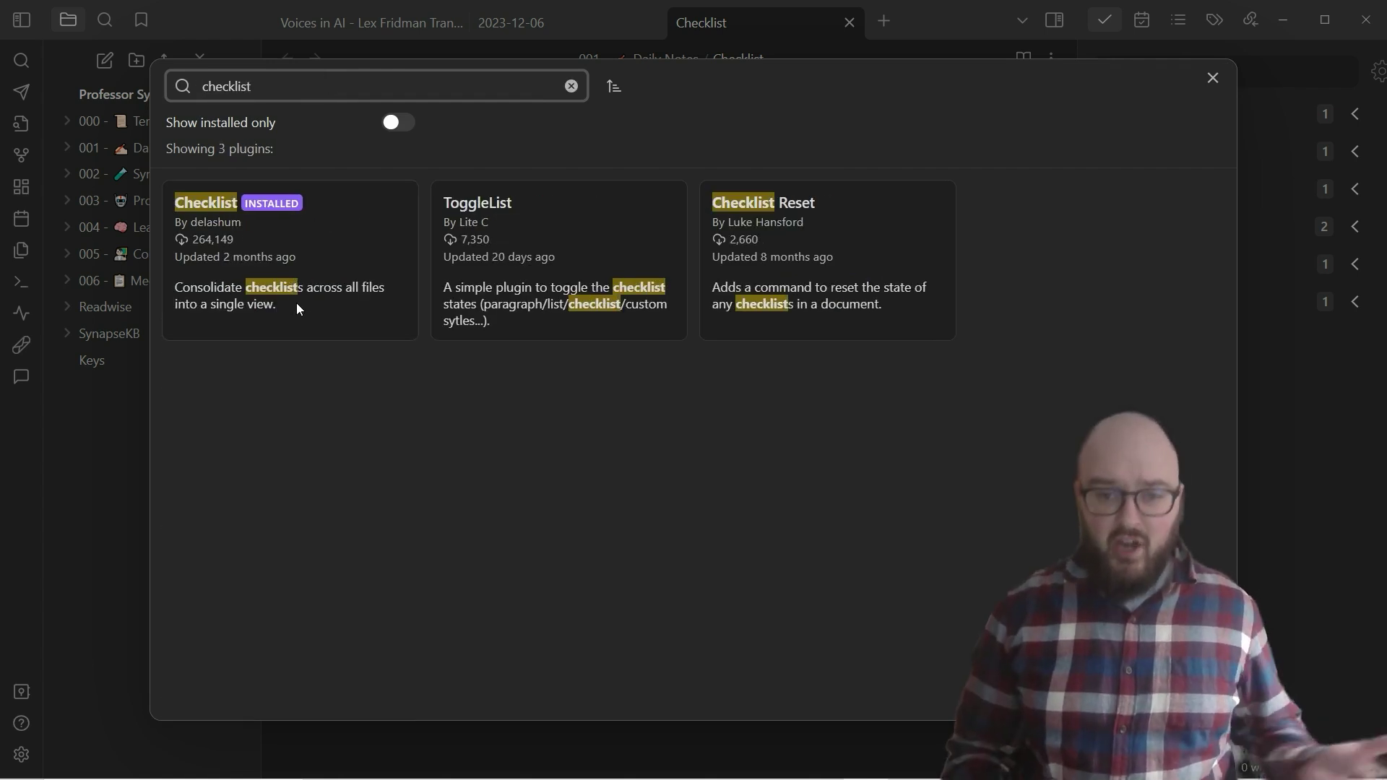
pyautogui.click(288, 249)
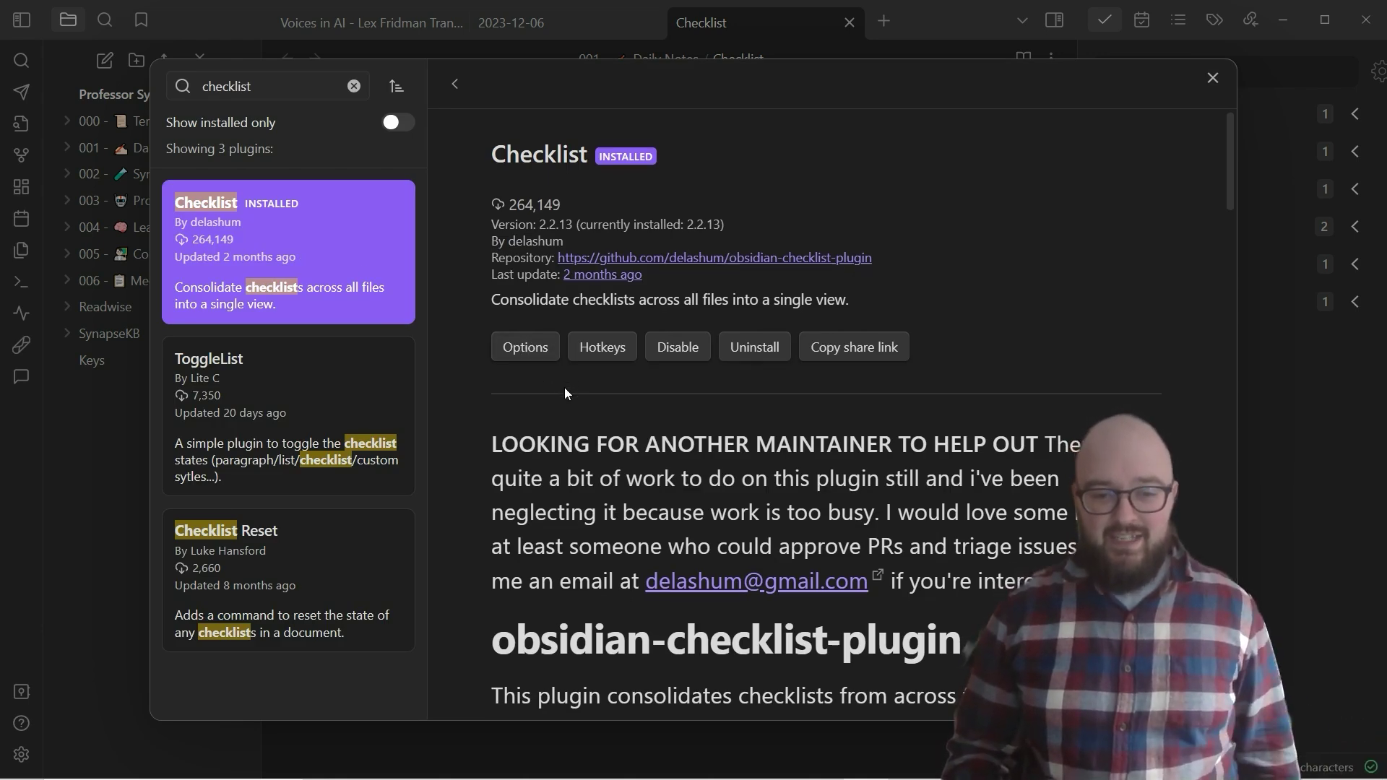
pyautogui.scroll(-5, 565, 388)
pyautogui.scroll(-3, 565, 396)
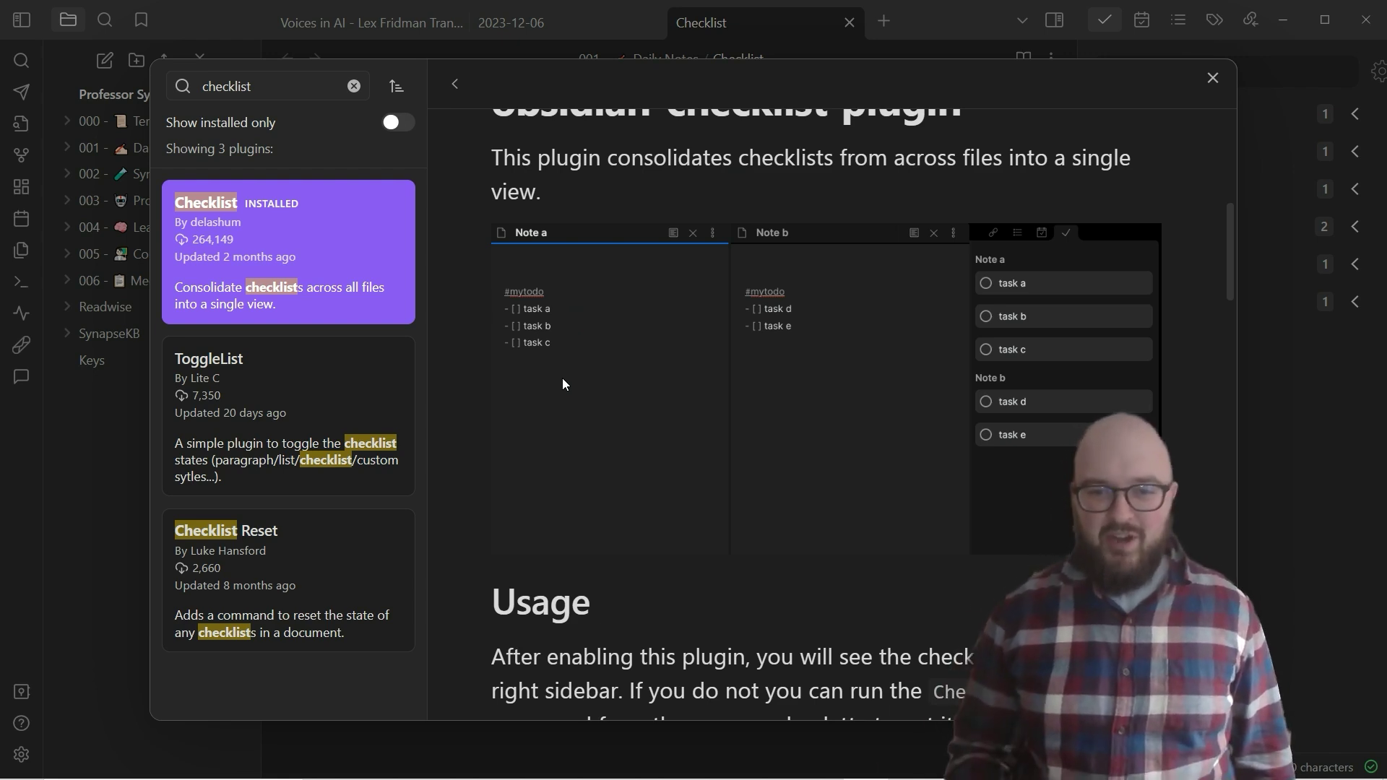
pyautogui.scroll(5, 780, 516)
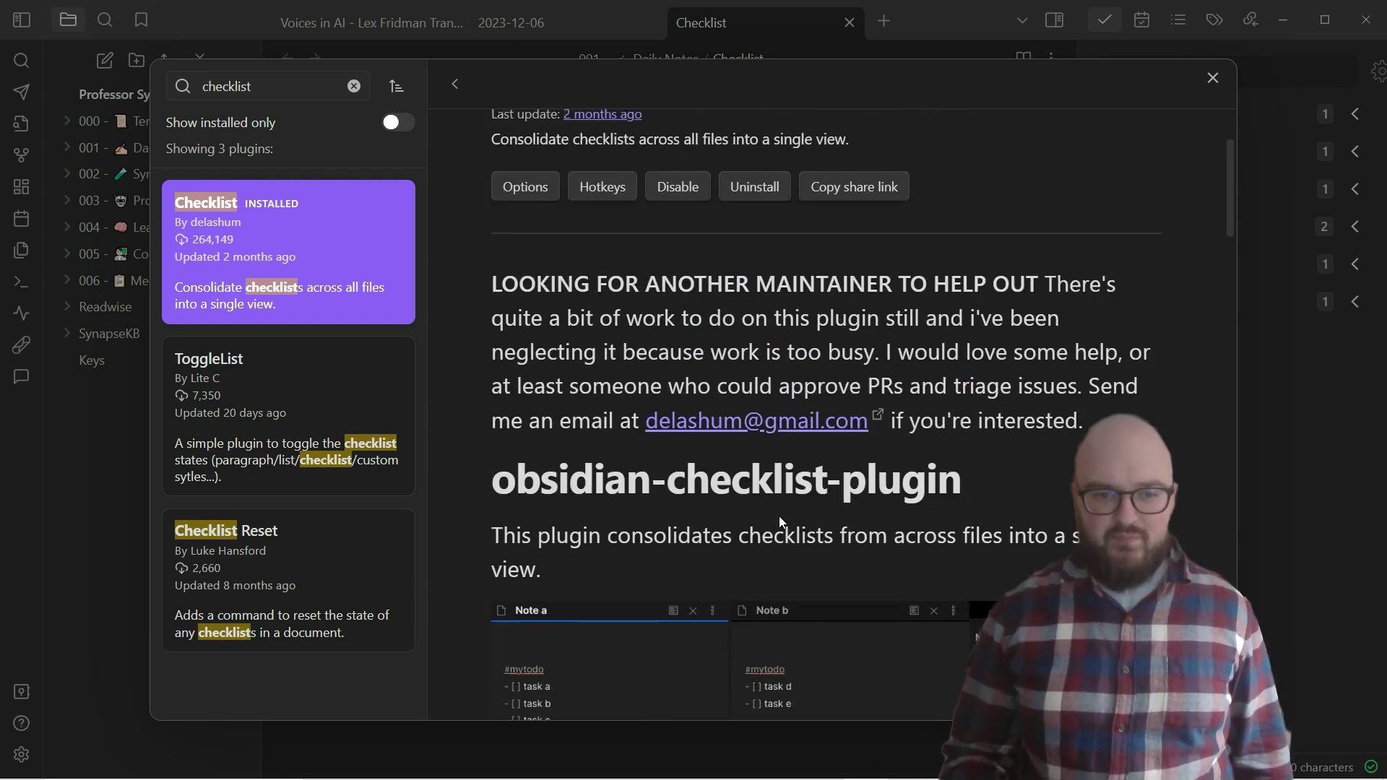
pyautogui.scroll(2, 779, 516)
pyautogui.click(531, 348)
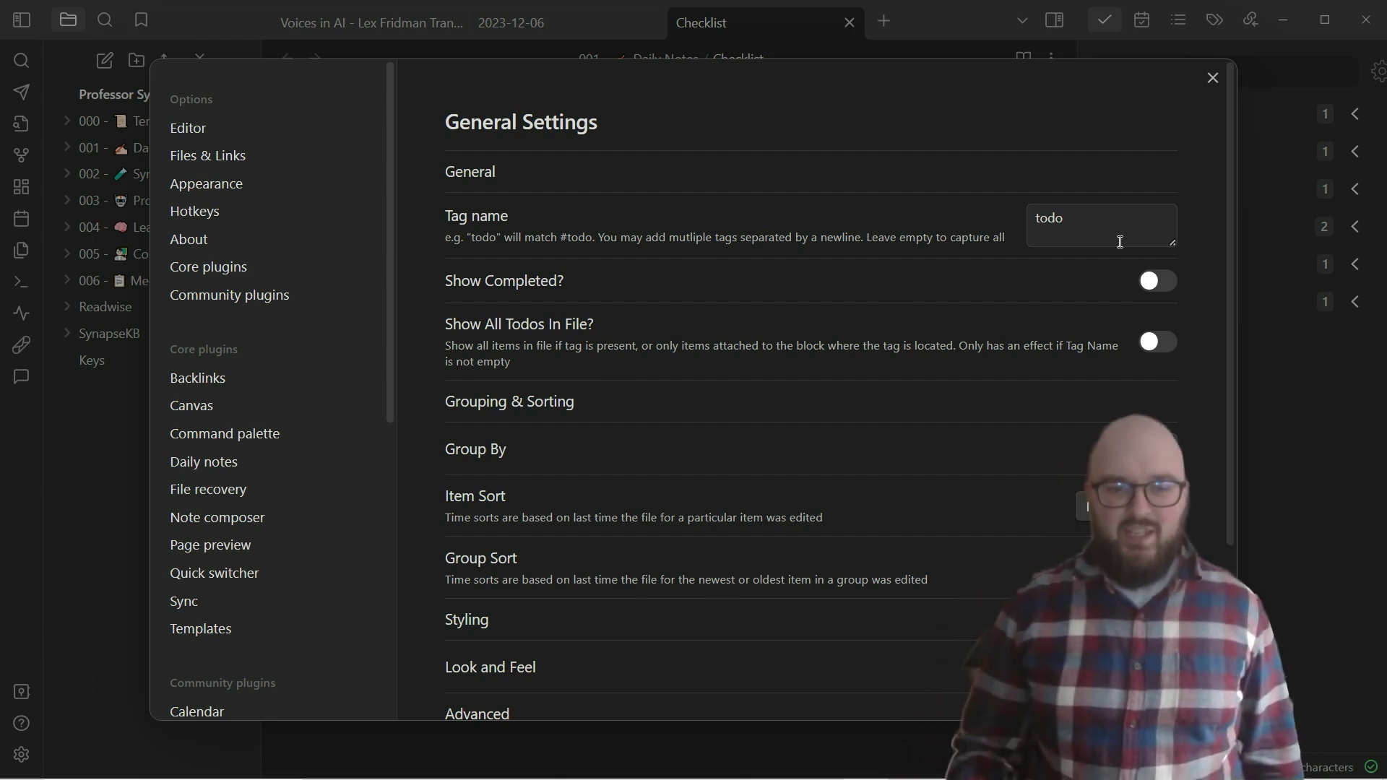
# - Review Checklist's Tag name, Group By and sorting settings, then close settings
pyautogui.scroll(-3, 799, 319)
pyautogui.scroll(-1, 851, 301)
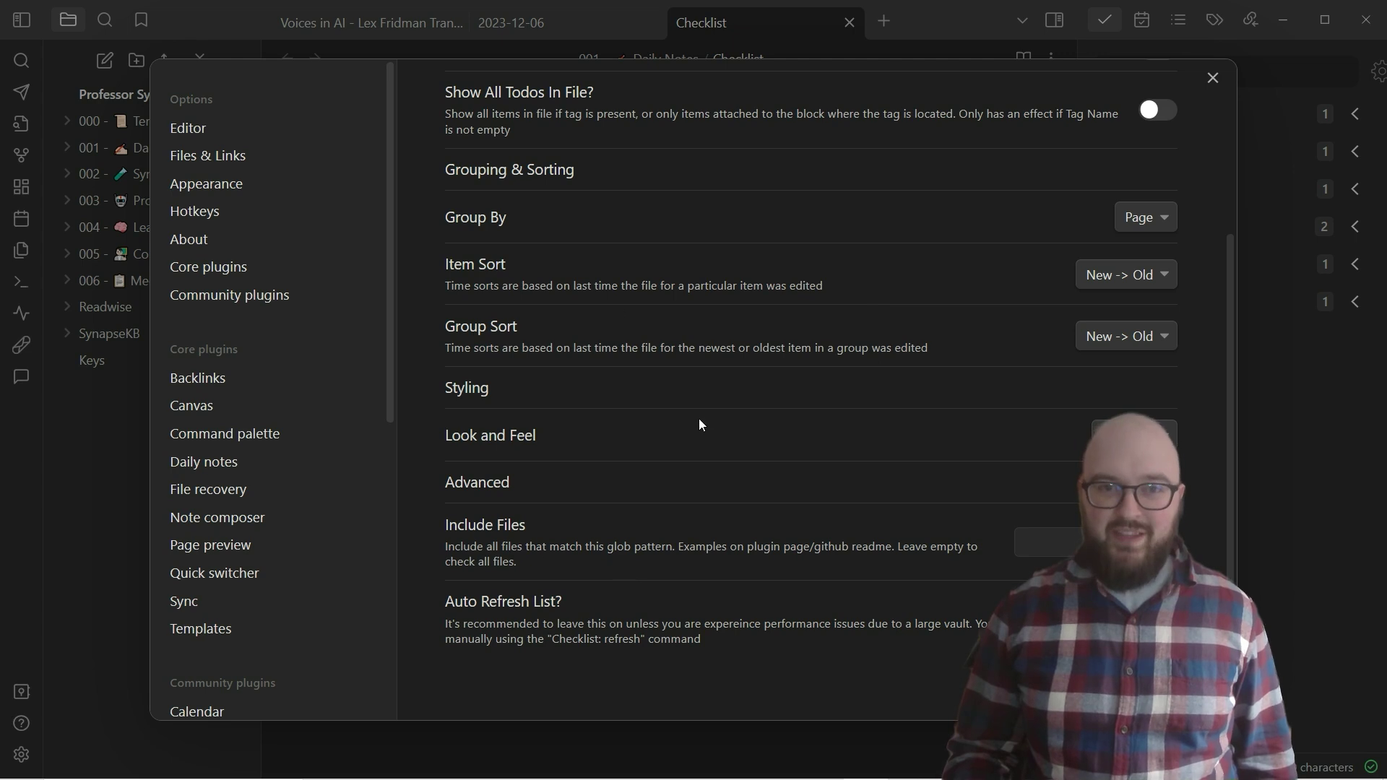
pyautogui.scroll(4, 726, 452)
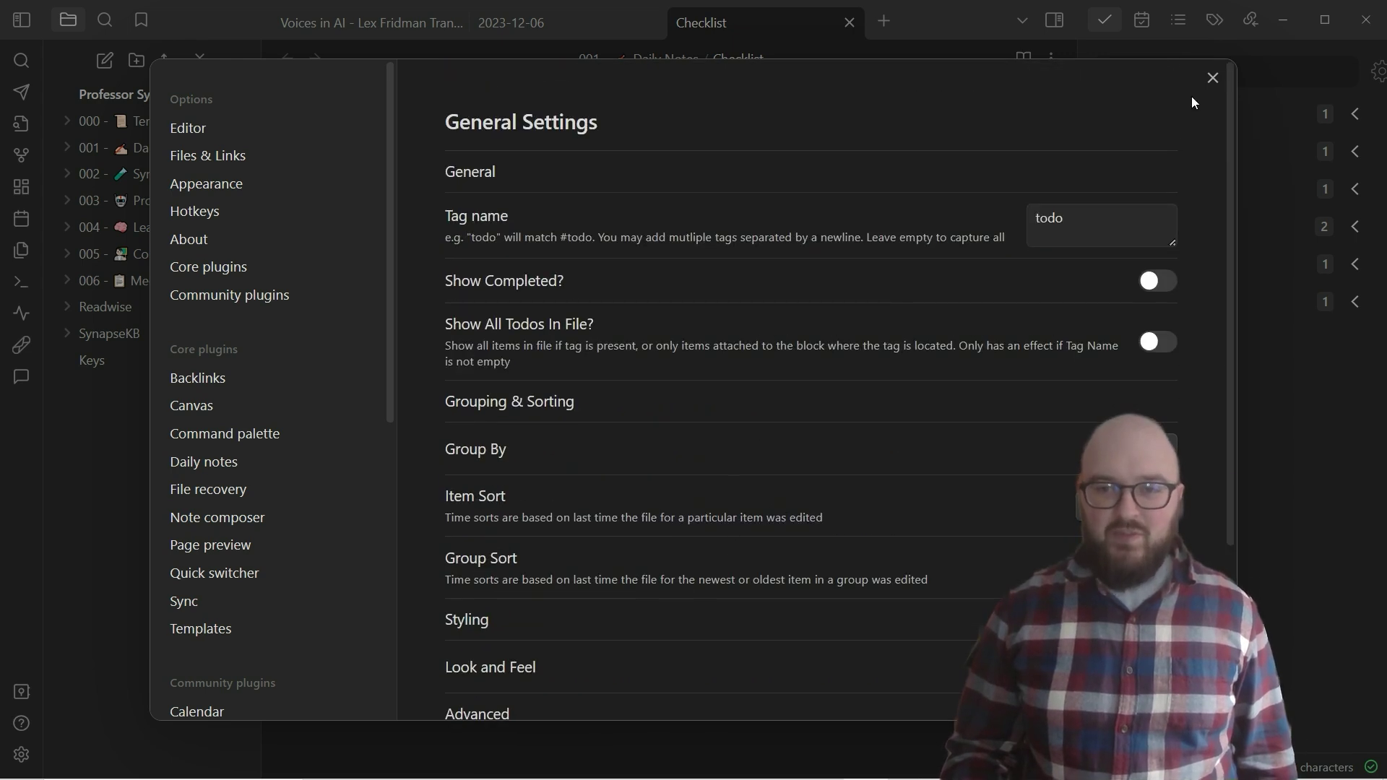
pyautogui.click(1212, 89)
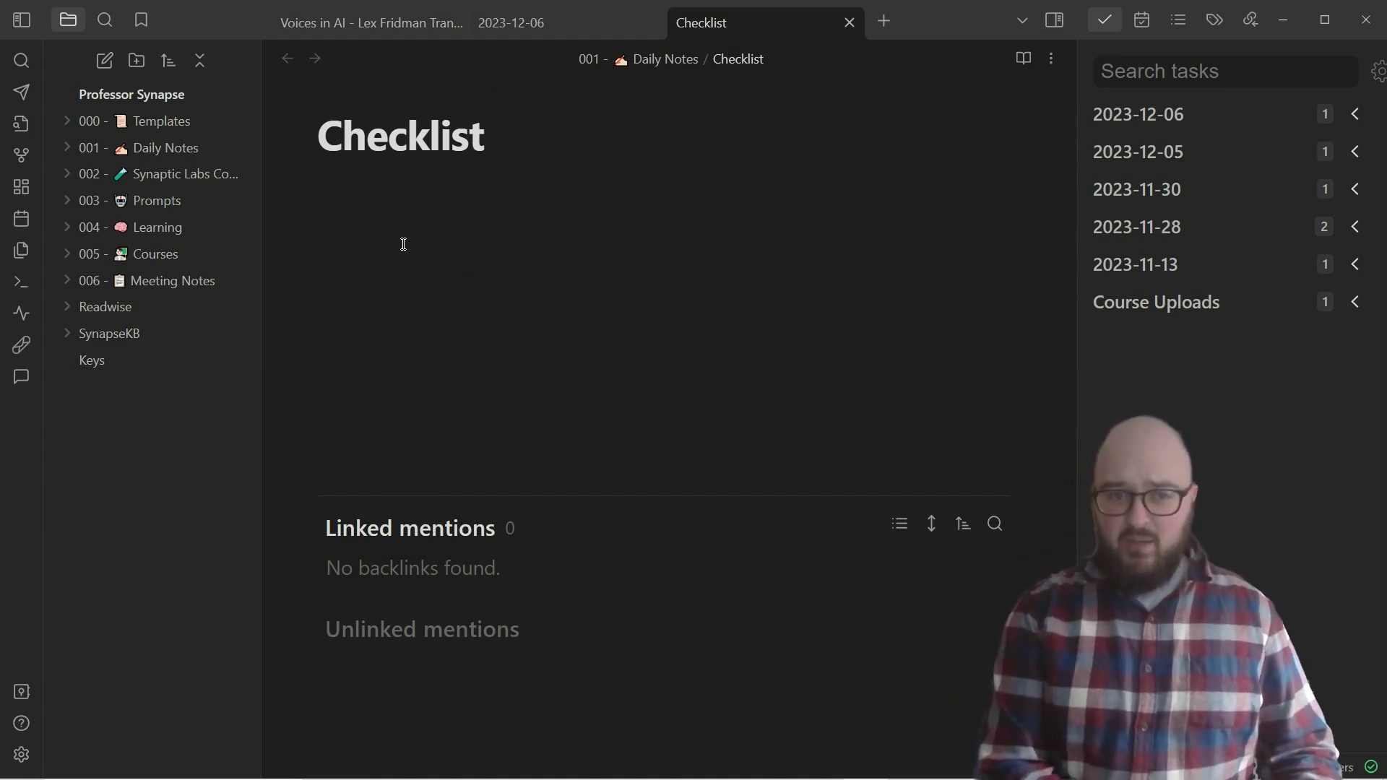
# - Add the unchecked task '- [ ] go grocery shopping' to the Checklist note
pyautogui.write('-')
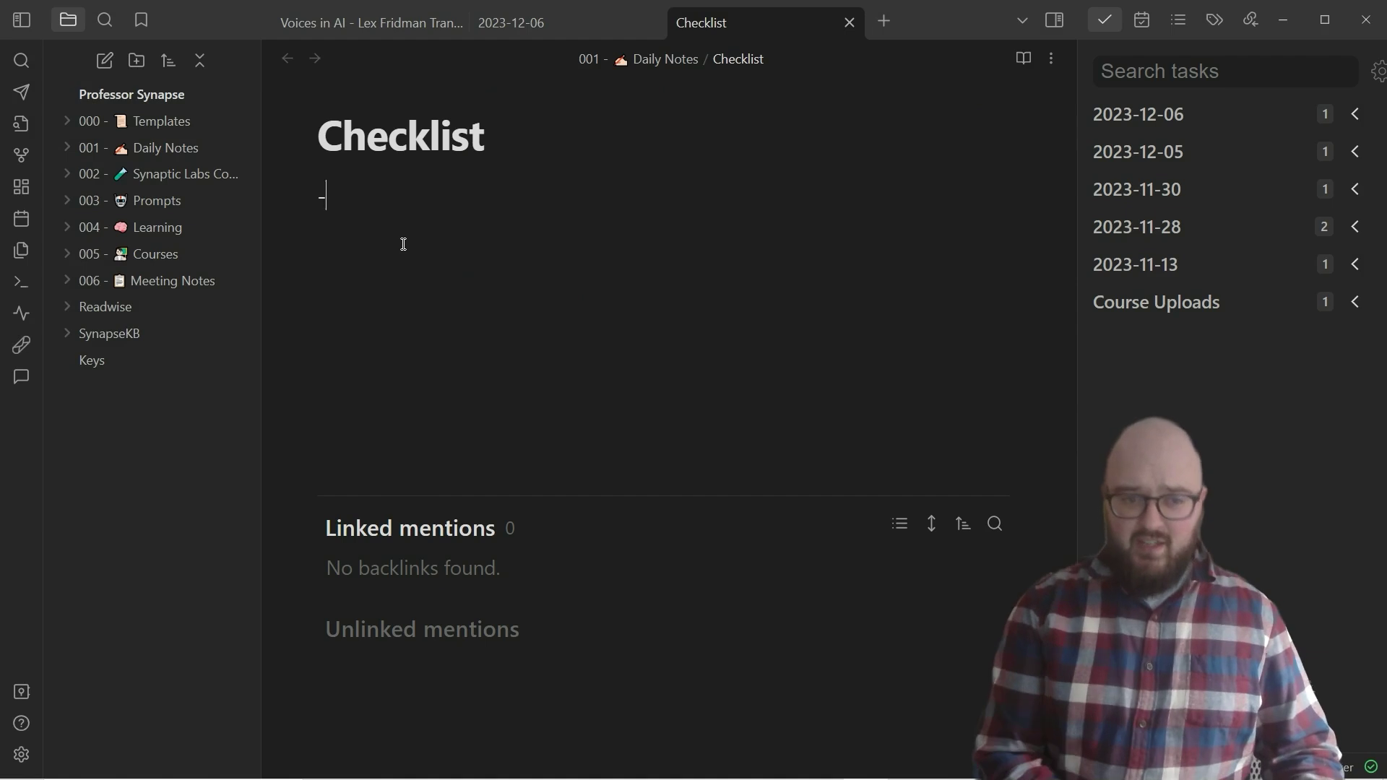
pyautogui.write(' [')
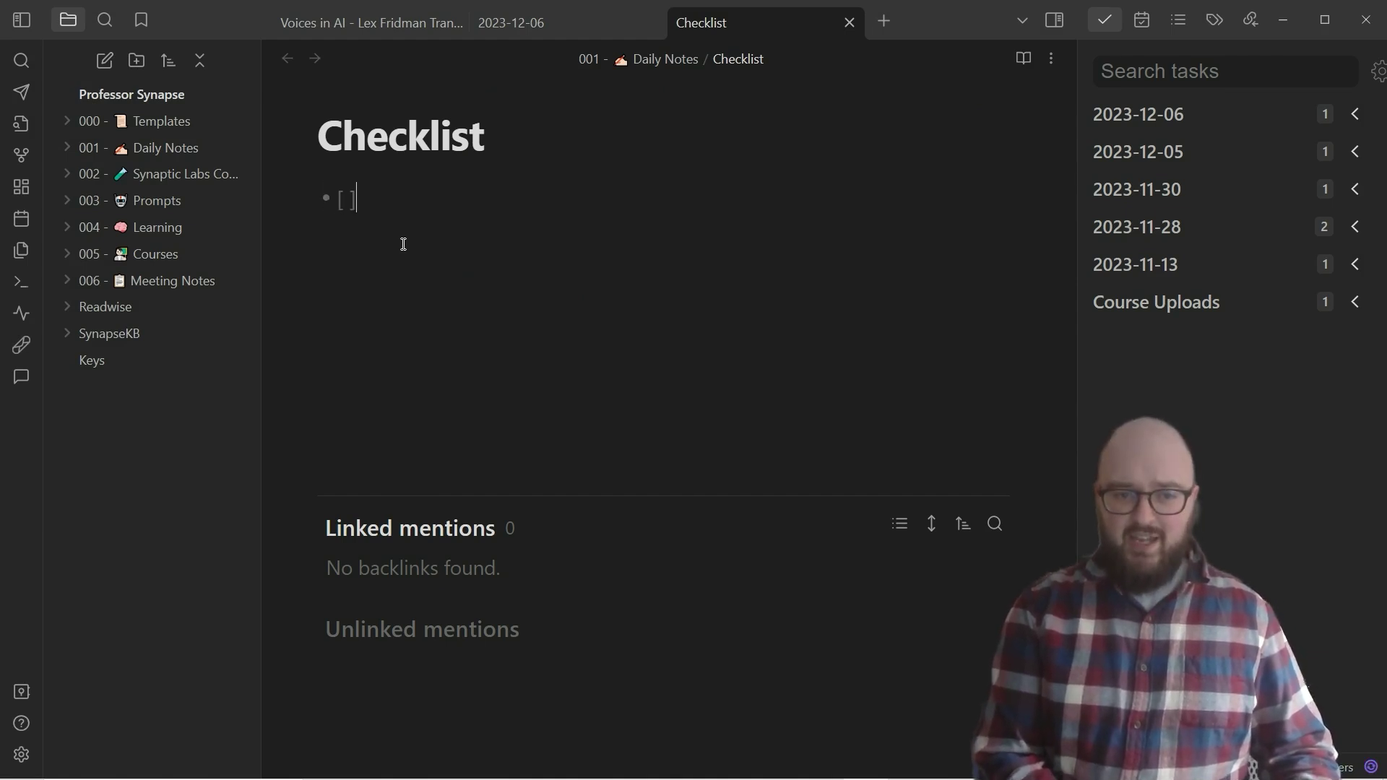
pyautogui.write(' ] ')
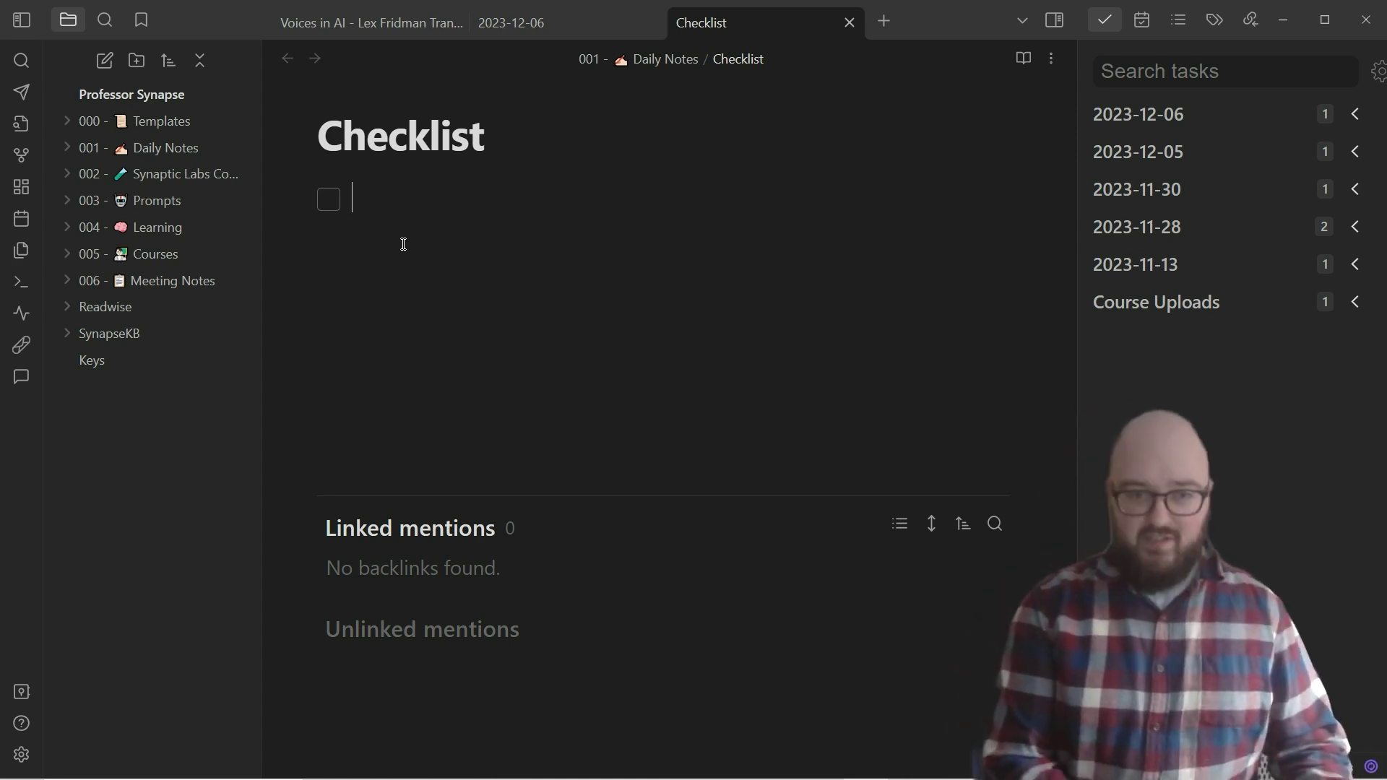
pyautogui.write('go gro')
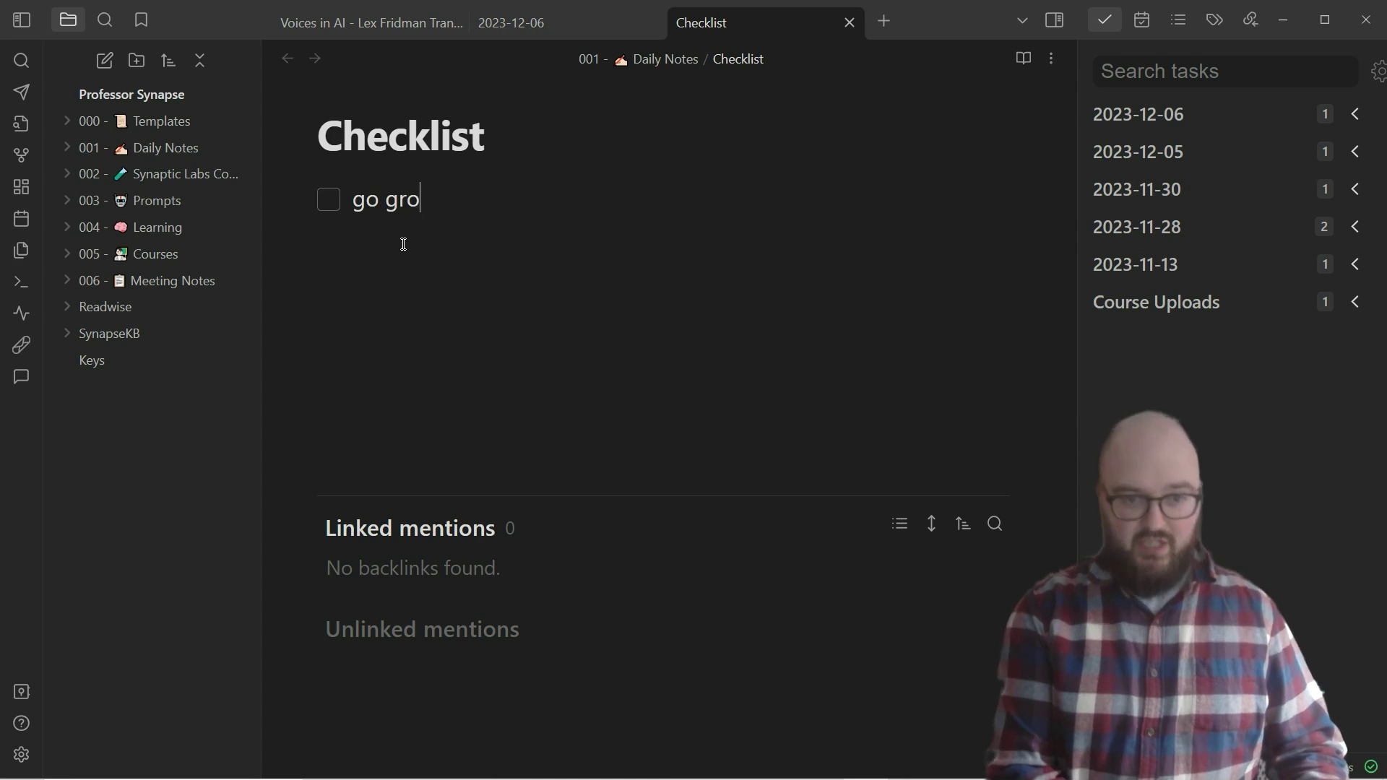
pyautogui.write('cery shoppin')
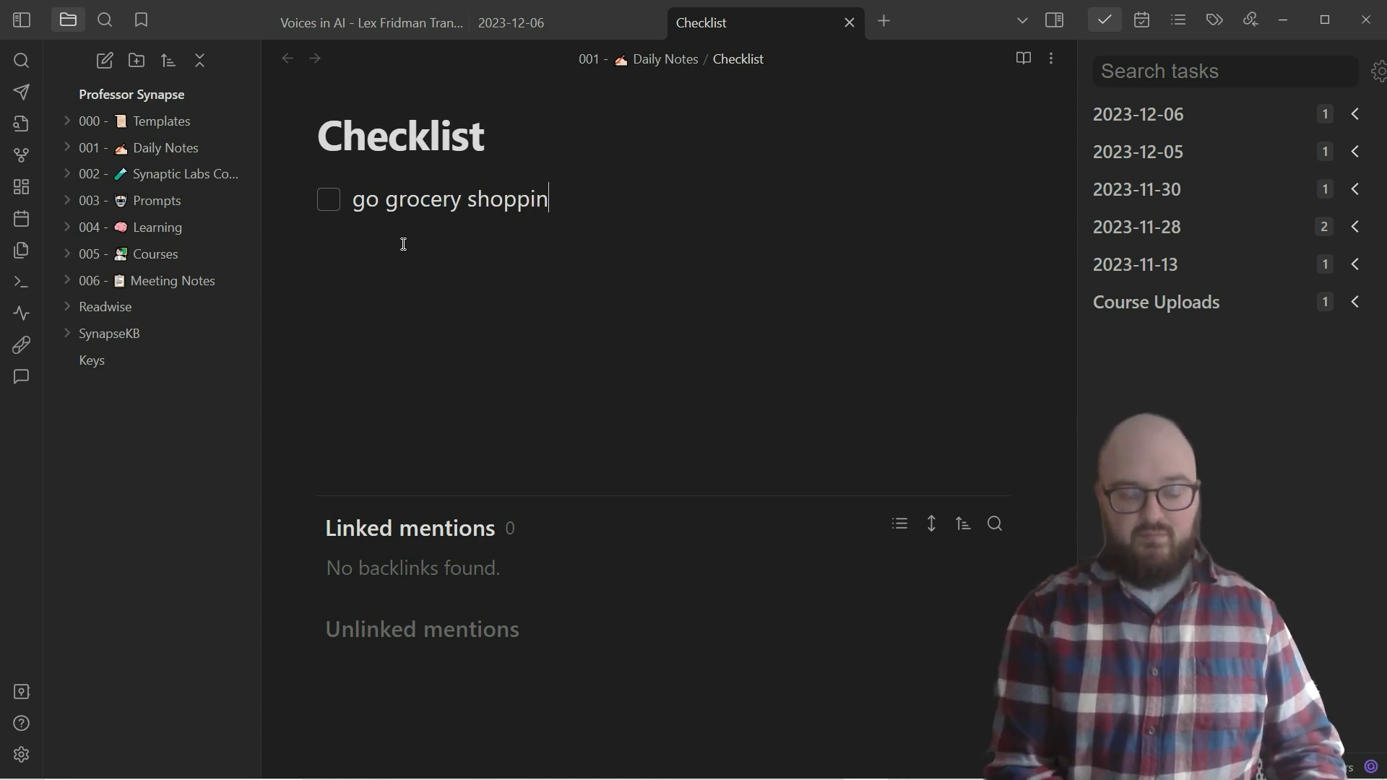
pyautogui.write('g')
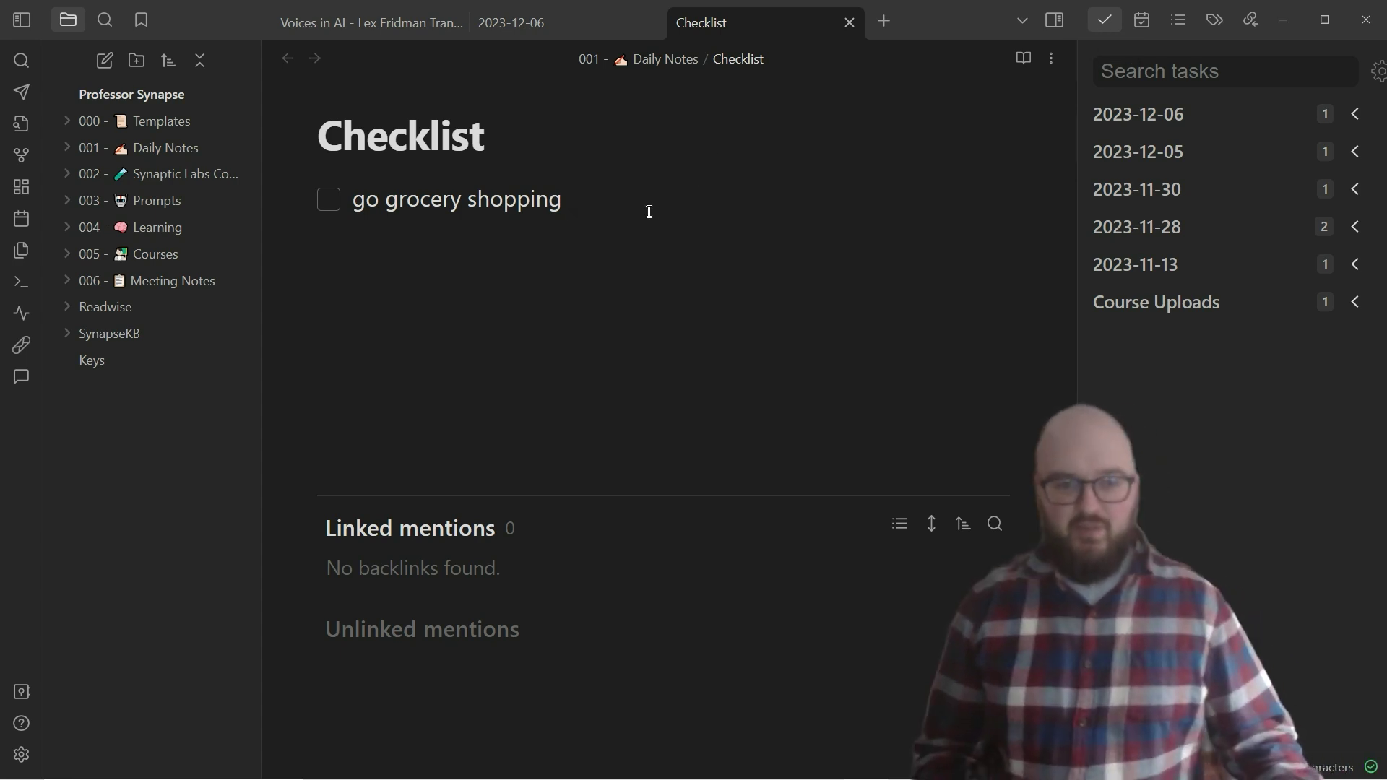
pyautogui.click(21, 754)
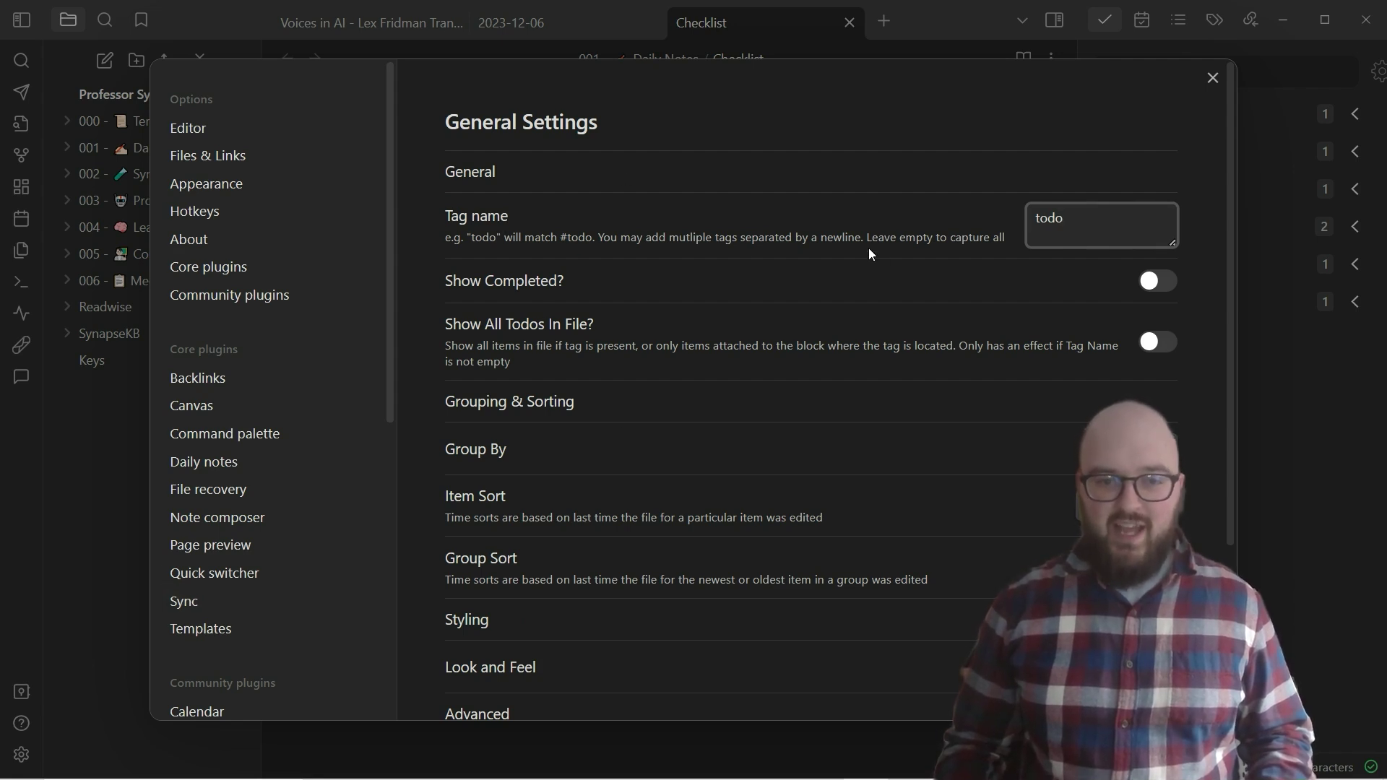
pyautogui.click(1213, 77)
pyautogui.click(728, 195)
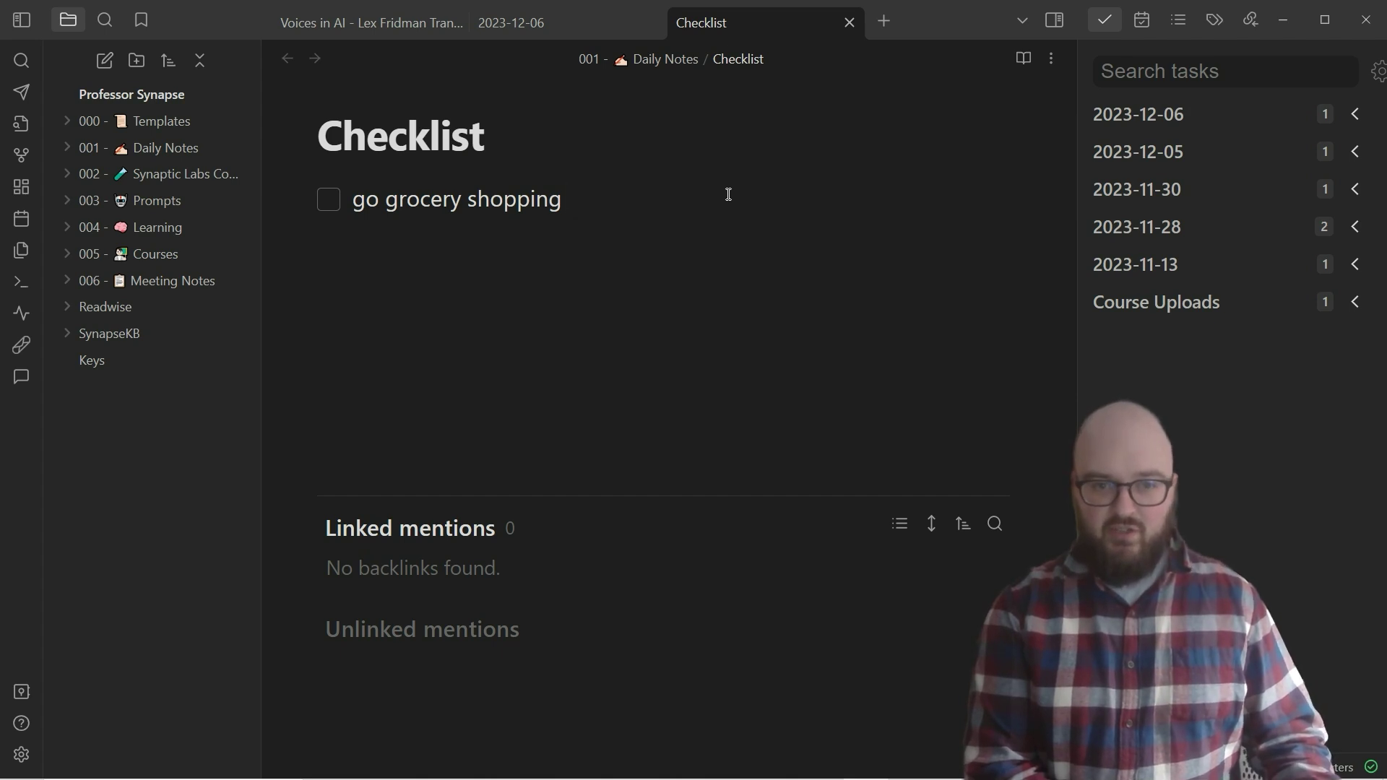
pyautogui.write('#todo')
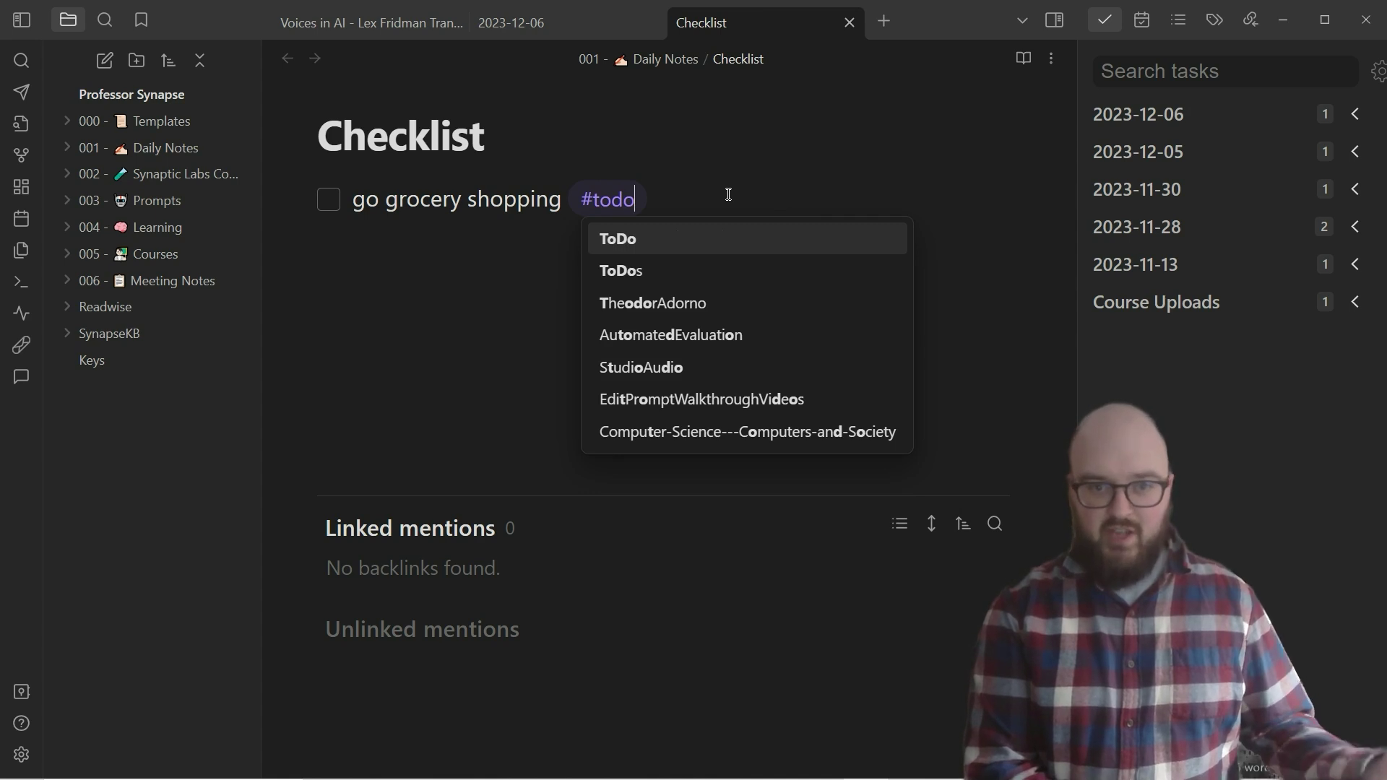
# - Tag the grocery shopping task #ToDo and test its checkbox, leaving it unchecked
pyautogui.press('Return')
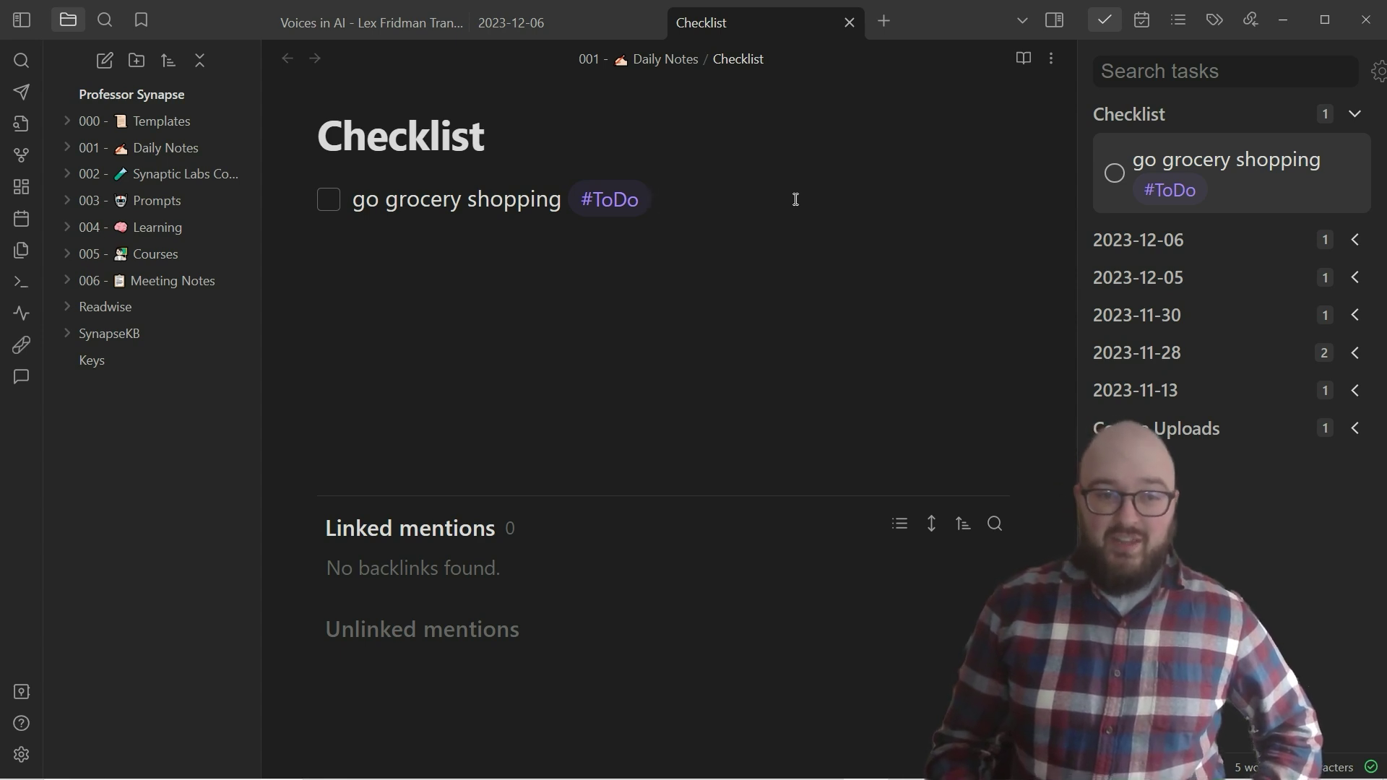
pyautogui.click(331, 209)
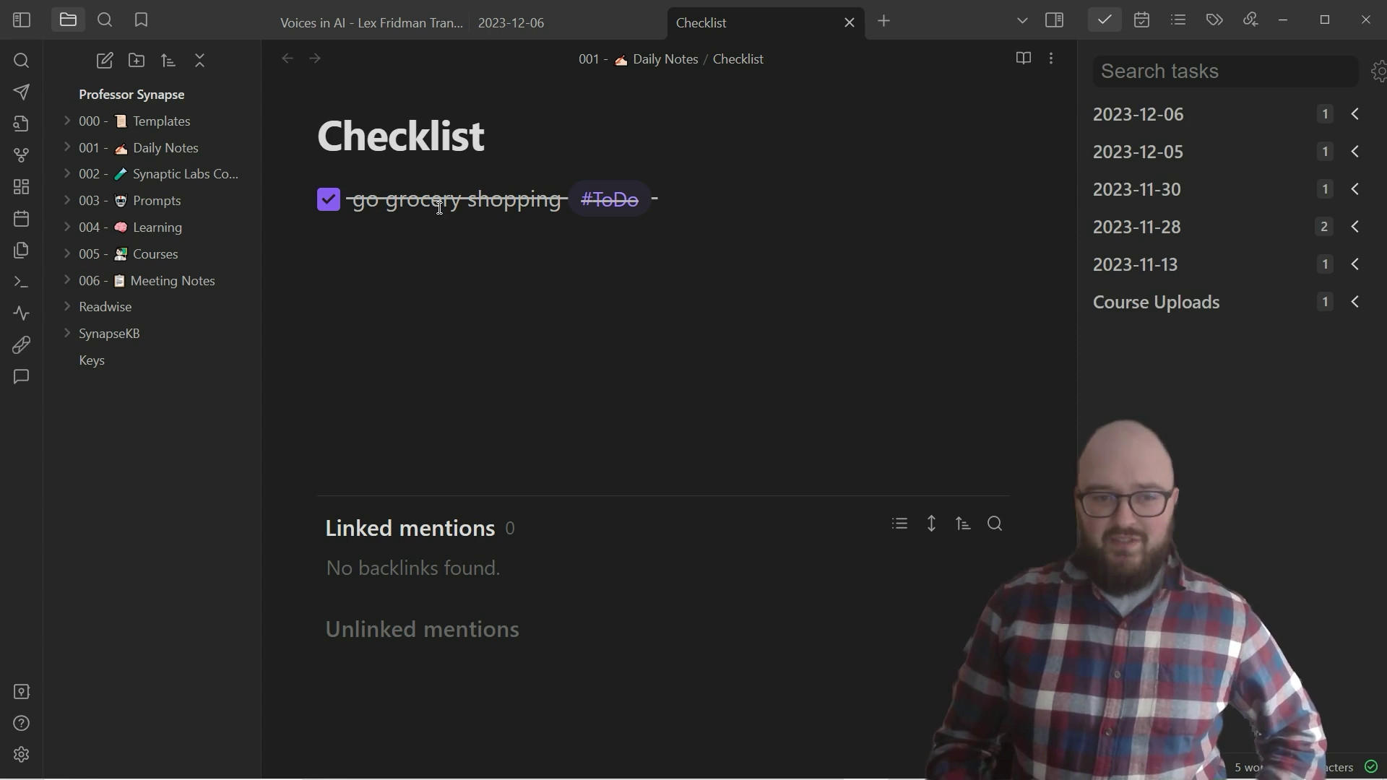
pyautogui.click(327, 206)
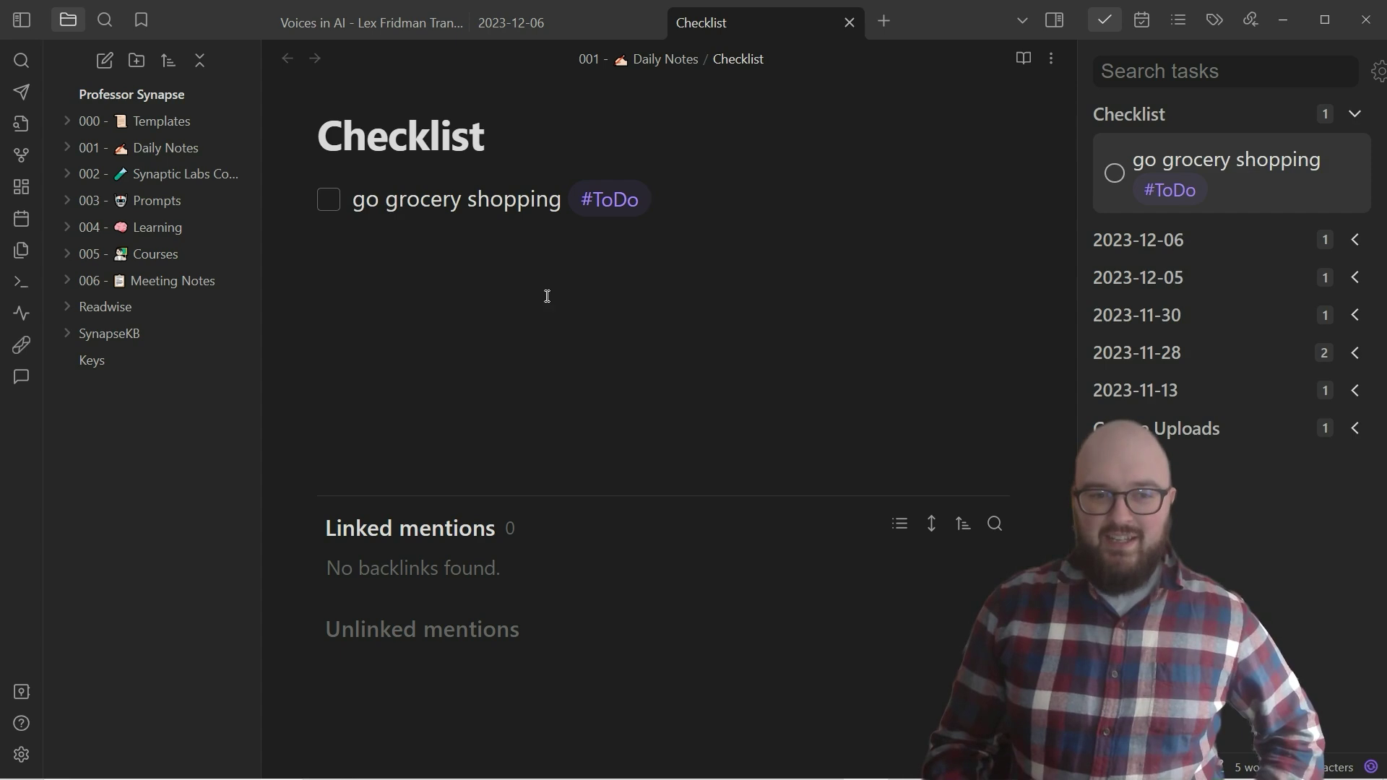
pyautogui.click(324, 203)
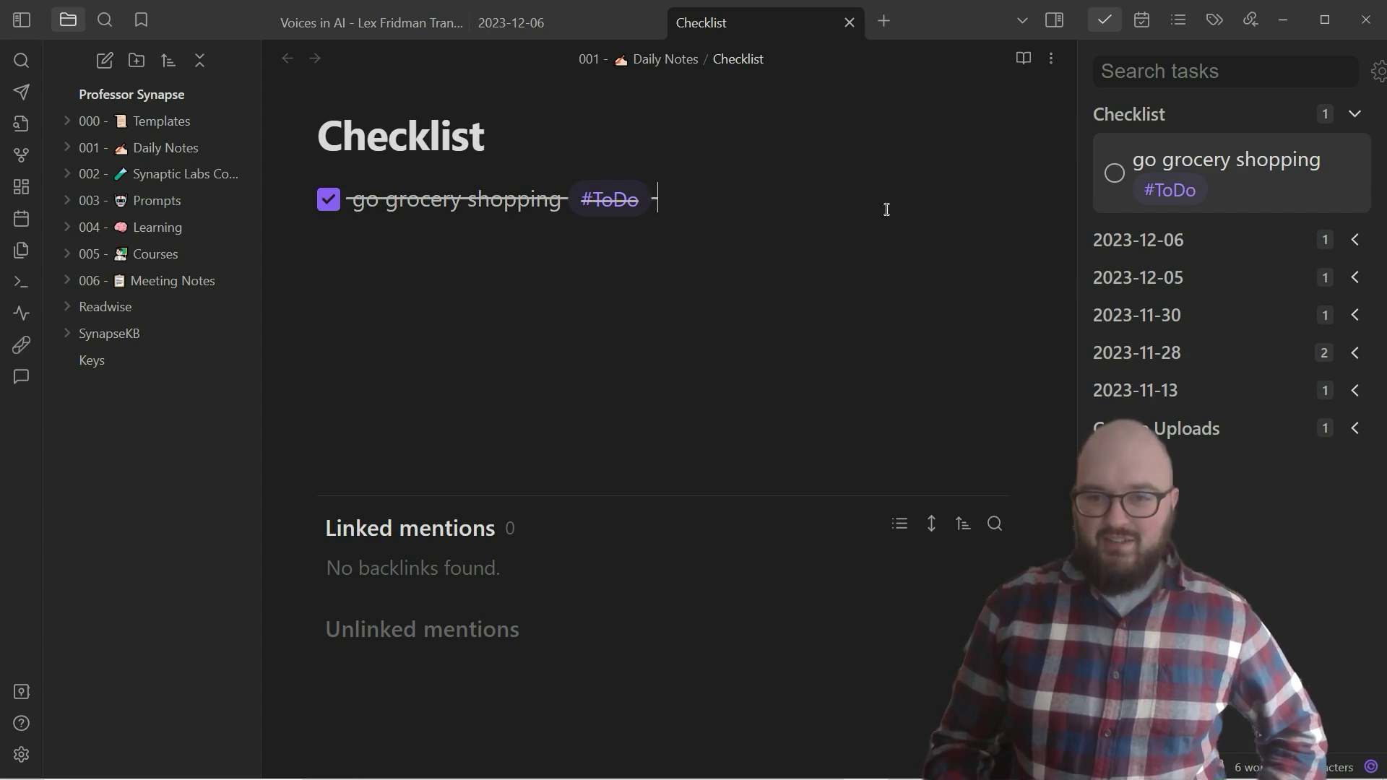
pyautogui.hotkey('ctrl', 'z')
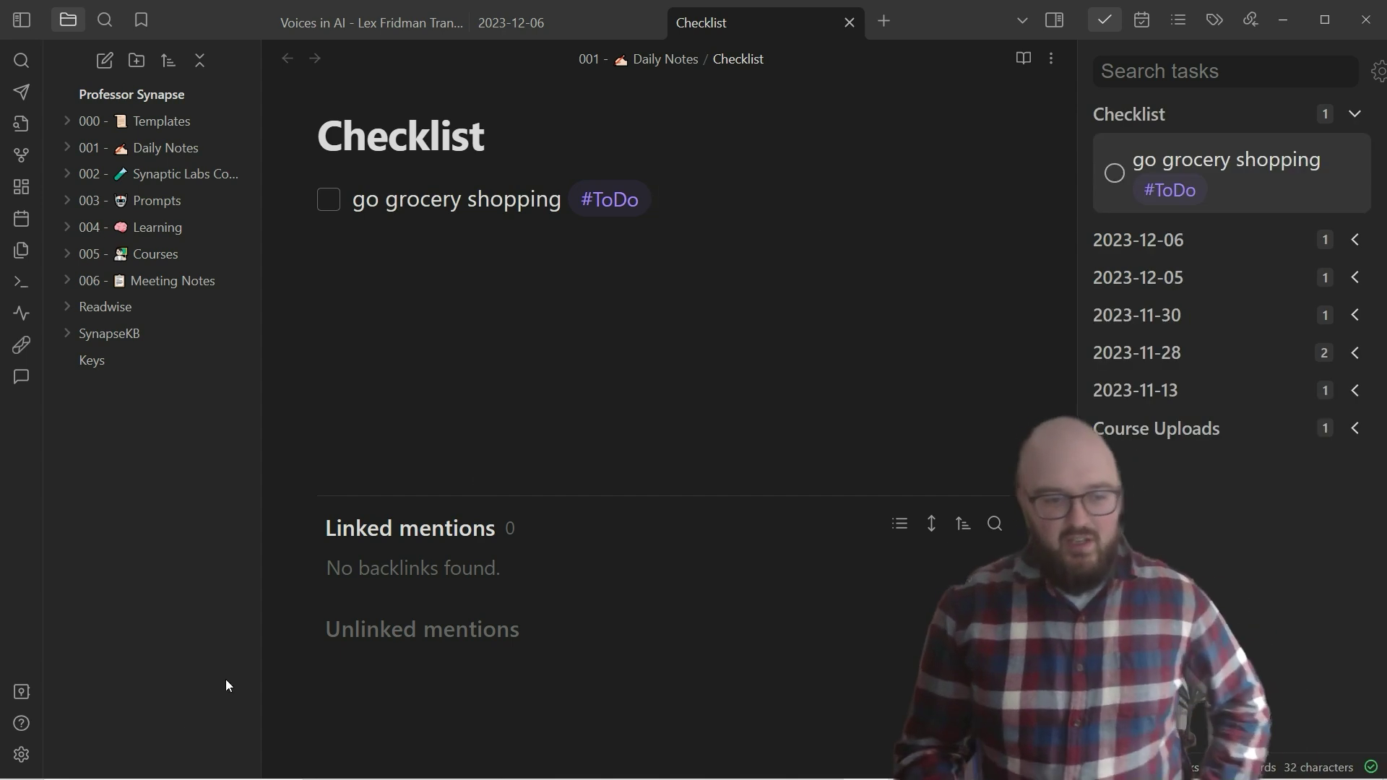
# - Reopen the Checklist plugin's settings and scroll through them
pyautogui.click(21, 755)
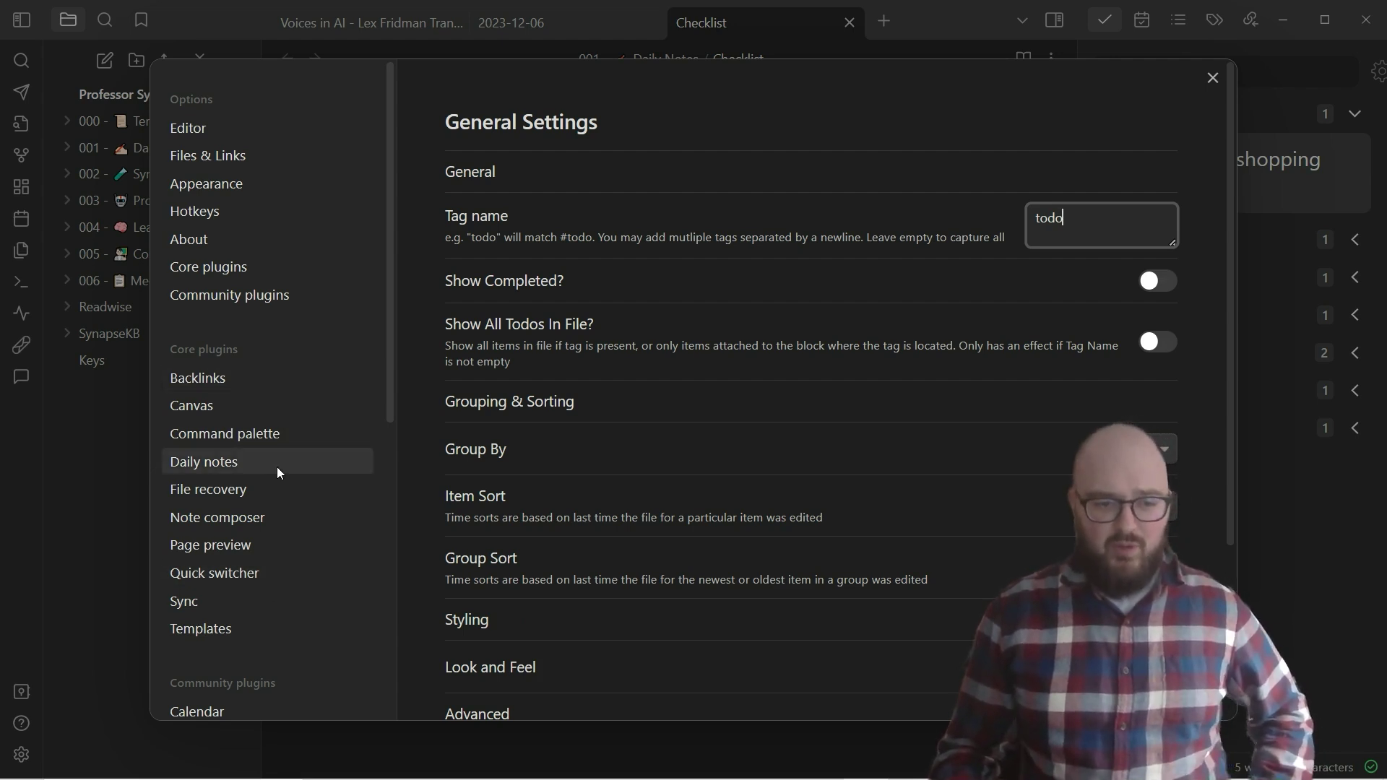
pyautogui.scroll(-5, 296, 549)
pyautogui.scroll(-2, 289, 607)
pyautogui.scroll(6, 282, 614)
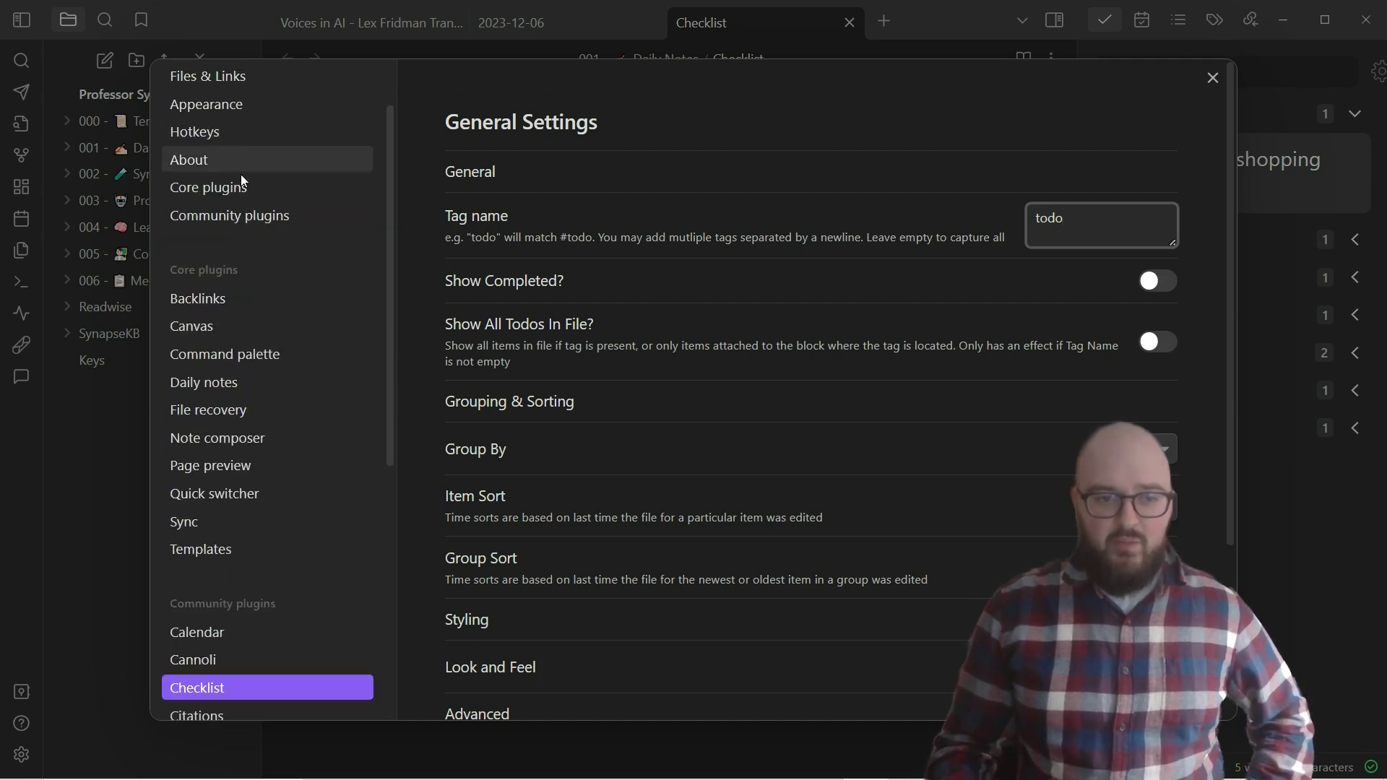
# - Browse the community catalogue and read the Tasks plugin's 5.2.0 details page
pyautogui.click(237, 210)
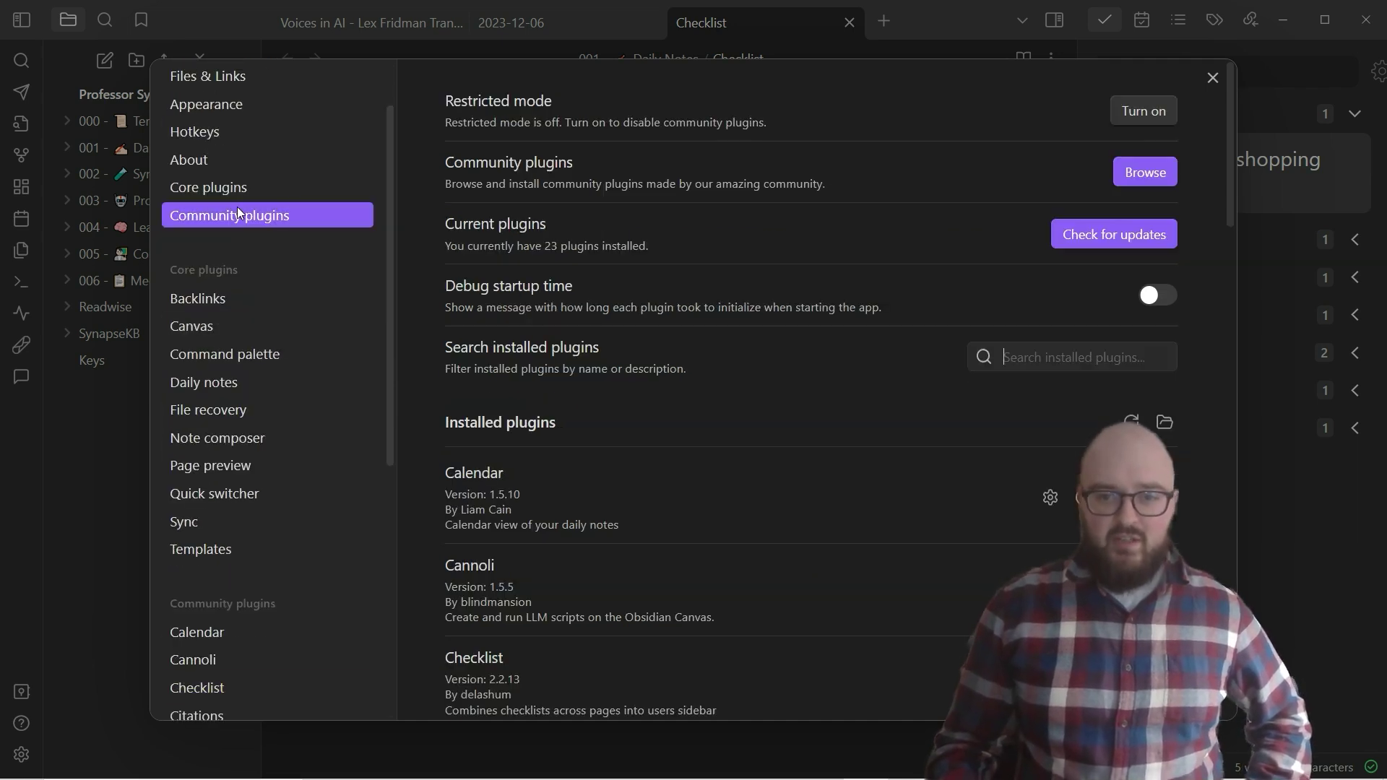
pyautogui.click(1151, 181)
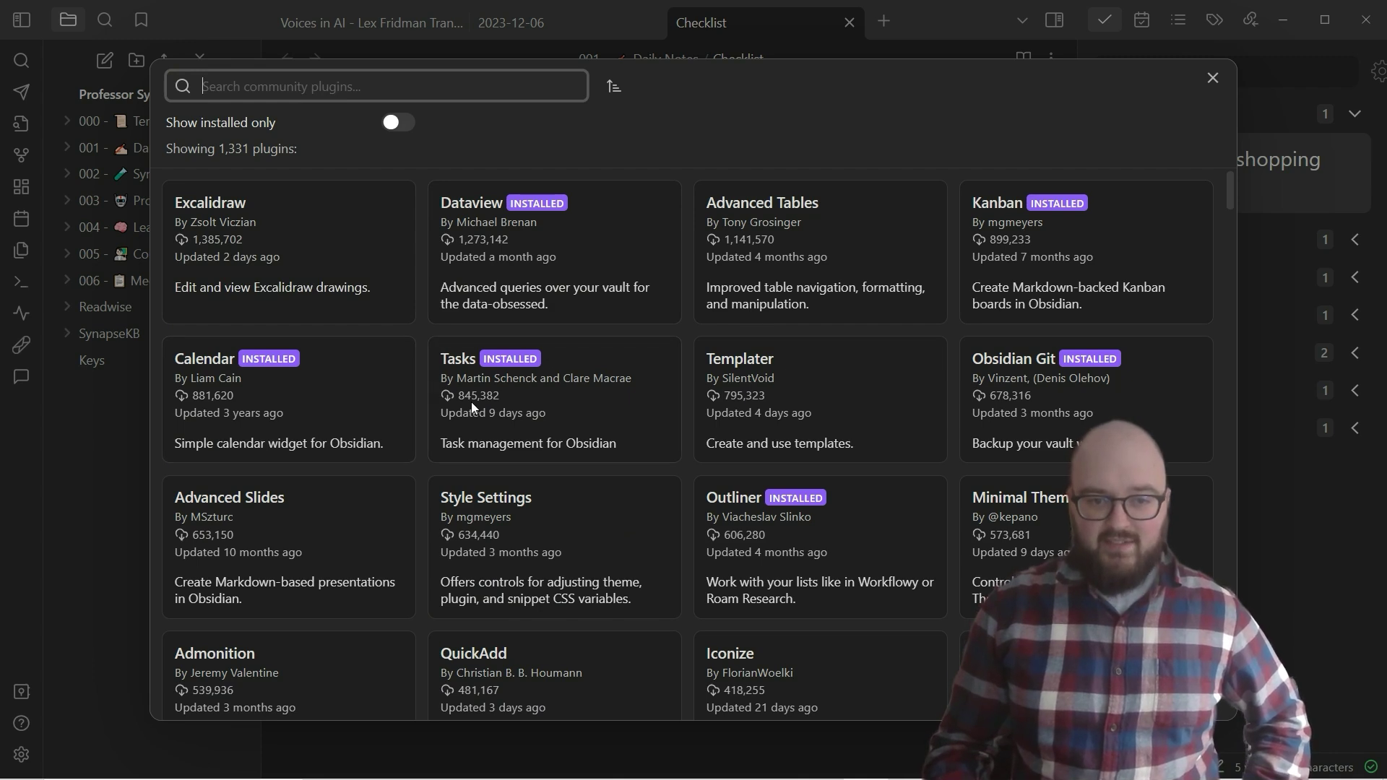
pyautogui.click(488, 392)
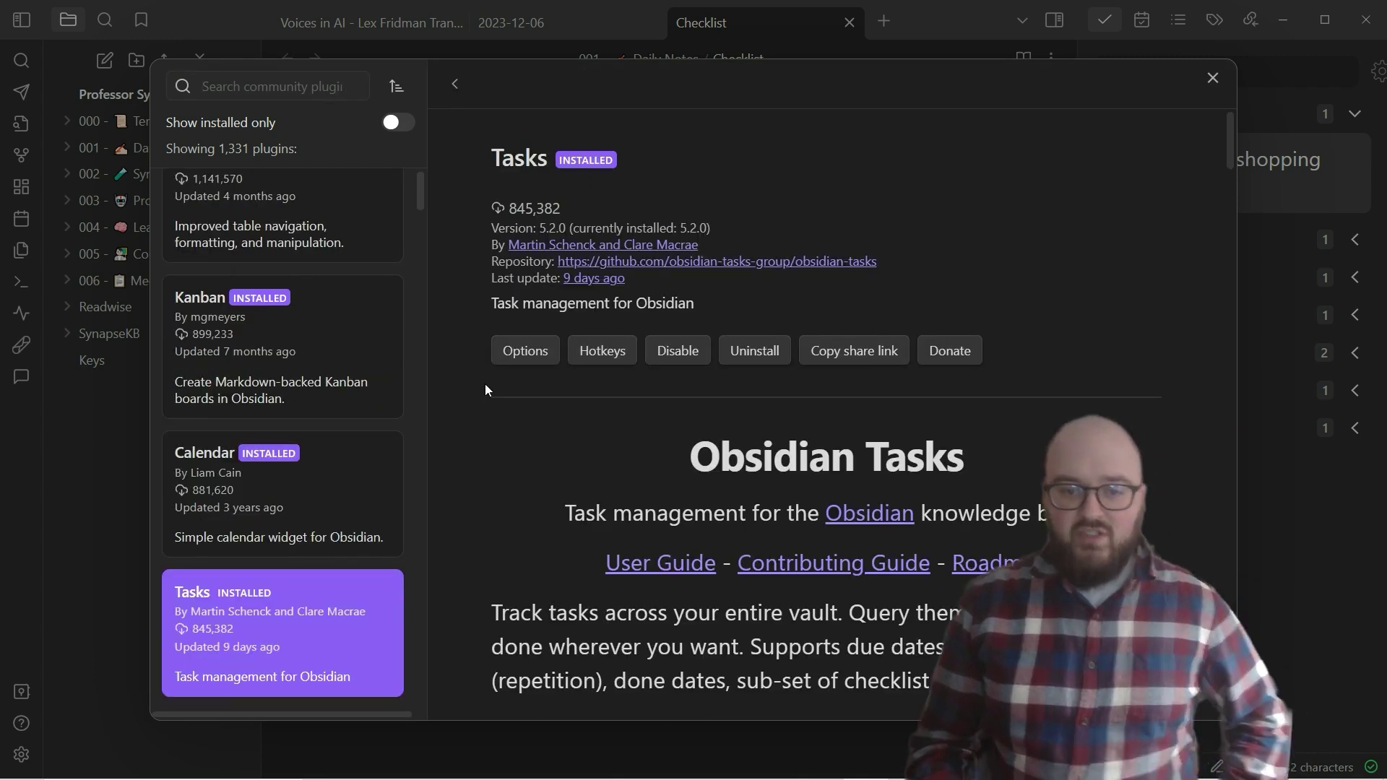
pyautogui.scroll(-10, 669, 470)
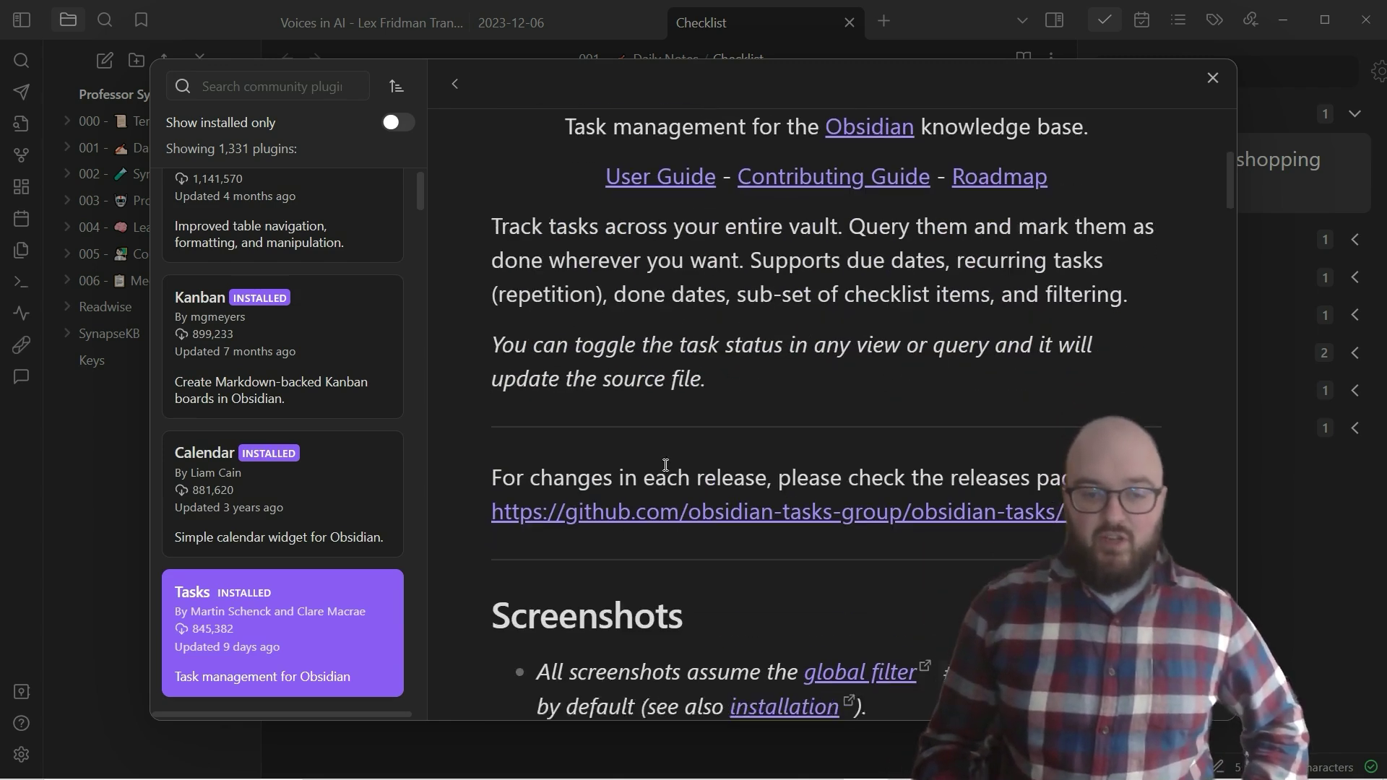
pyautogui.scroll(-6, 663, 461)
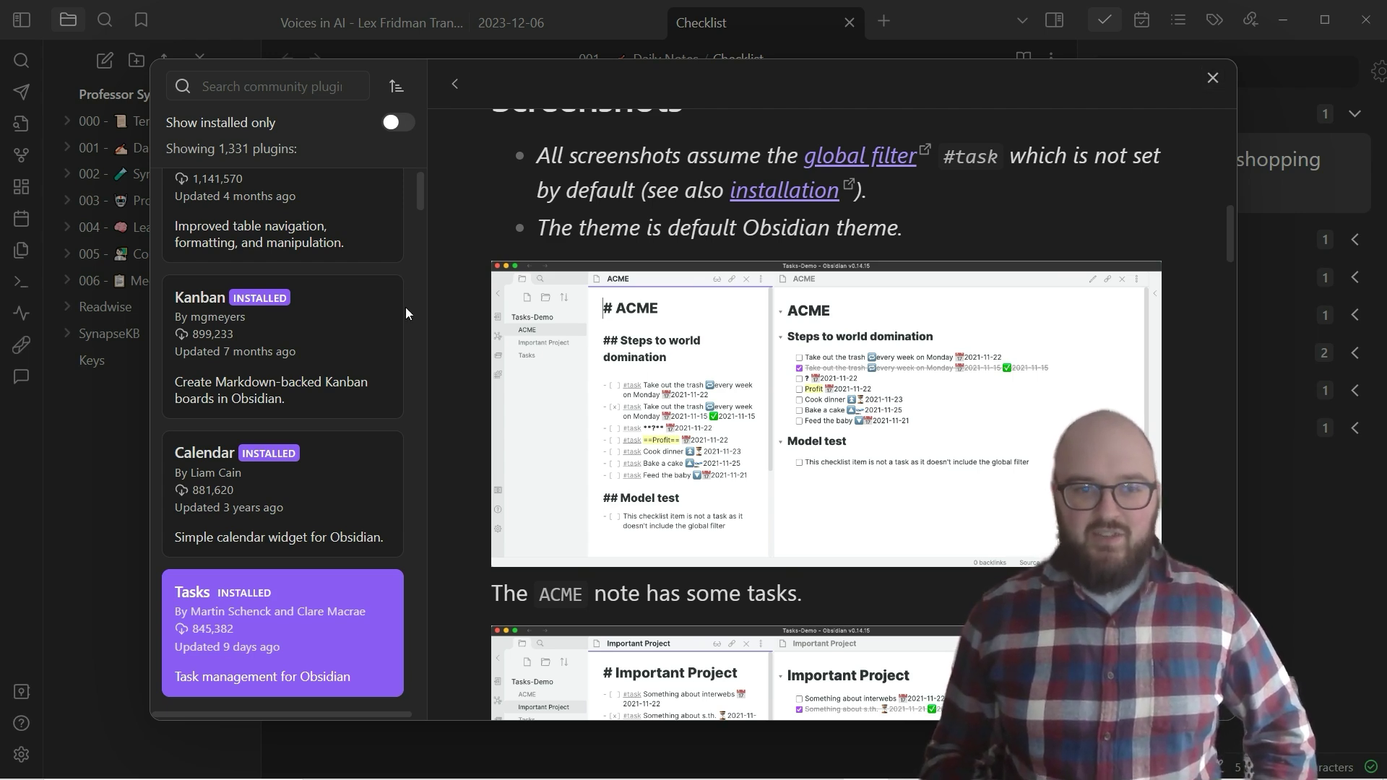
# - Open the Tasks plugin settings and inspect its #todo global task filter, leaving it unchanged
pyautogui.click(452, 84)
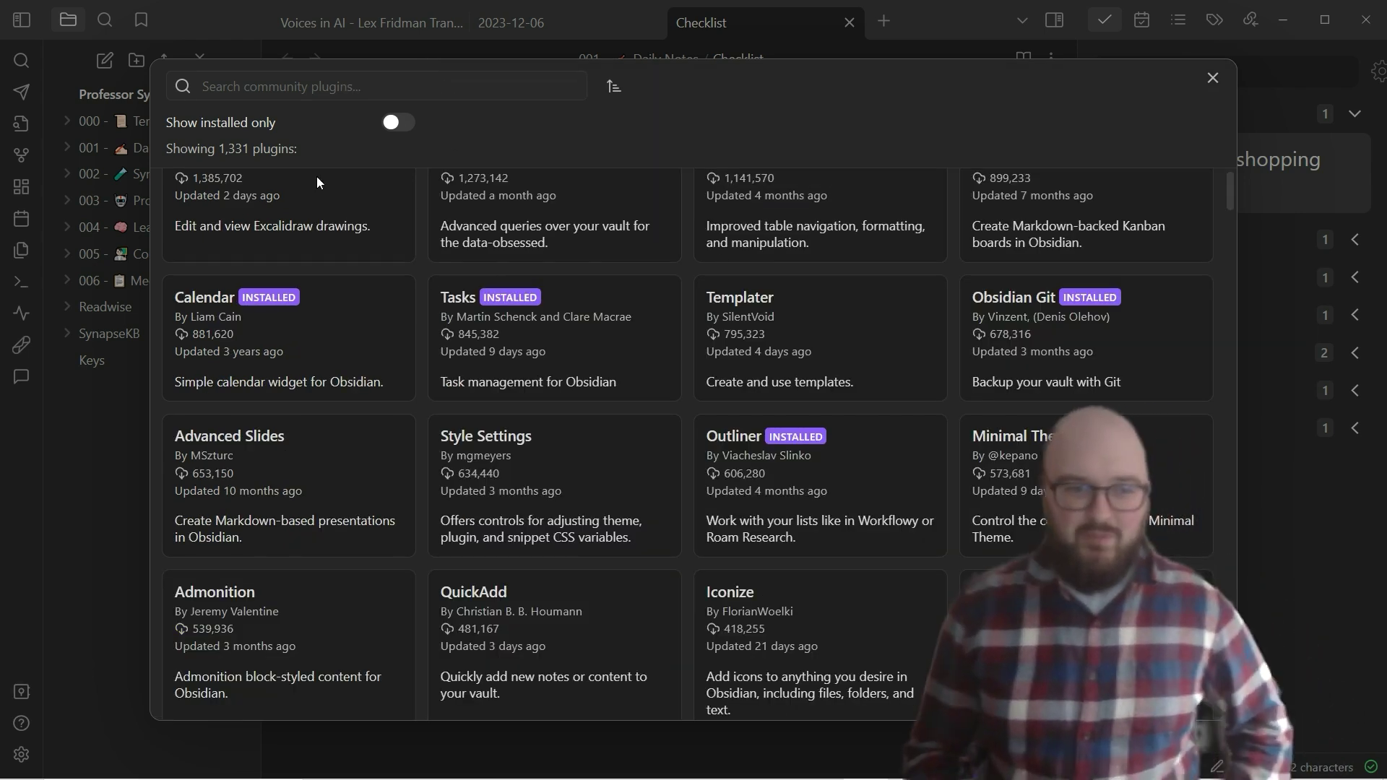
pyautogui.press('Escape')
pyautogui.click(204, 600)
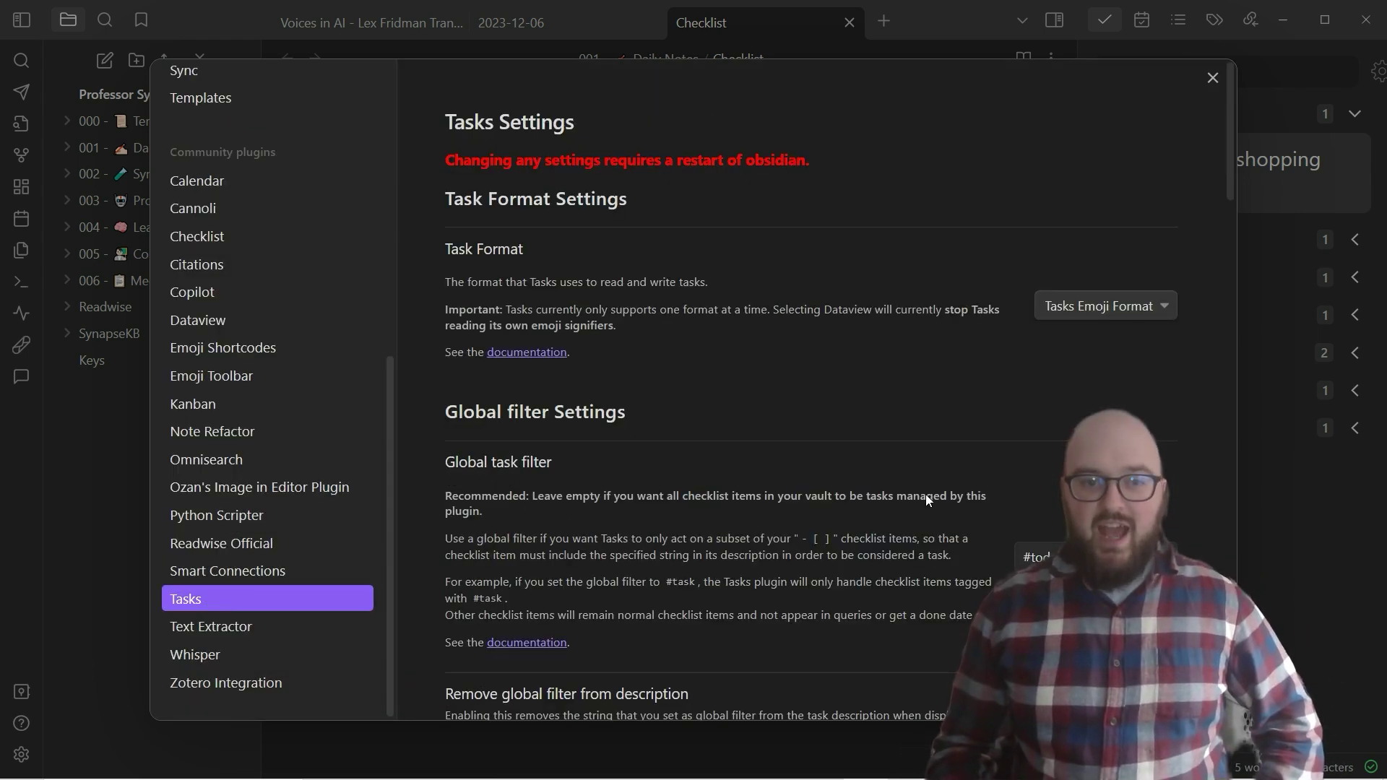
pyautogui.scroll(-4, 889, 358)
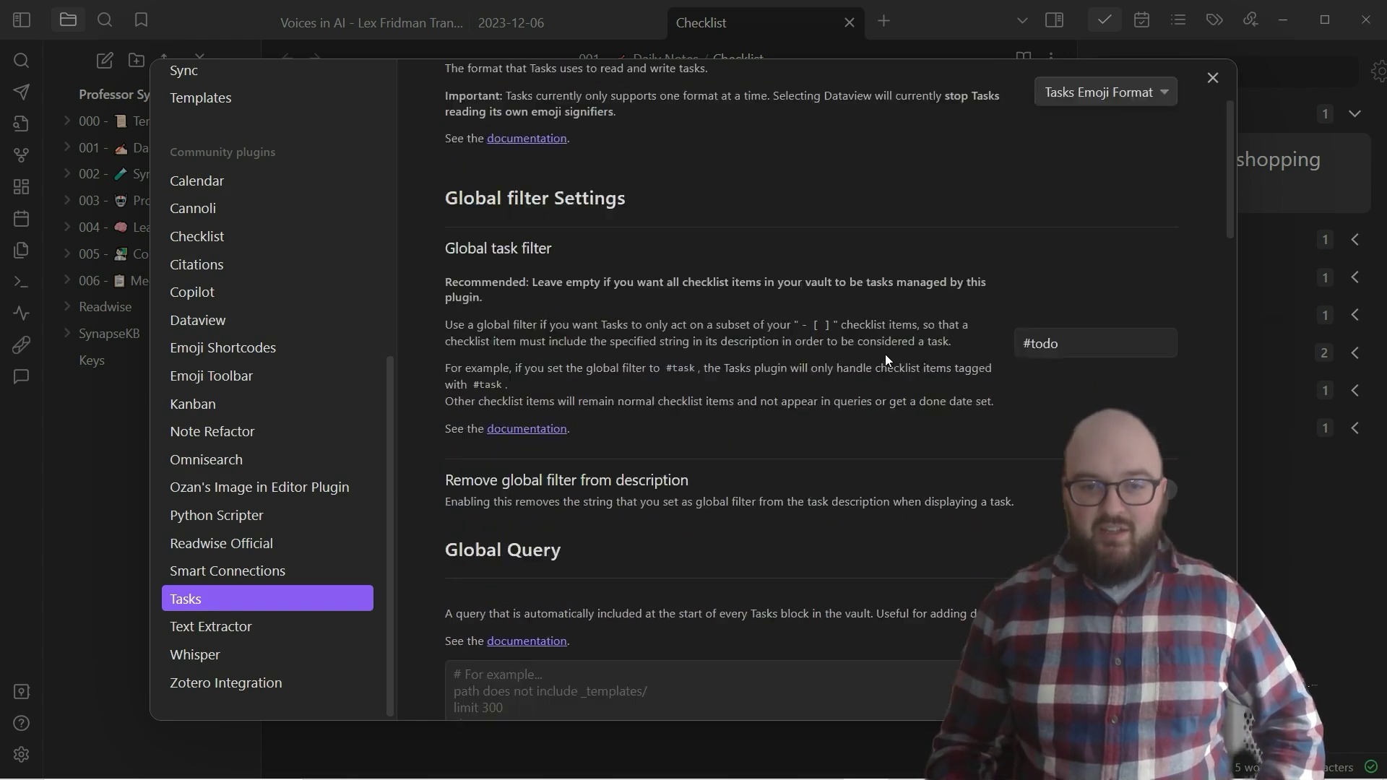
pyautogui.moveTo(1059, 287); pyautogui.dragTo(996, 289)
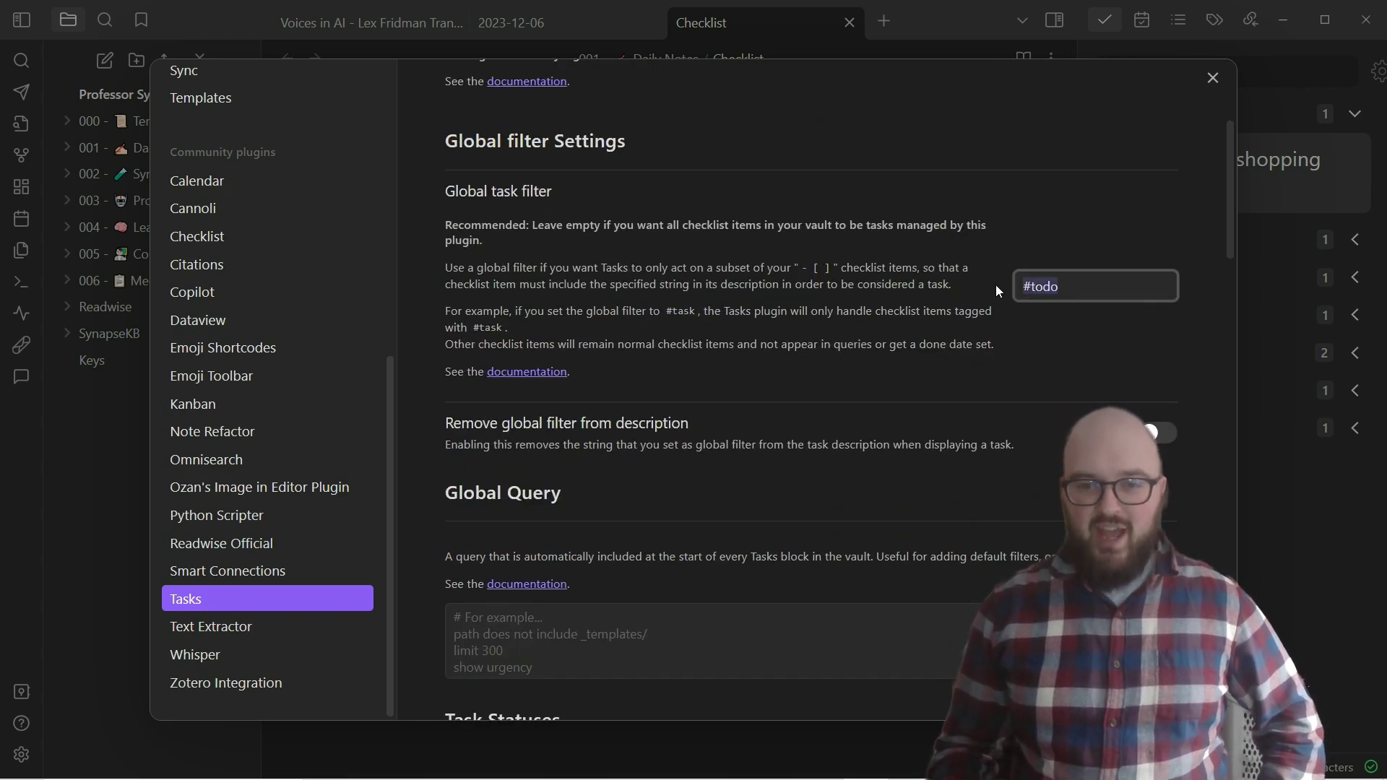
pyautogui.click(695, 305)
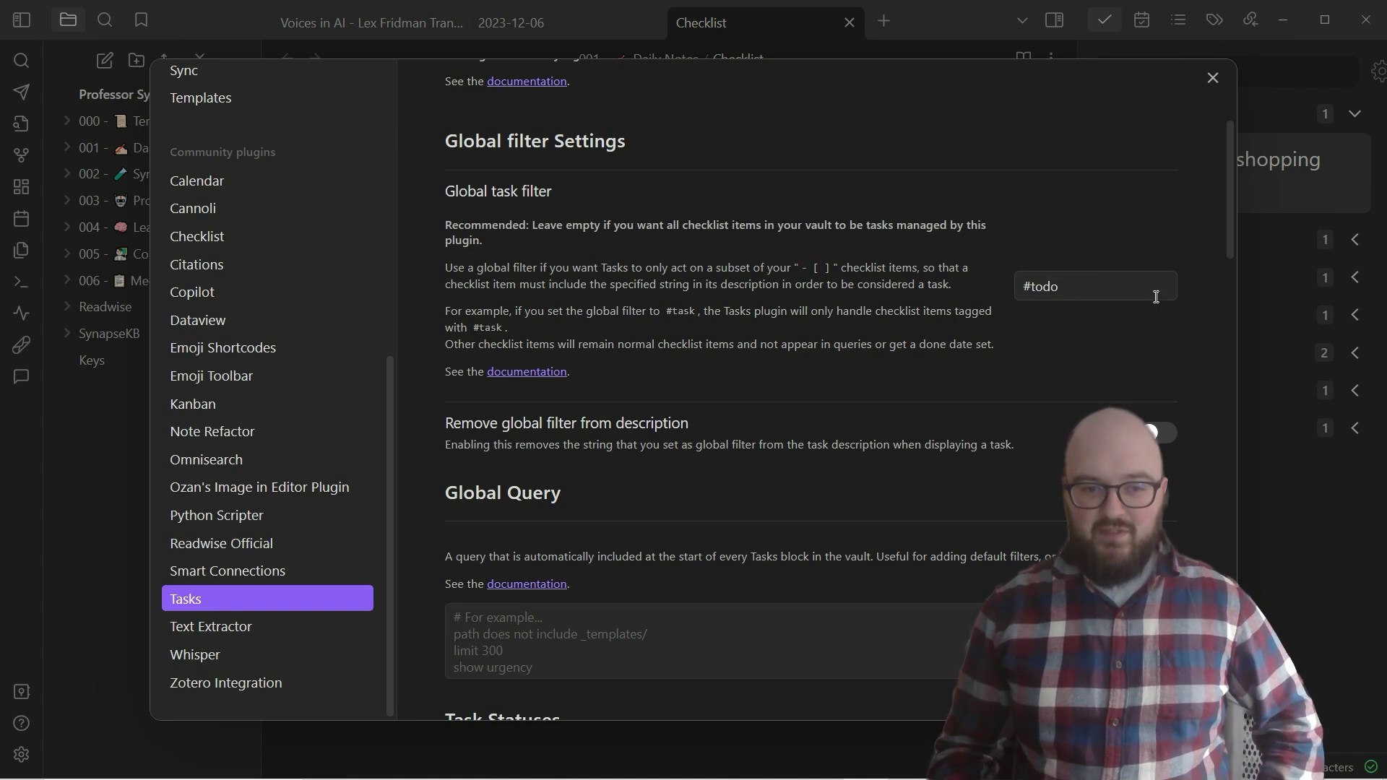
# - Scroll through the remaining Tasks settings and close Settings
pyautogui.scroll(-20, 950, 398)
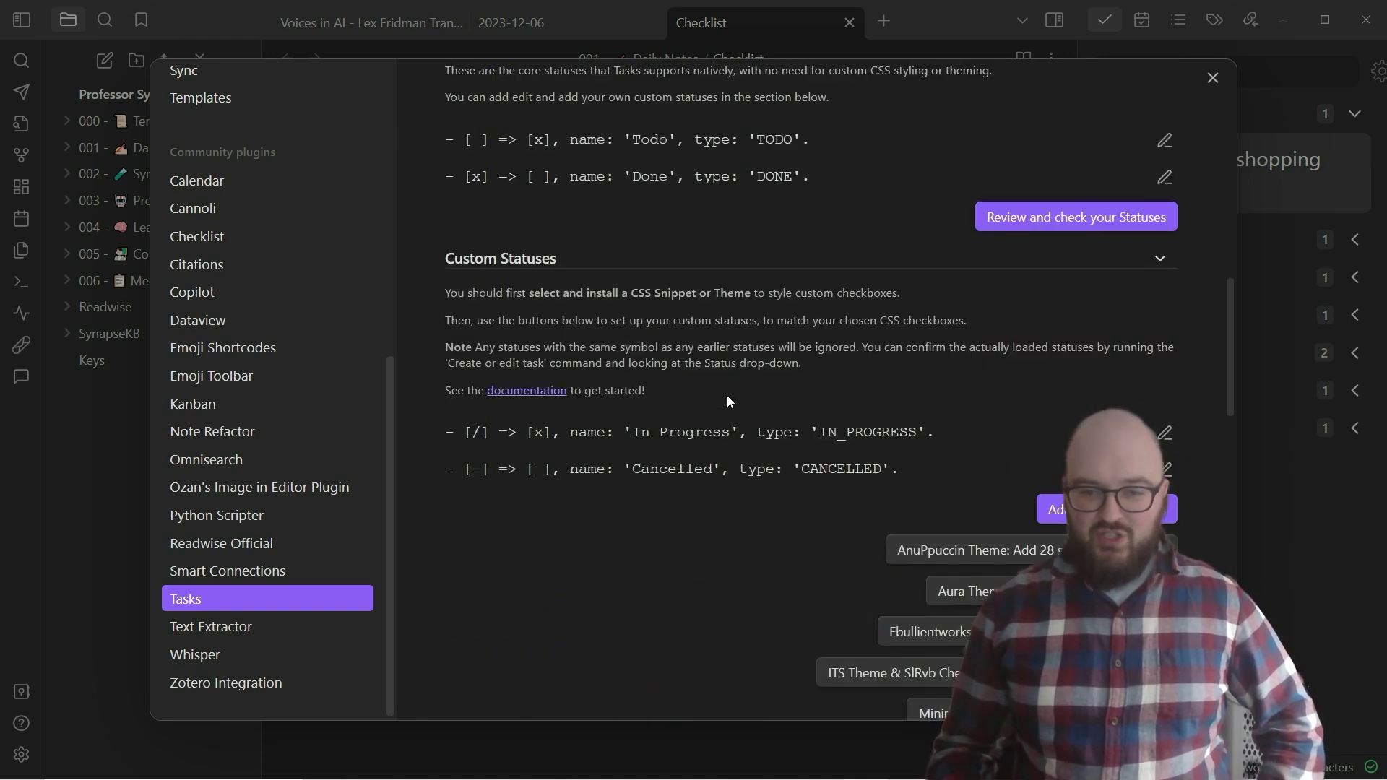
pyautogui.scroll(-4, 740, 397)
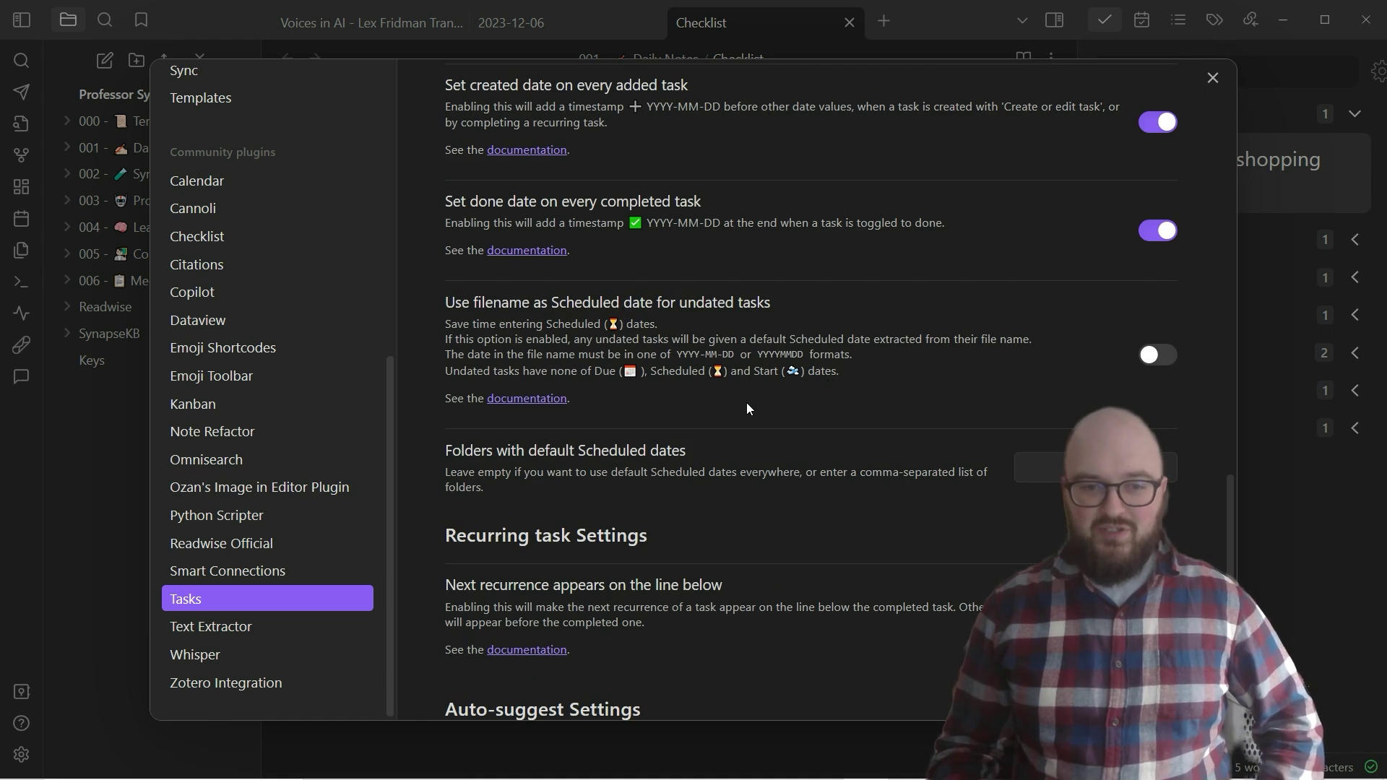
pyautogui.scroll(-6, 836, 417)
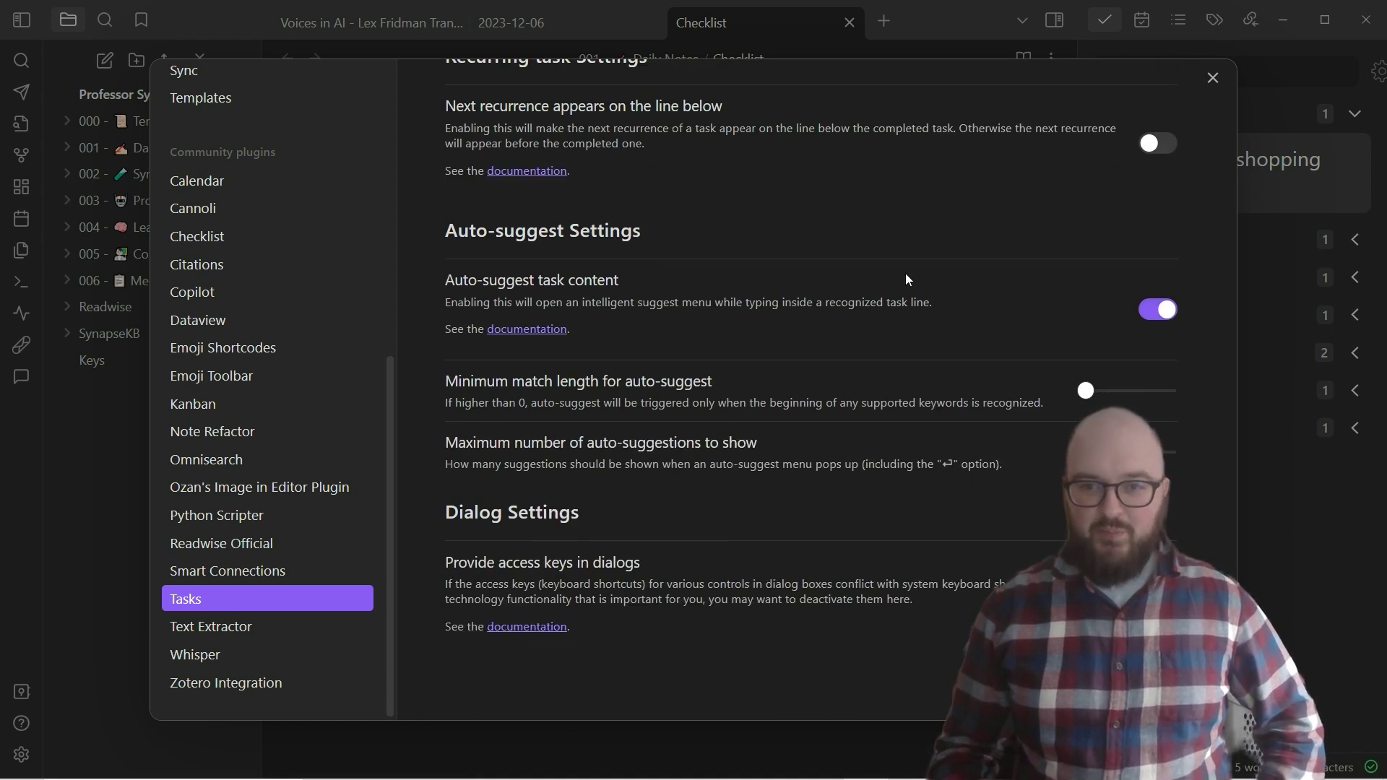
pyautogui.click(1215, 79)
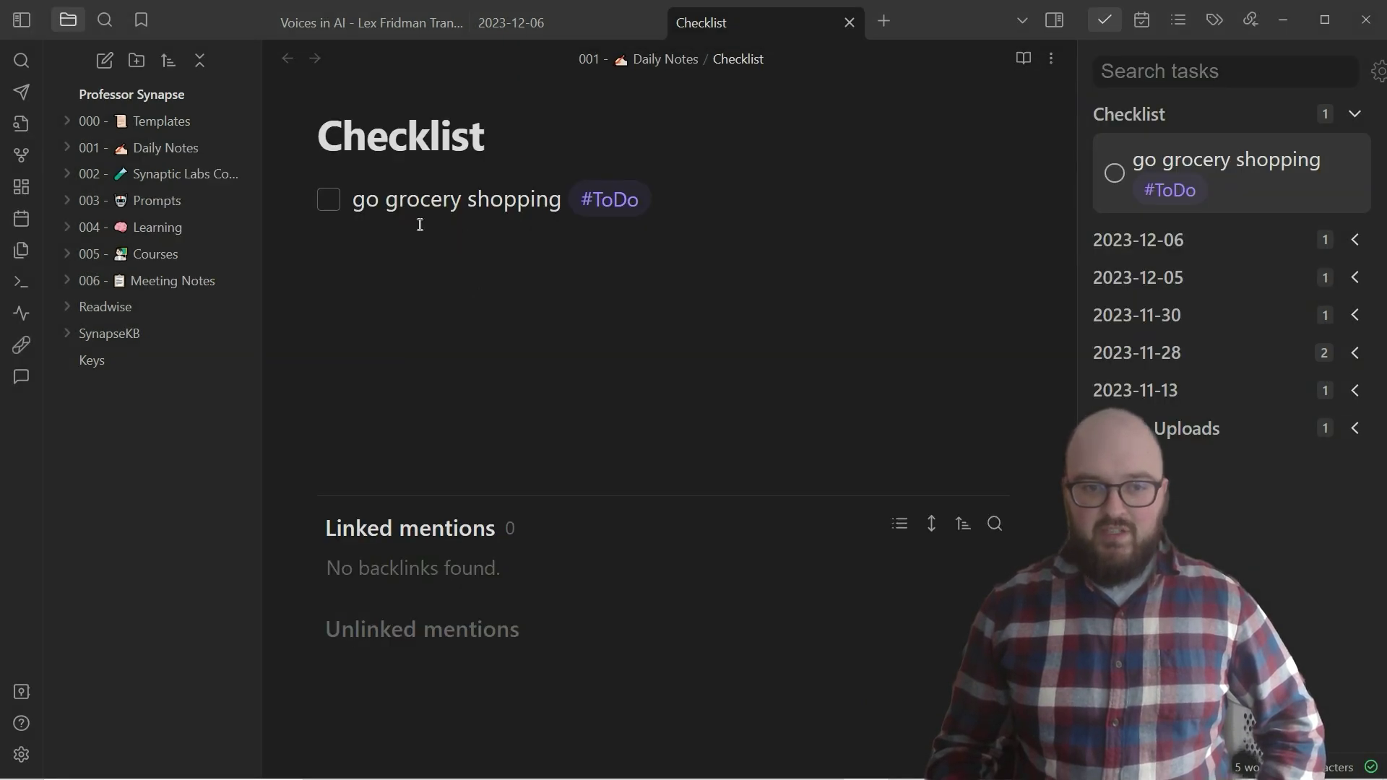
# - Run 'Tasks: Create or edit task' on the go grocery shopping #ToDo task line
pyautogui.click(328, 198)
pyautogui.click(329, 198)
pyautogui.click(477, 201)
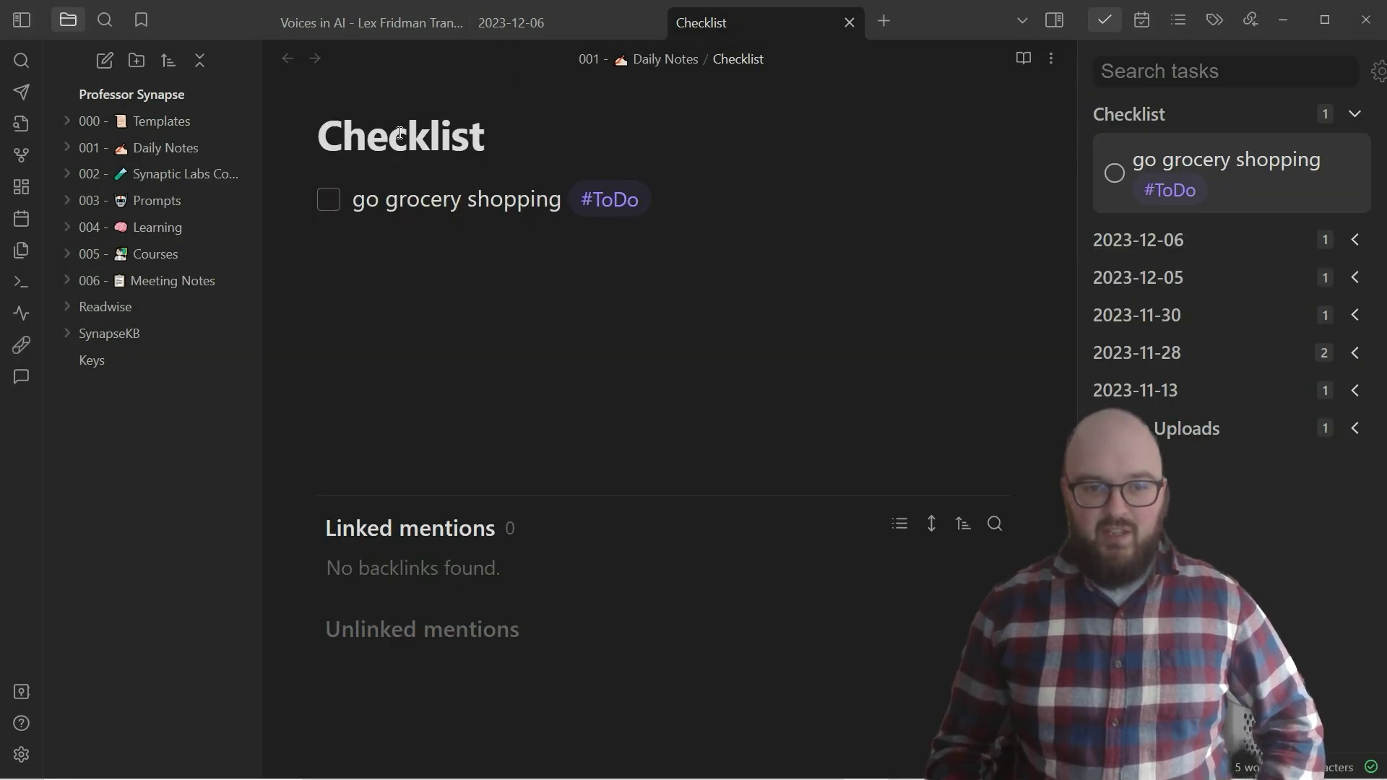
pyautogui.click(696, 210)
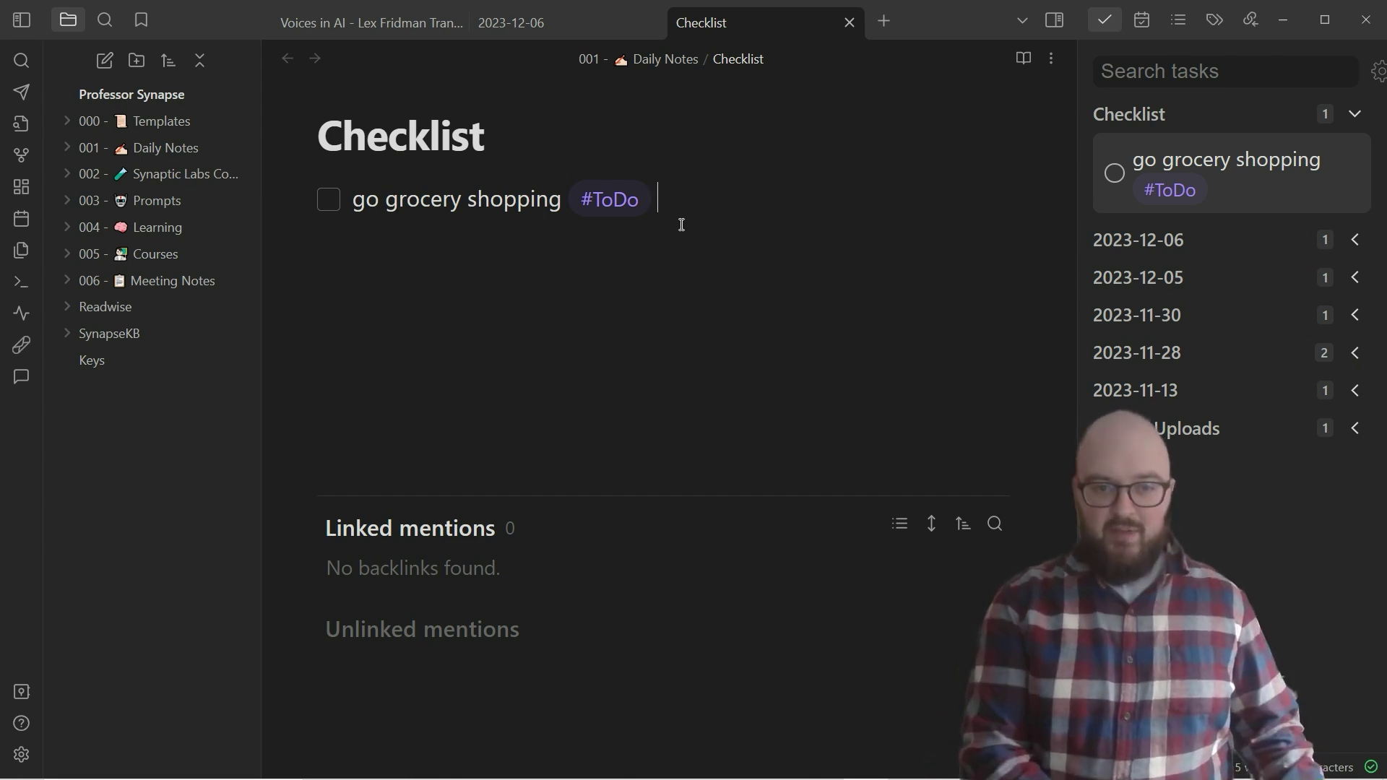
pyautogui.hotkey('ctrl', 'p')
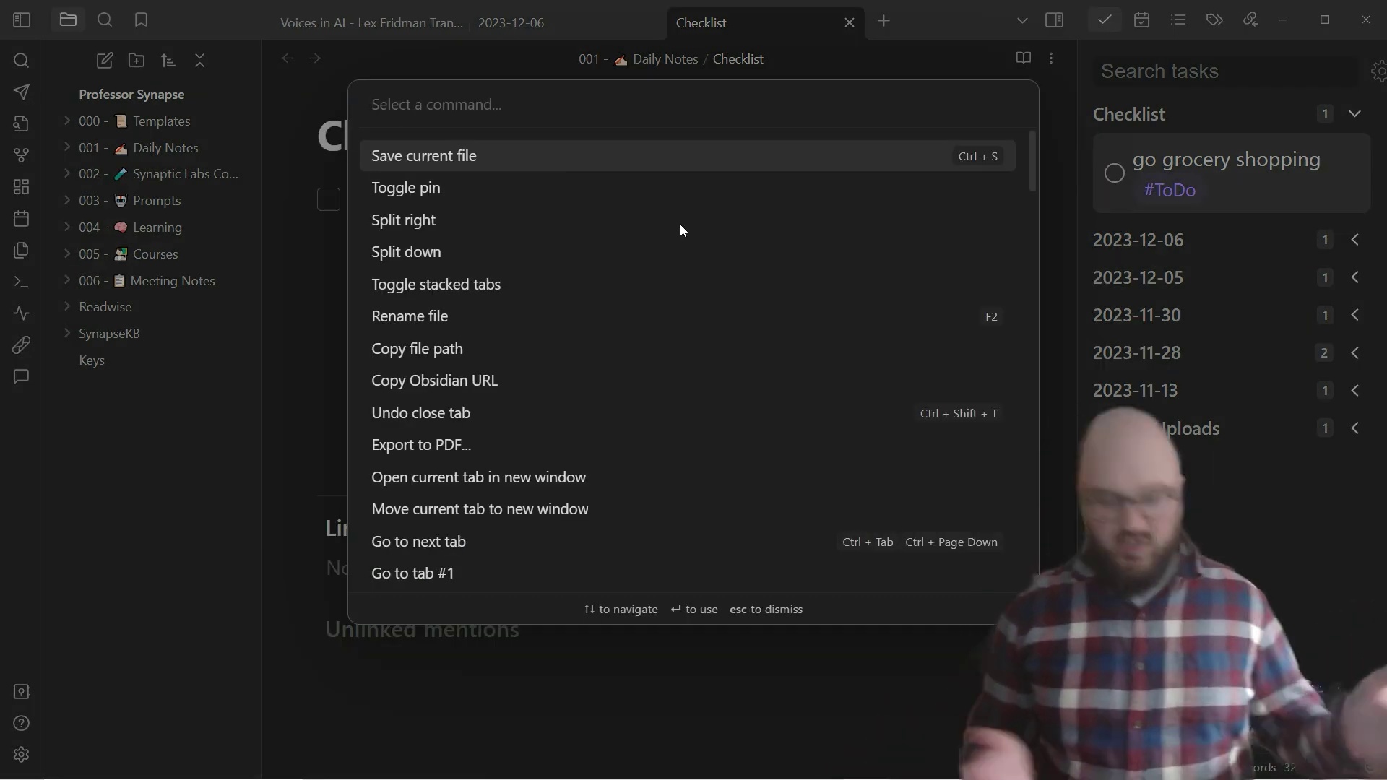
pyautogui.write('task')
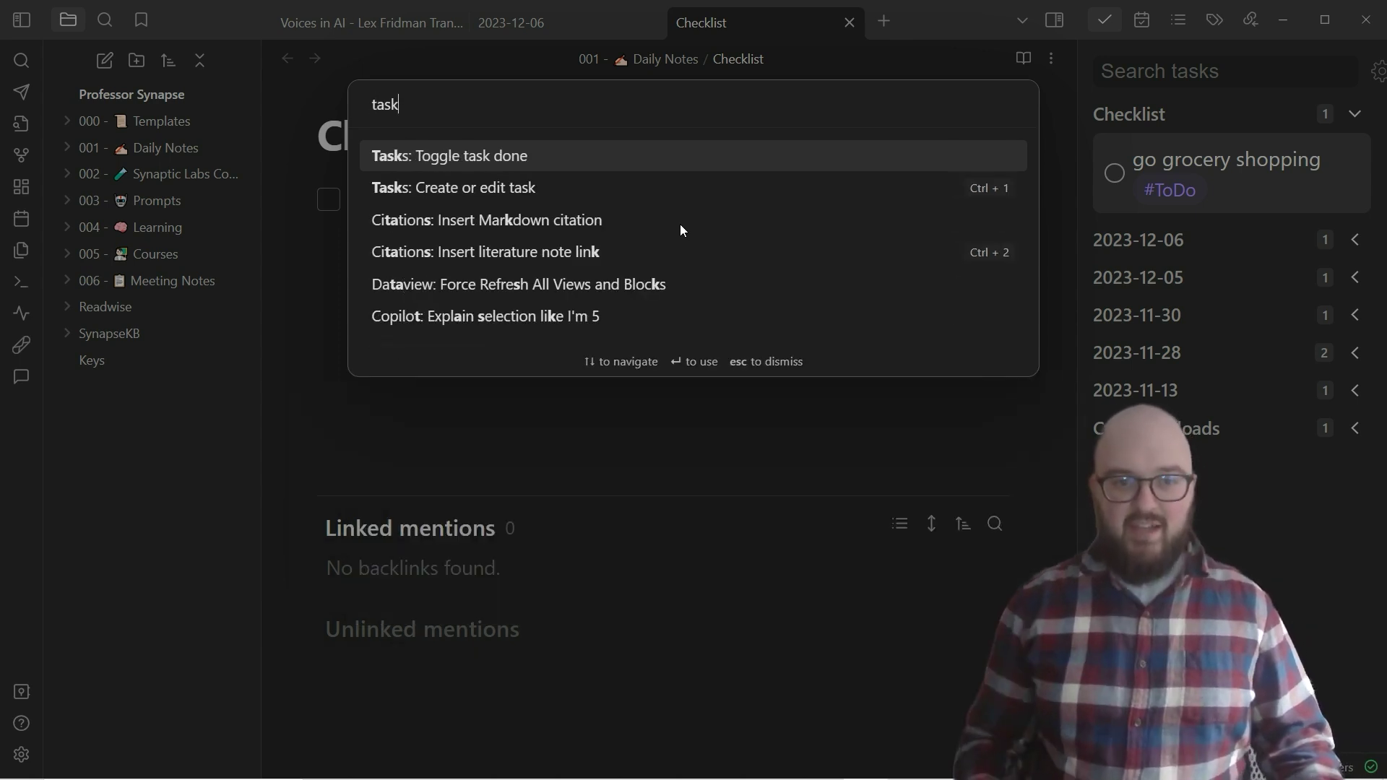
pyautogui.click(419, 191)
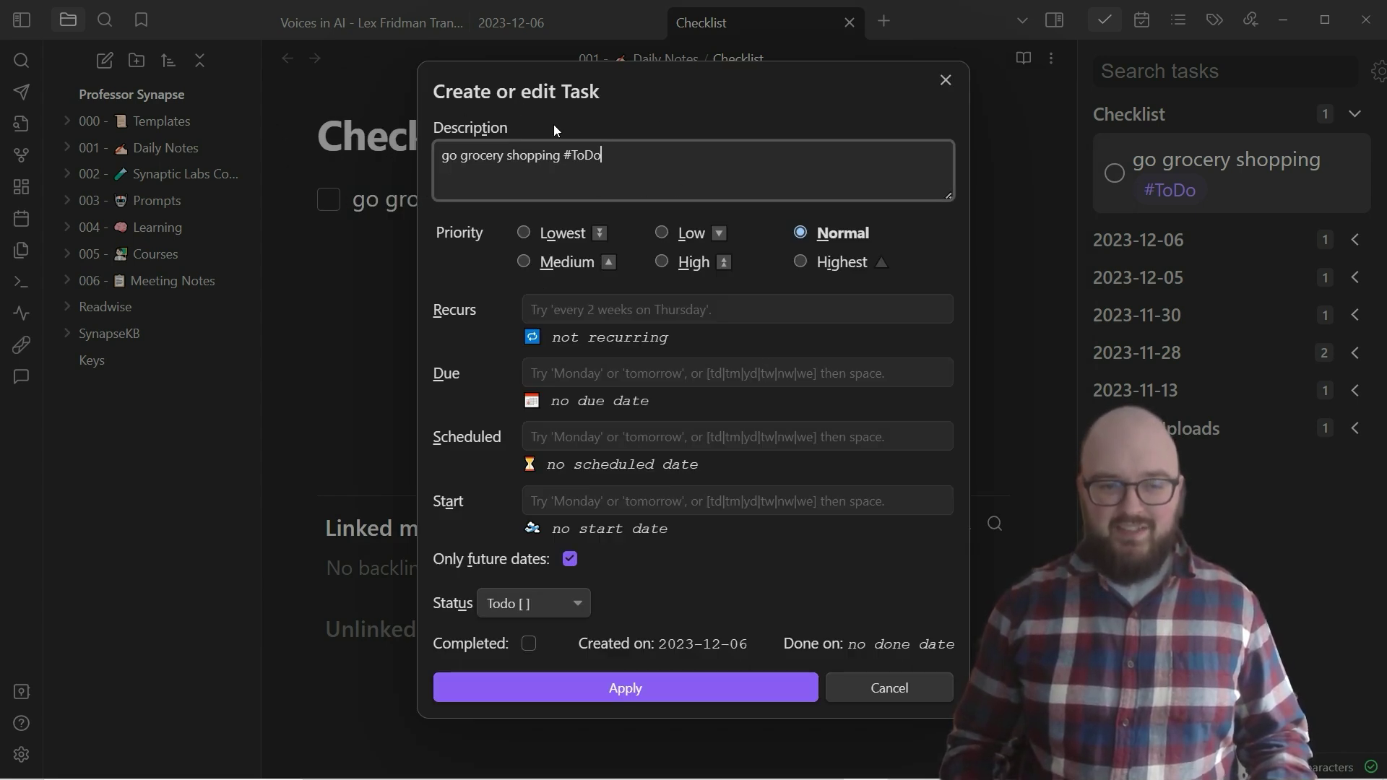
# - Give the grocery task Medium priority and a due date of 'tomorrow' (2023-12-07)
pyautogui.click(523, 261)
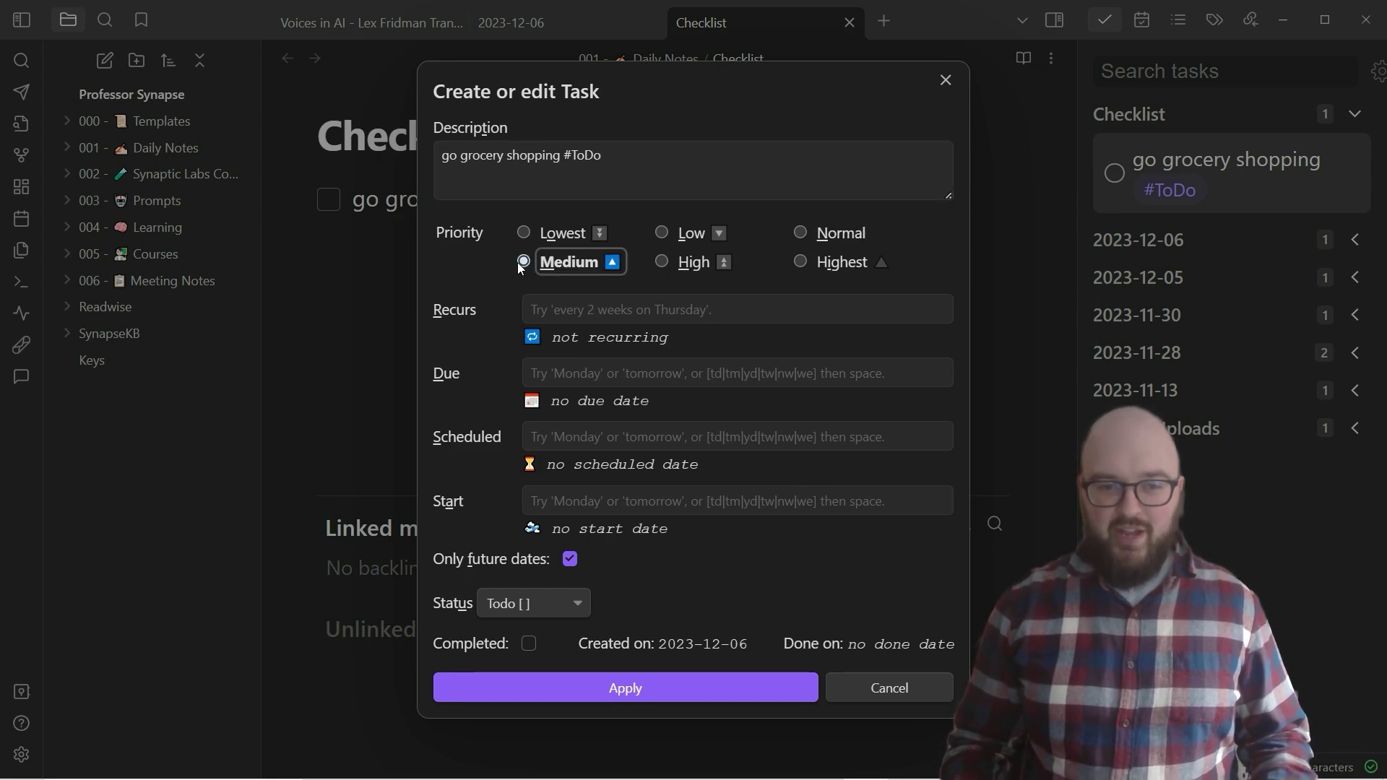
pyautogui.click(578, 304)
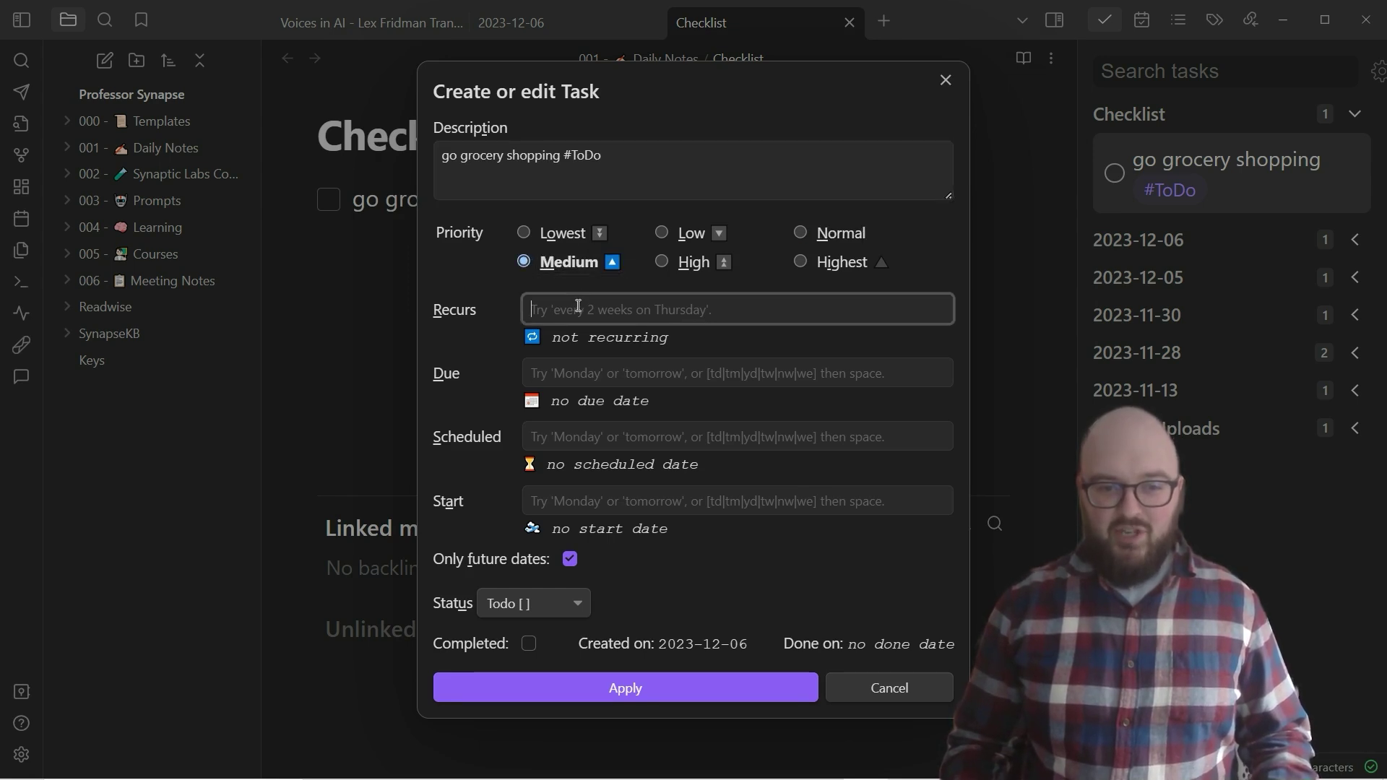
pyautogui.click(561, 373)
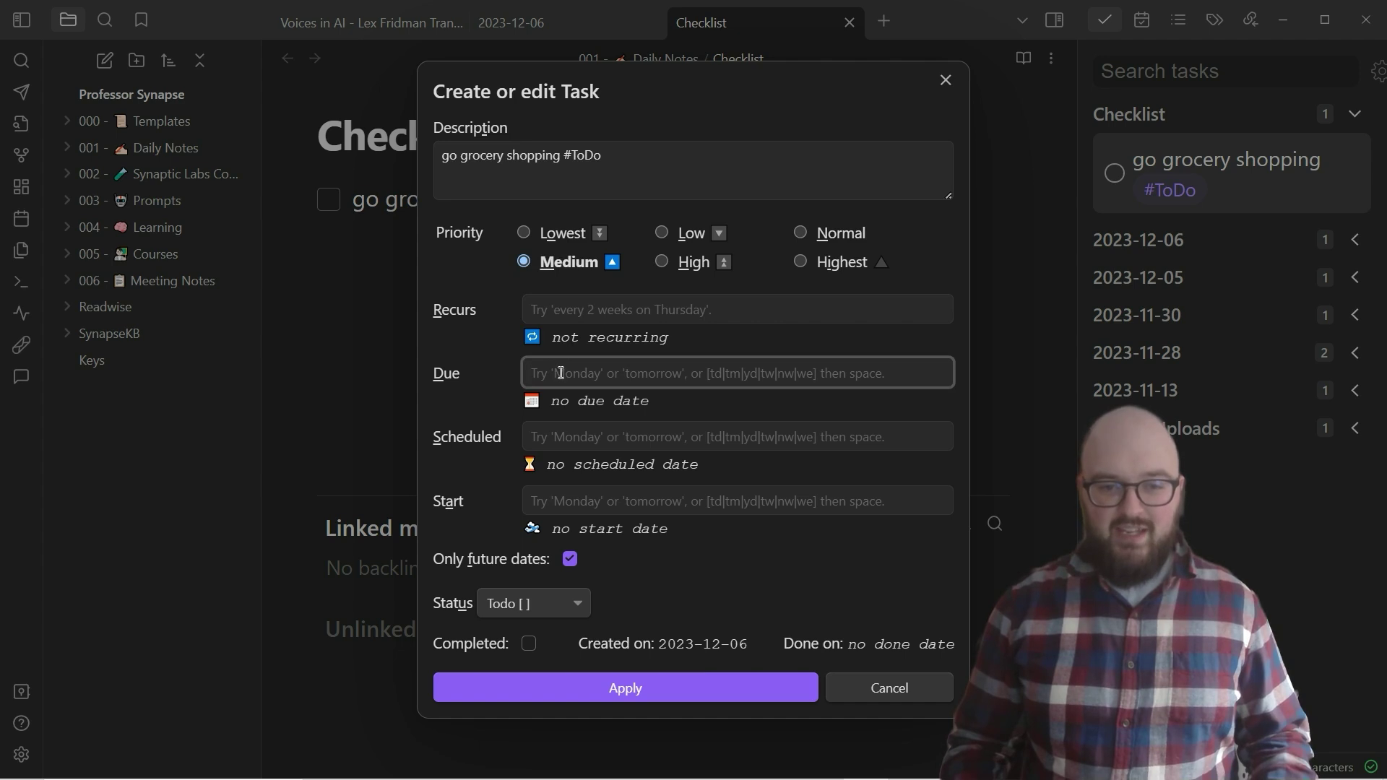
pyautogui.write('tomorrow')
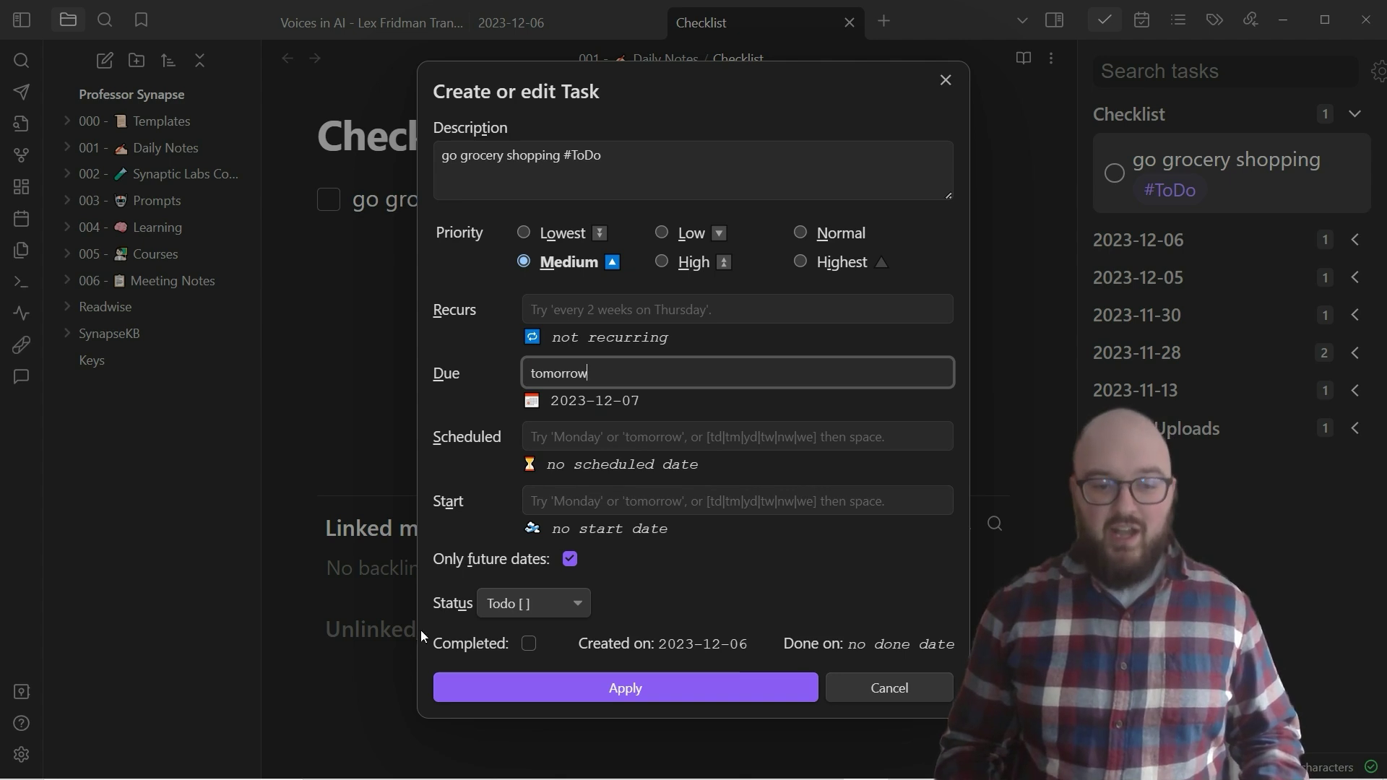
pyautogui.click(648, 694)
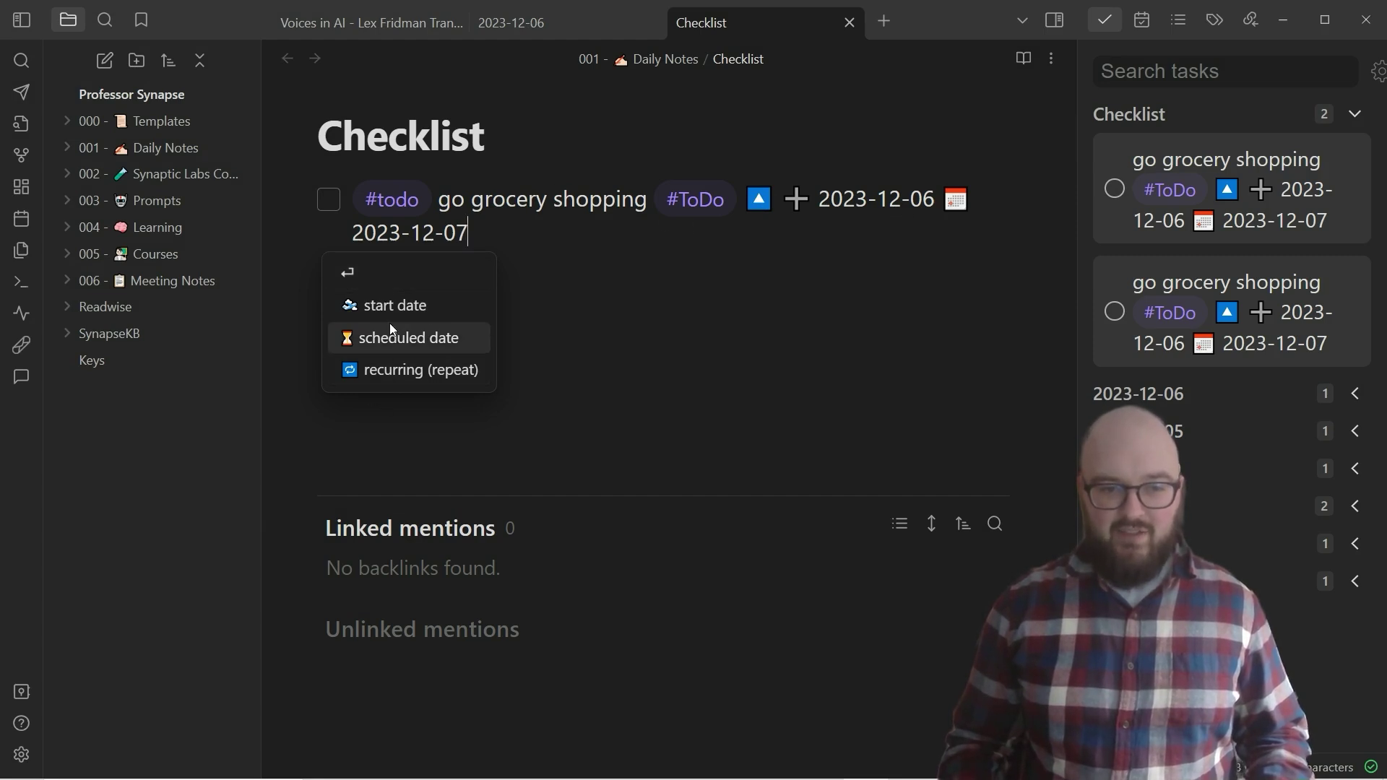
# - Delete the ▲ priority and date markers from the grocery task, keeping only its tags
pyautogui.click(383, 306)
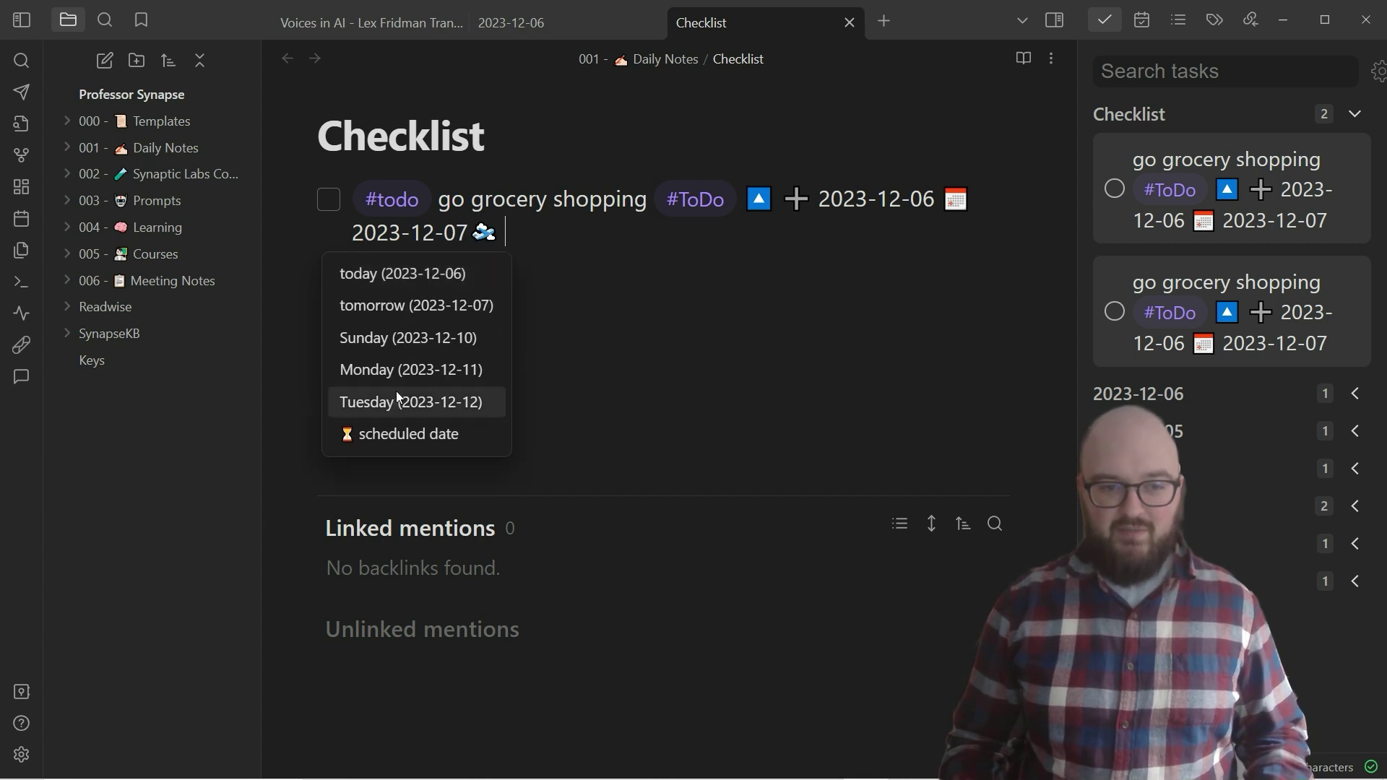
pyautogui.press('Escape')
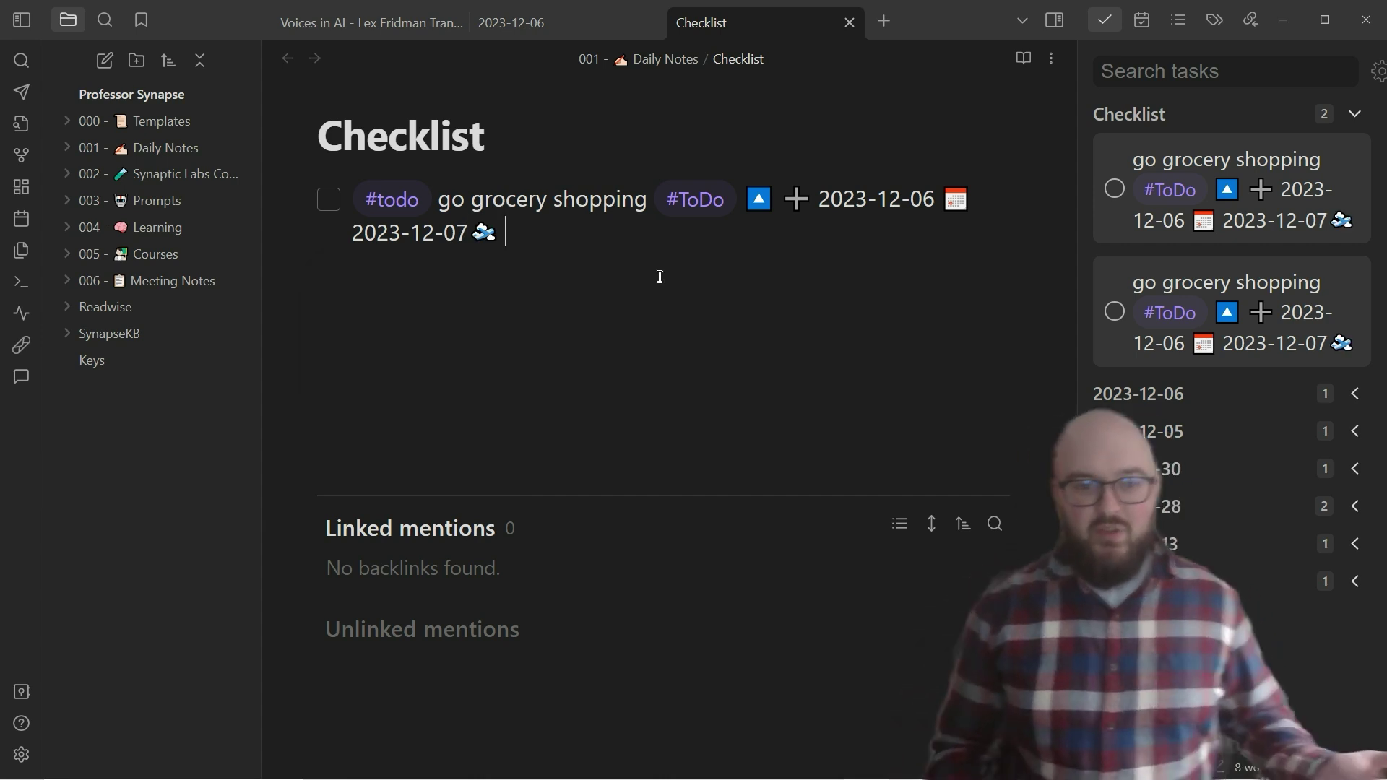
pyautogui.moveTo(598, 232); pyautogui.dragTo(752, 195)
pyautogui.press('BackSpace')
pyautogui.press('Escape')
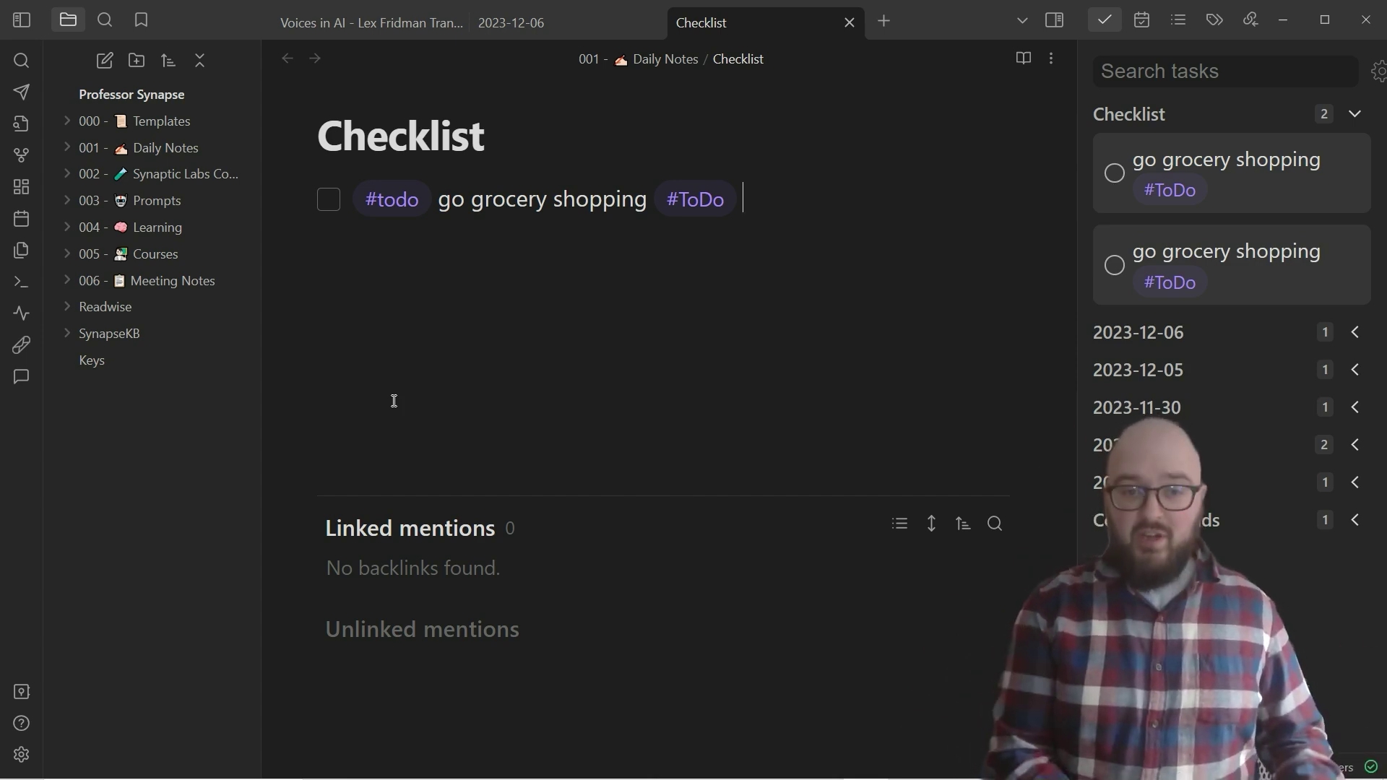
pyautogui.click(21, 754)
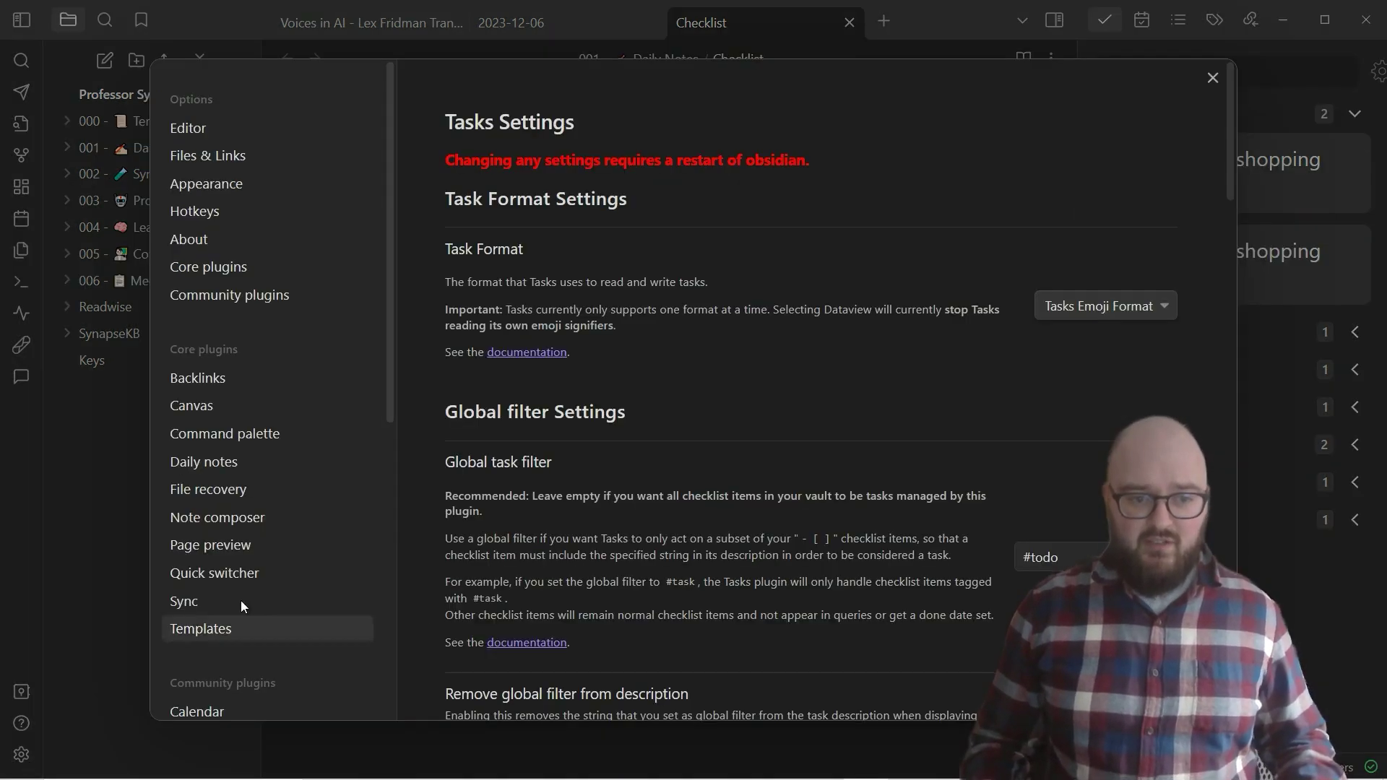
pyautogui.click(246, 266)
pyautogui.click(245, 293)
pyautogui.click(1145, 173)
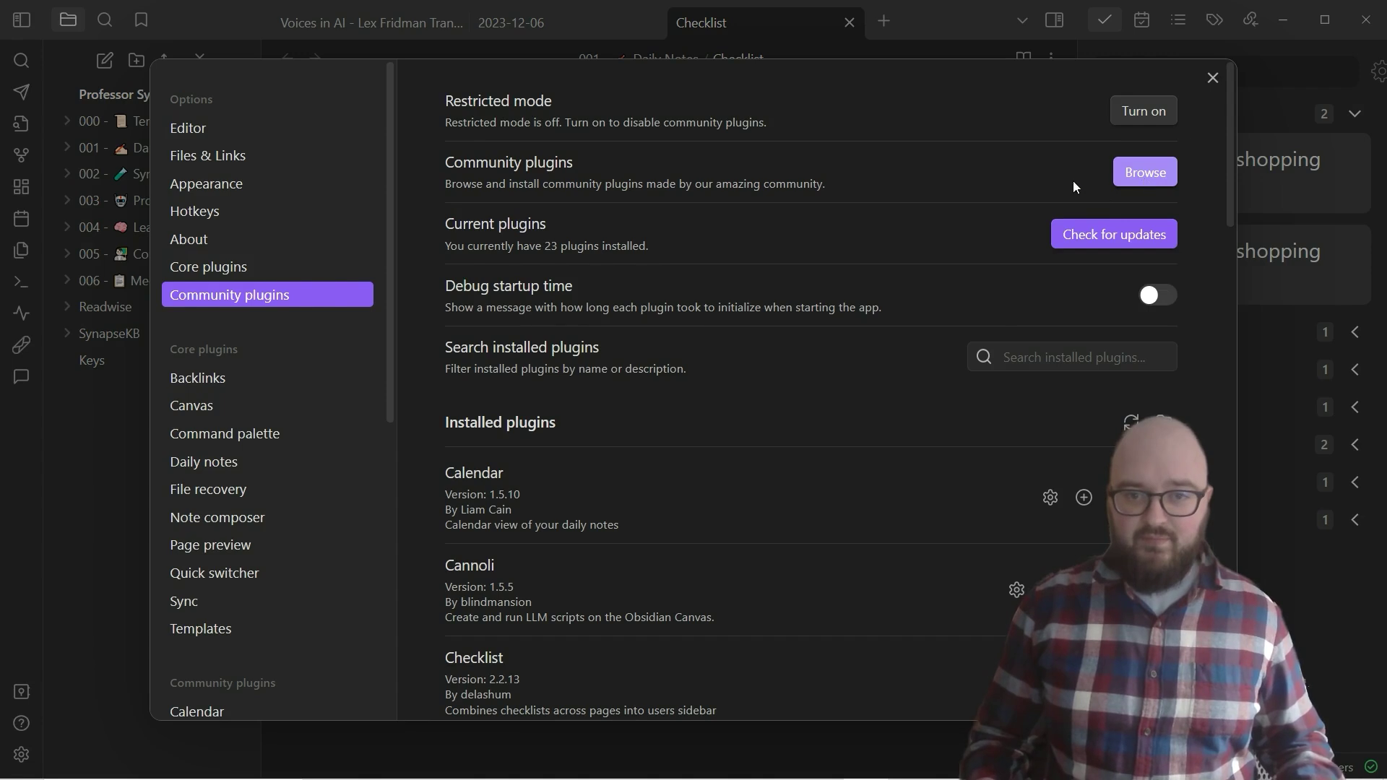
pyautogui.write('kanban')
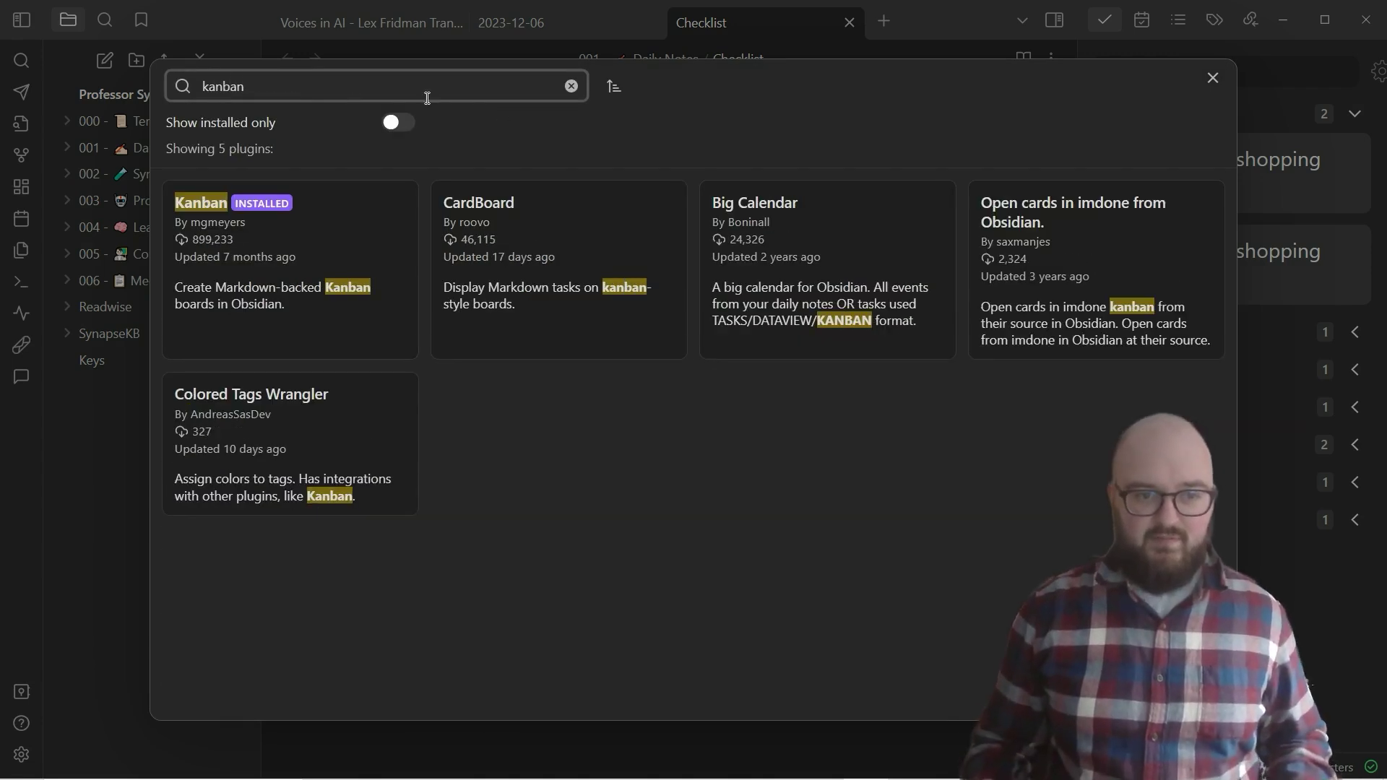
pyautogui.click(255, 257)
pyautogui.scroll(-6, 955, 406)
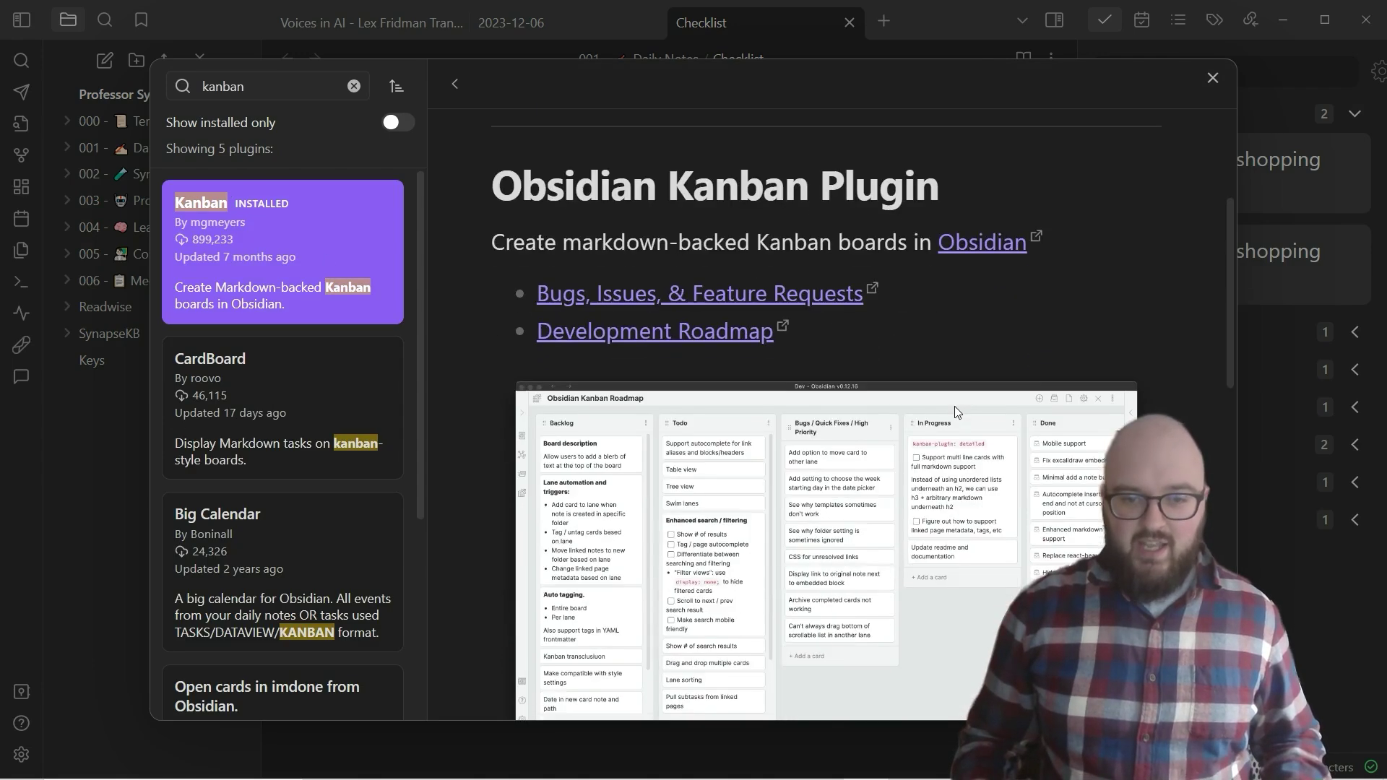
pyautogui.scroll(1, 942, 409)
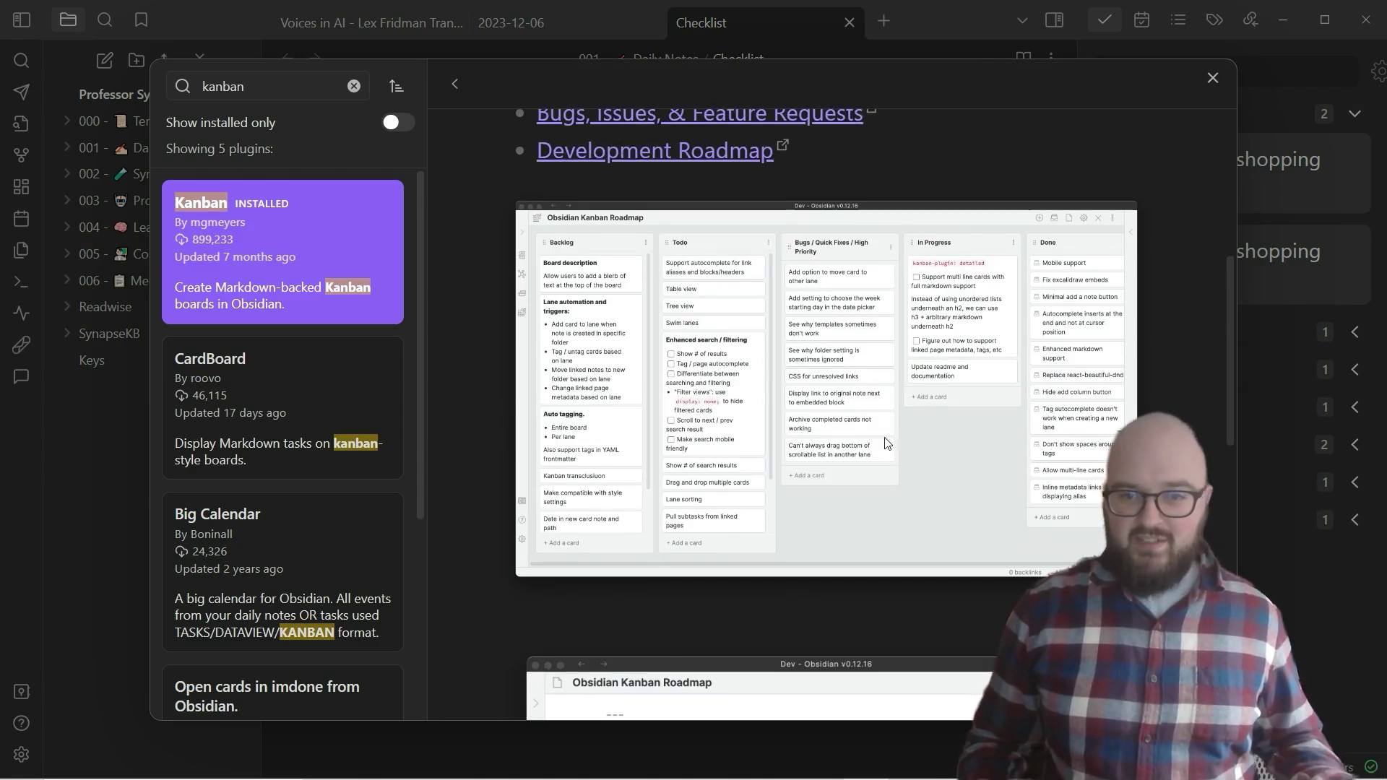
pyautogui.scroll(-10, 834, 469)
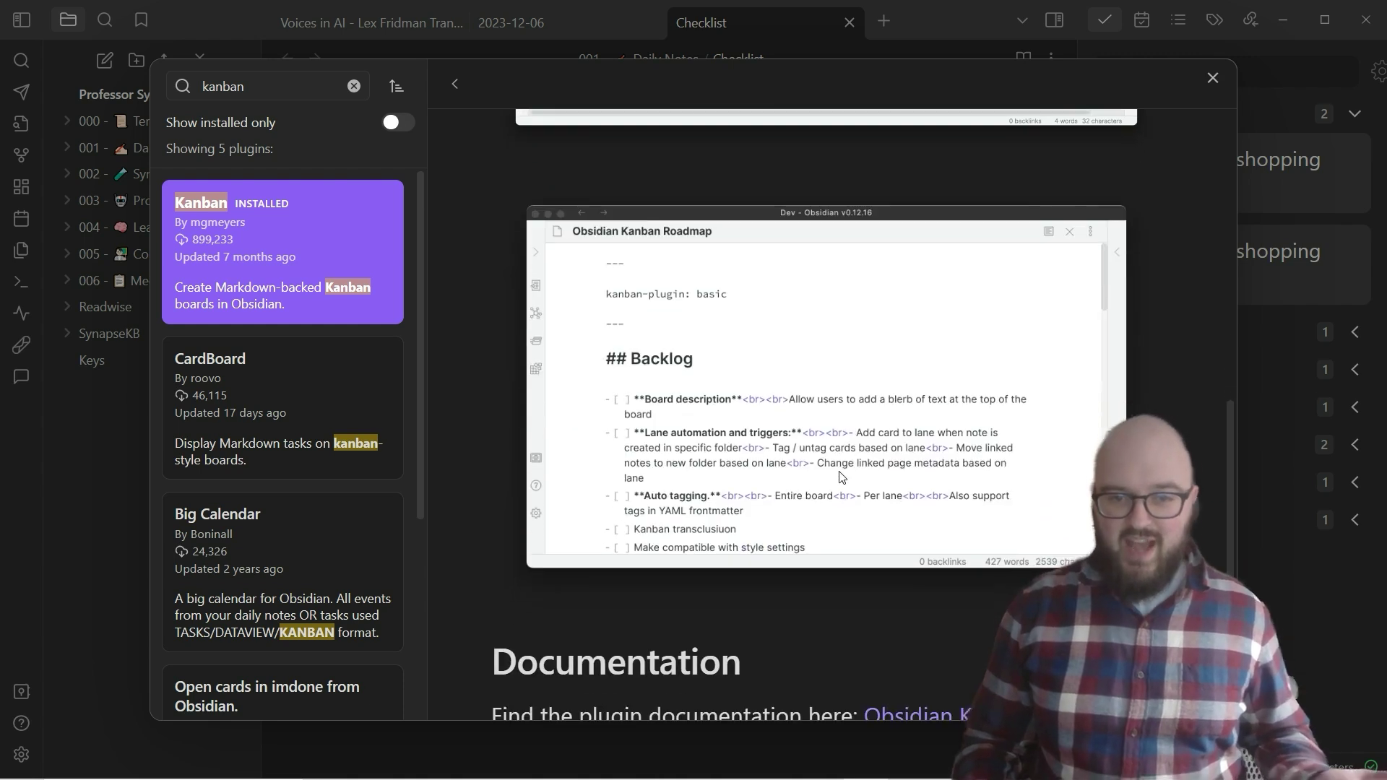
pyautogui.scroll(5, 838, 455)
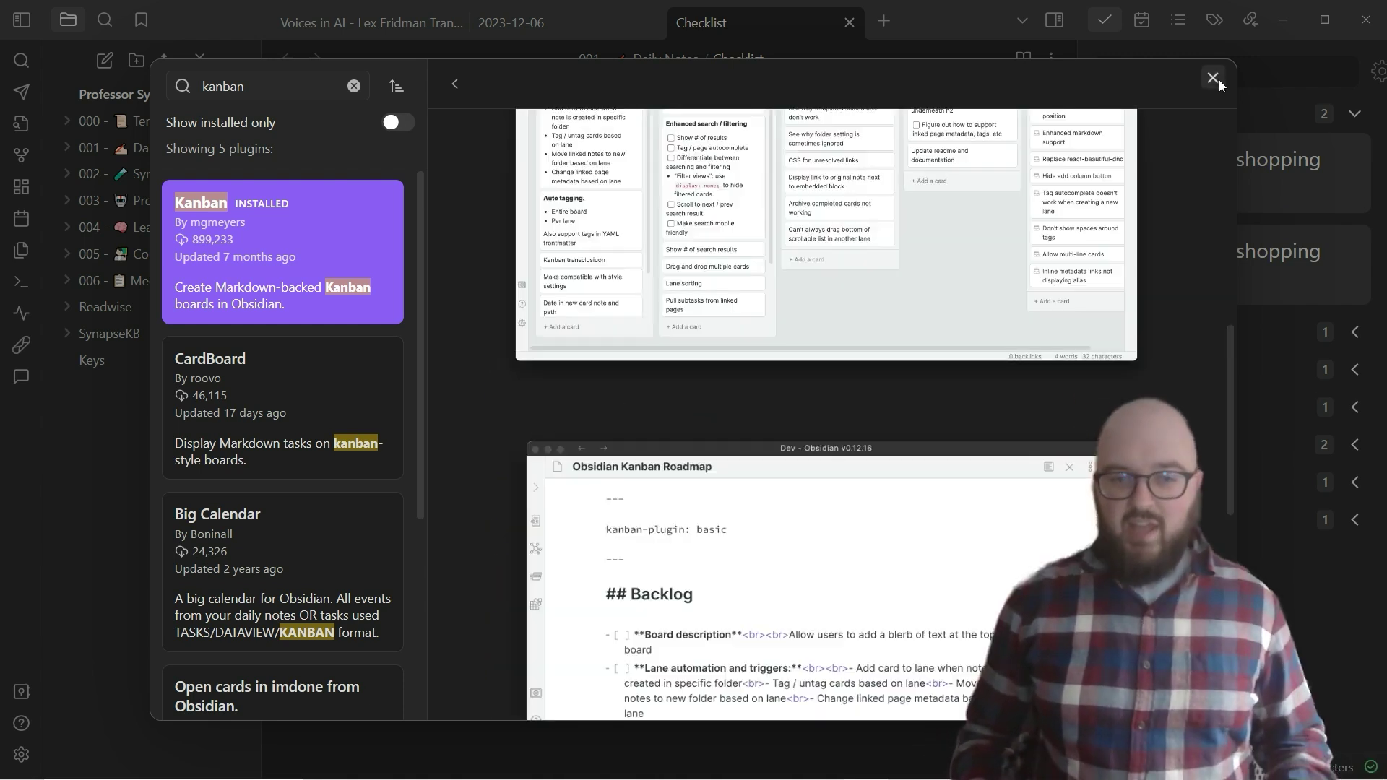
pyautogui.click(1213, 77)
pyautogui.click(1213, 78)
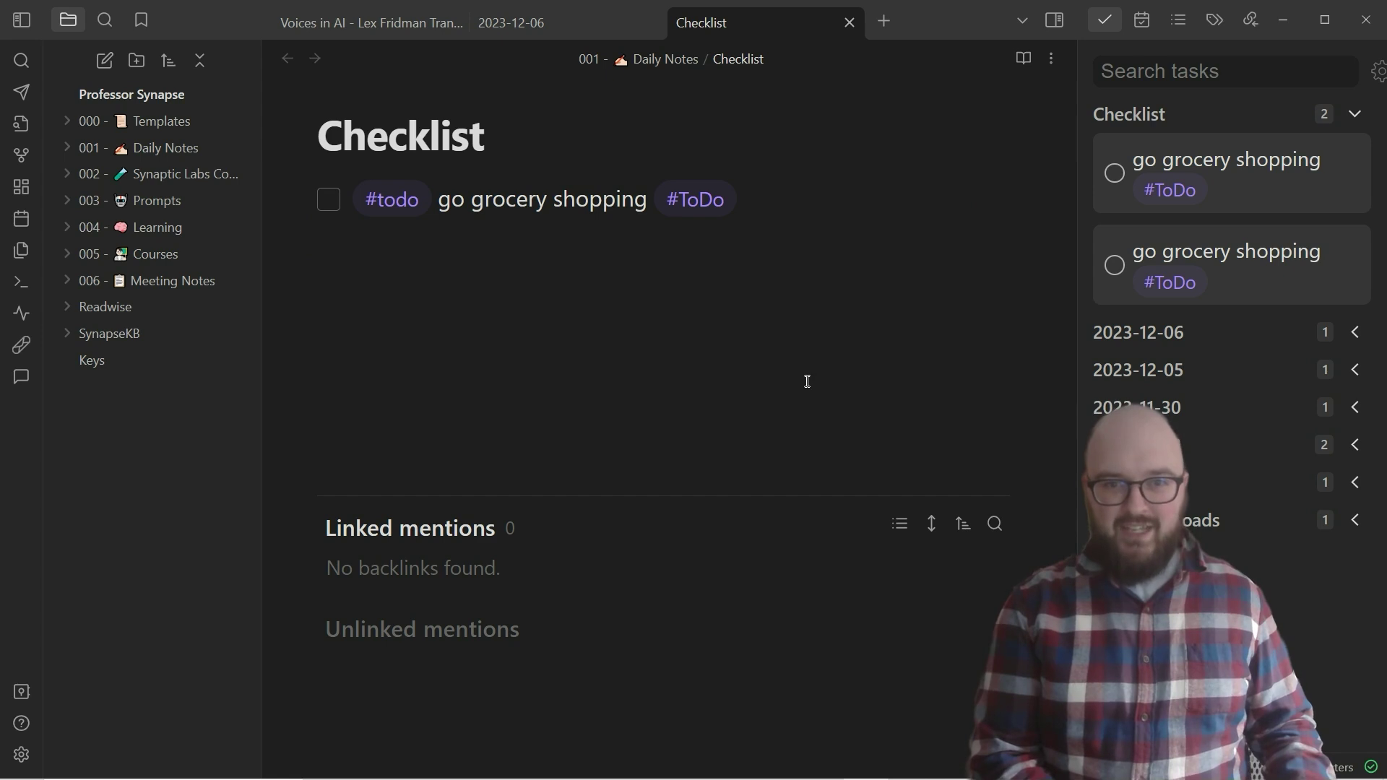
# - Create a new Kanban board from the command palette and add a 'tasks' list
pyautogui.hotkey('ctrl', 'p')
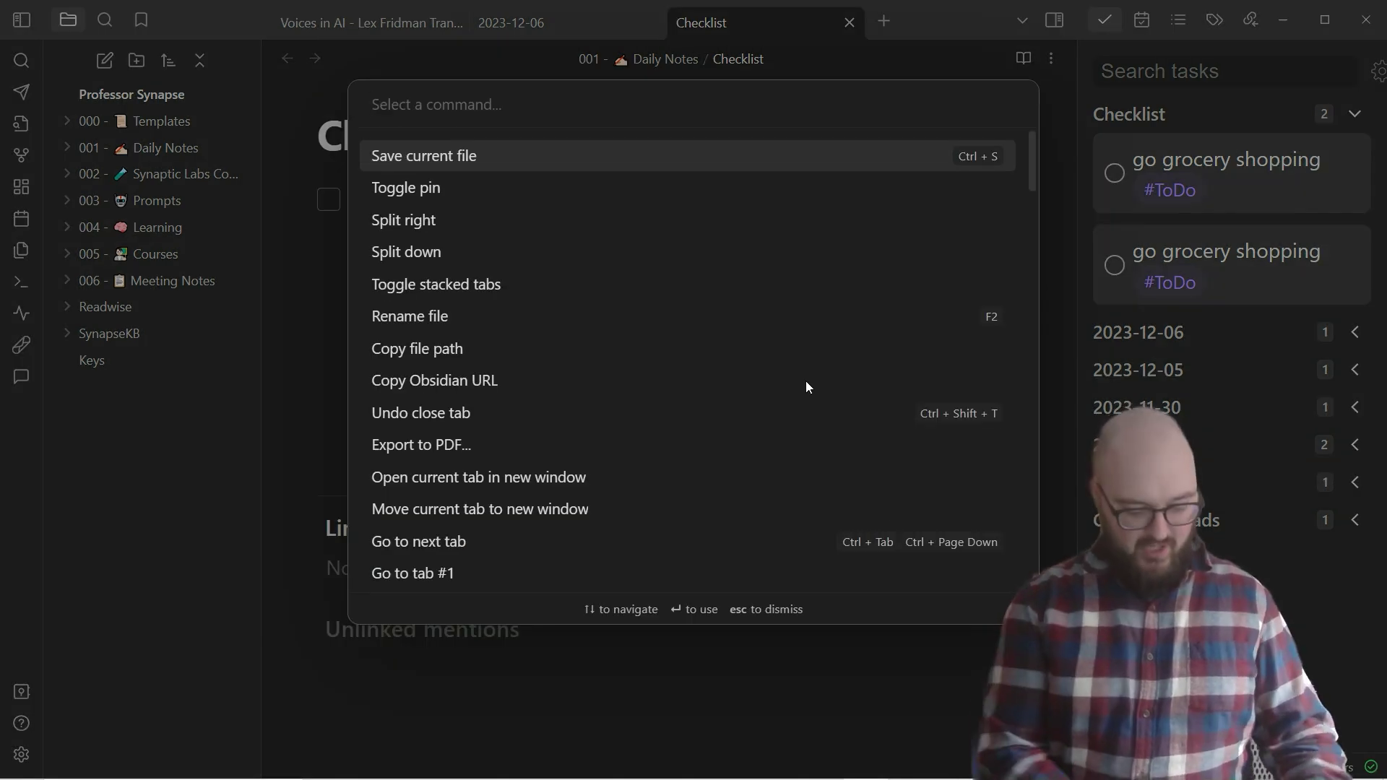
pyautogui.write('kanban')
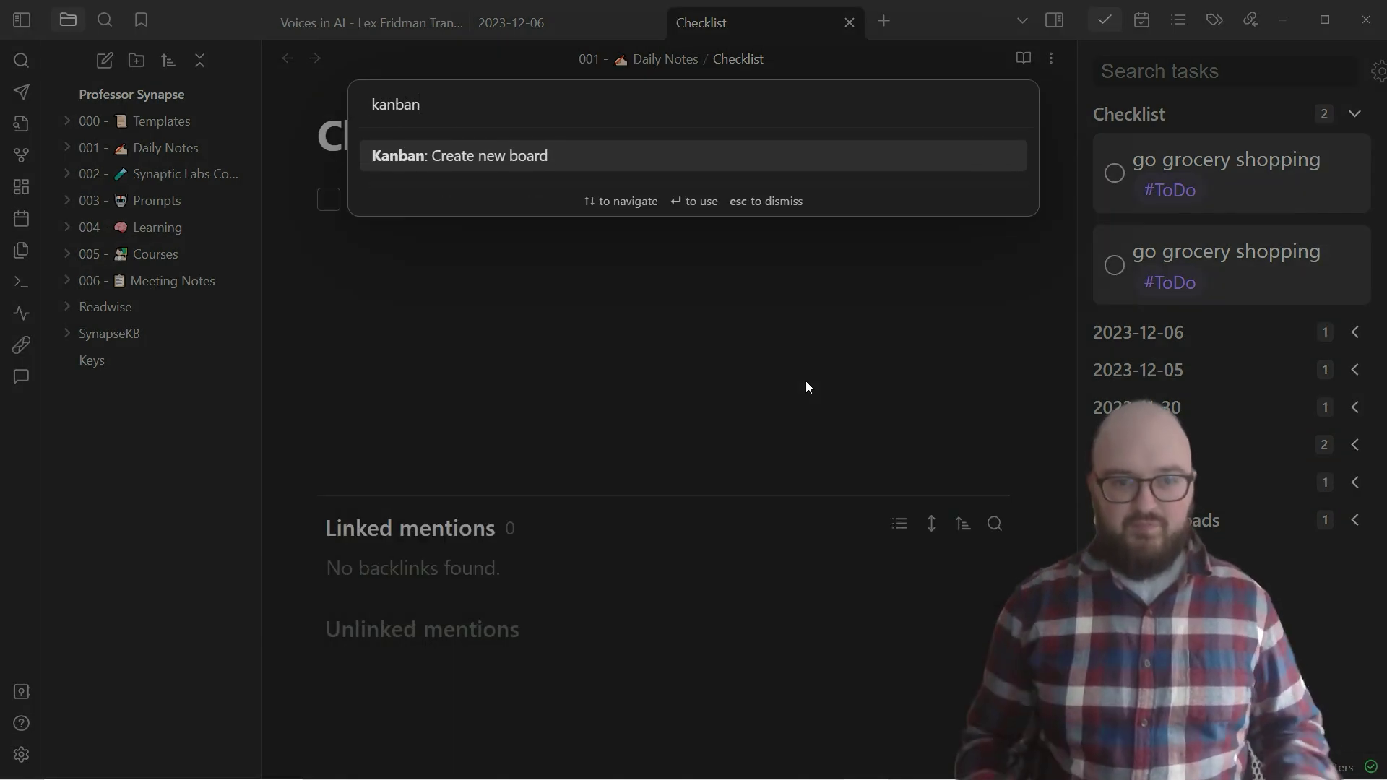
pyautogui.click(419, 159)
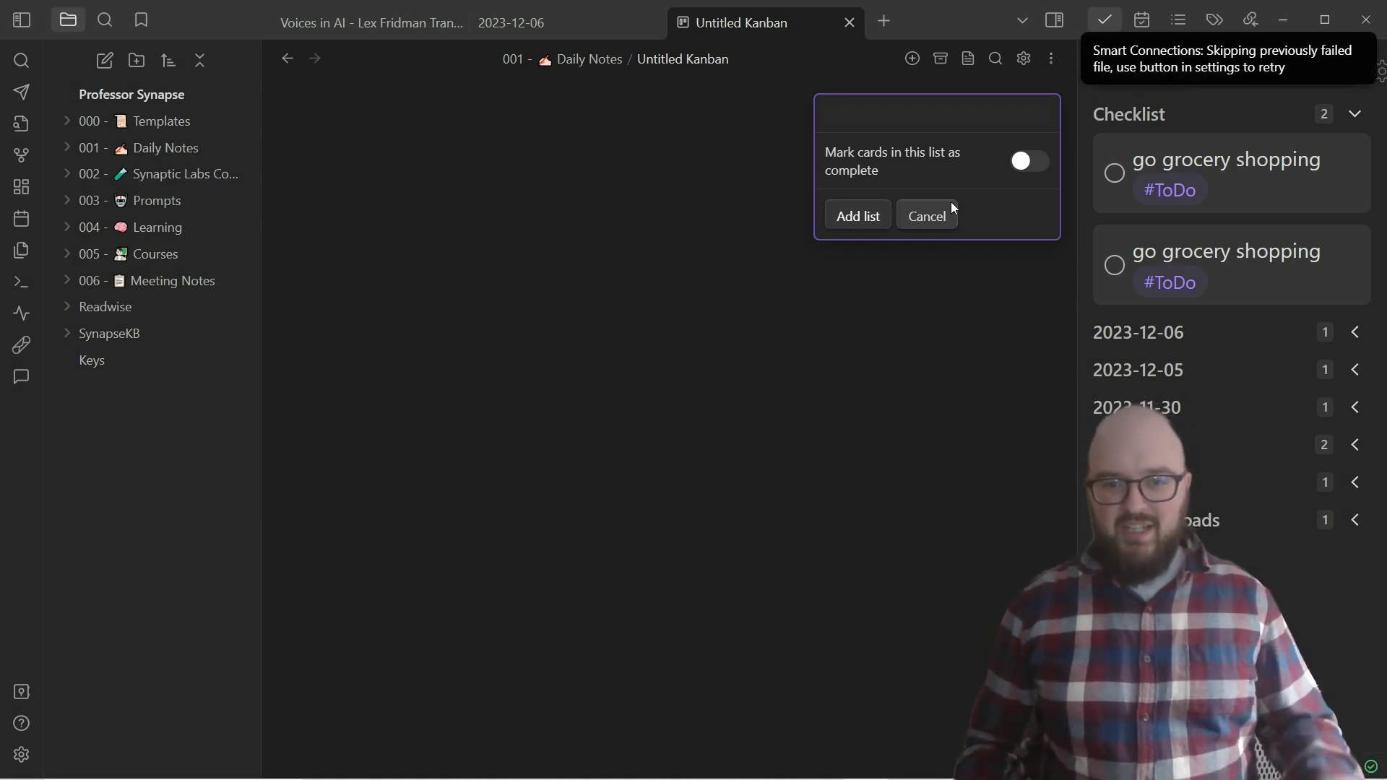
pyautogui.write('tasks')
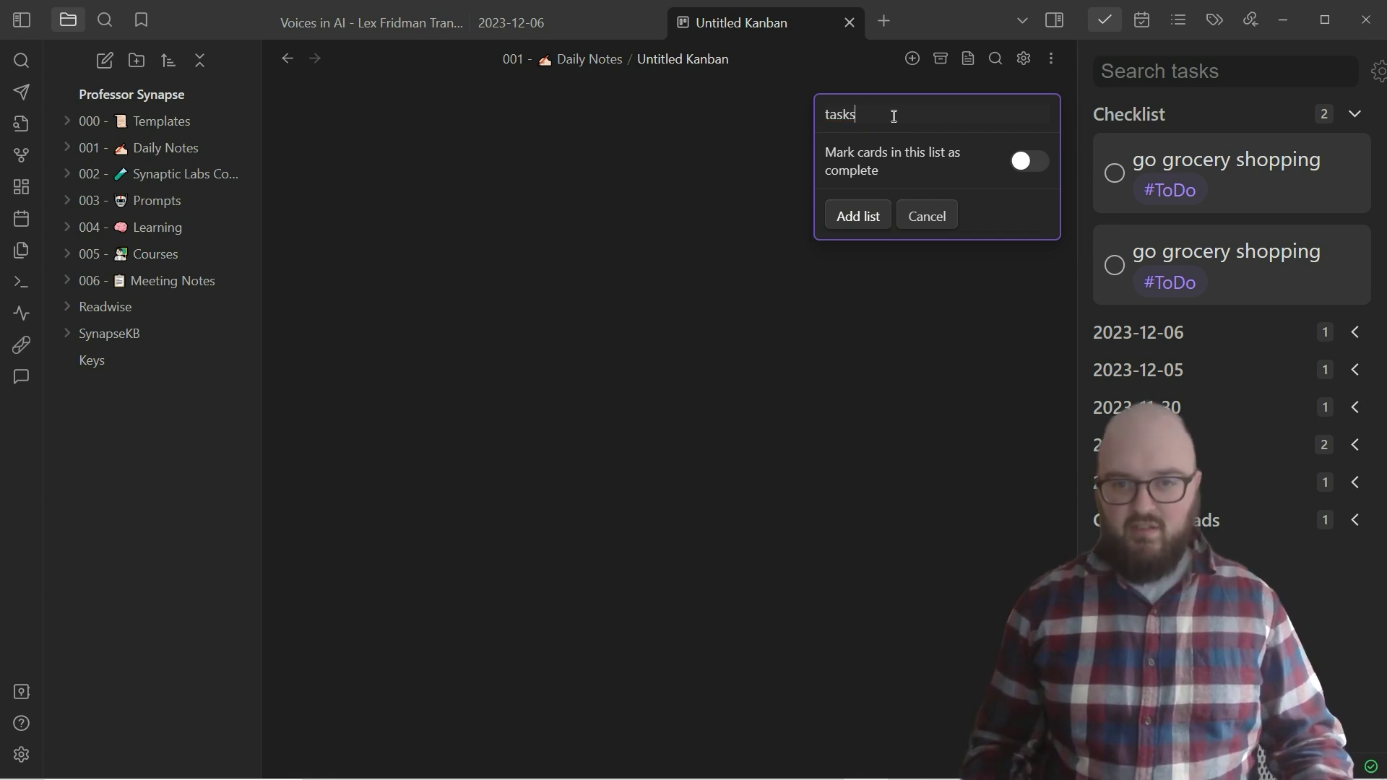
pyautogui.click(875, 209)
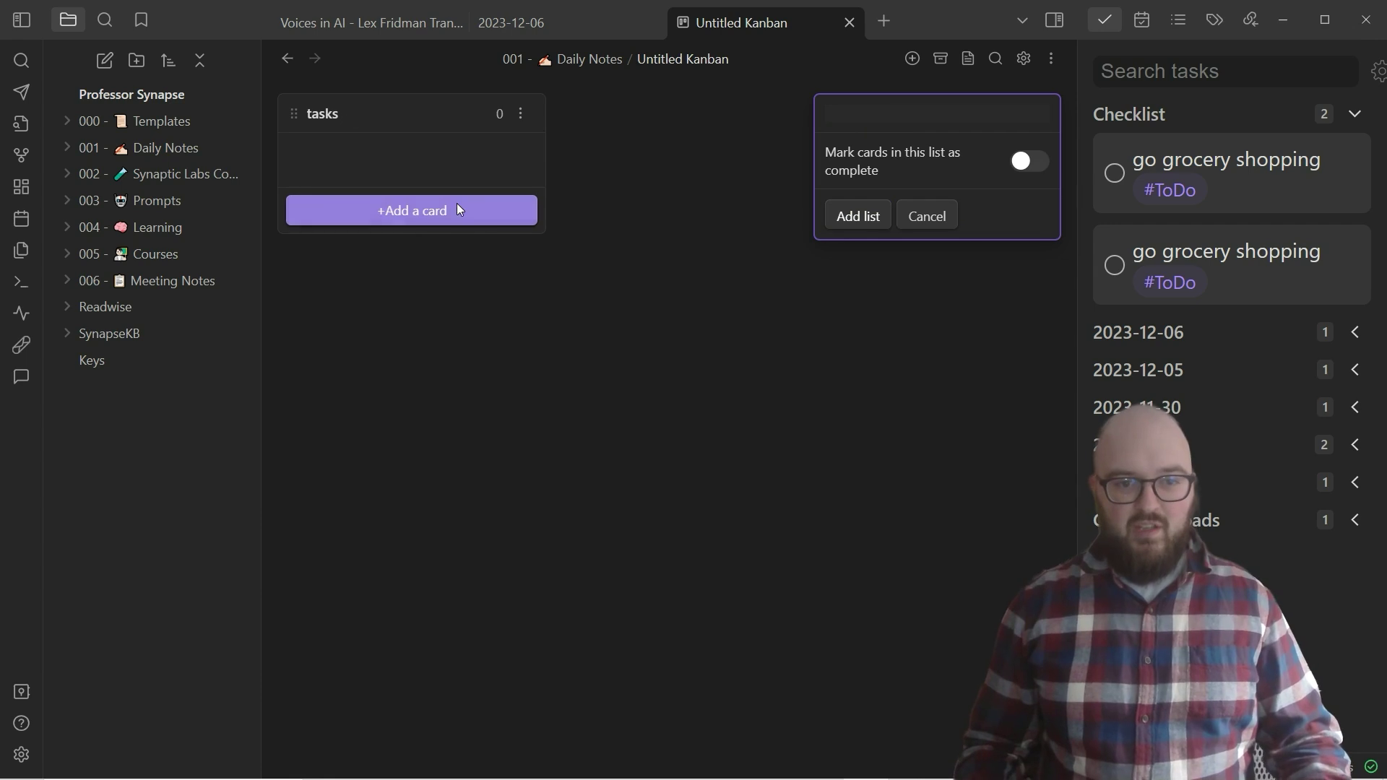
# - Add a 'go grocery shopping' card to the tasks list
pyautogui.click(373, 212)
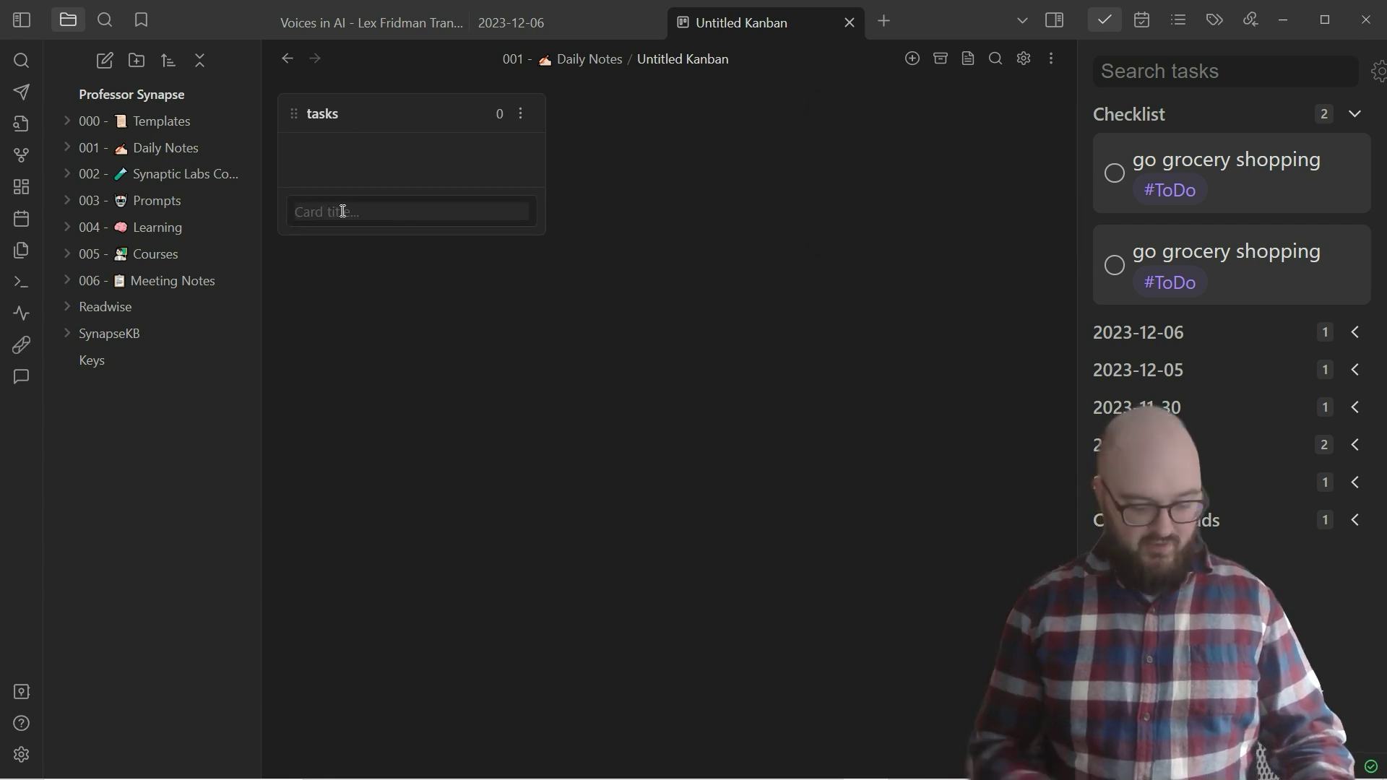
pyautogui.write('go gro')
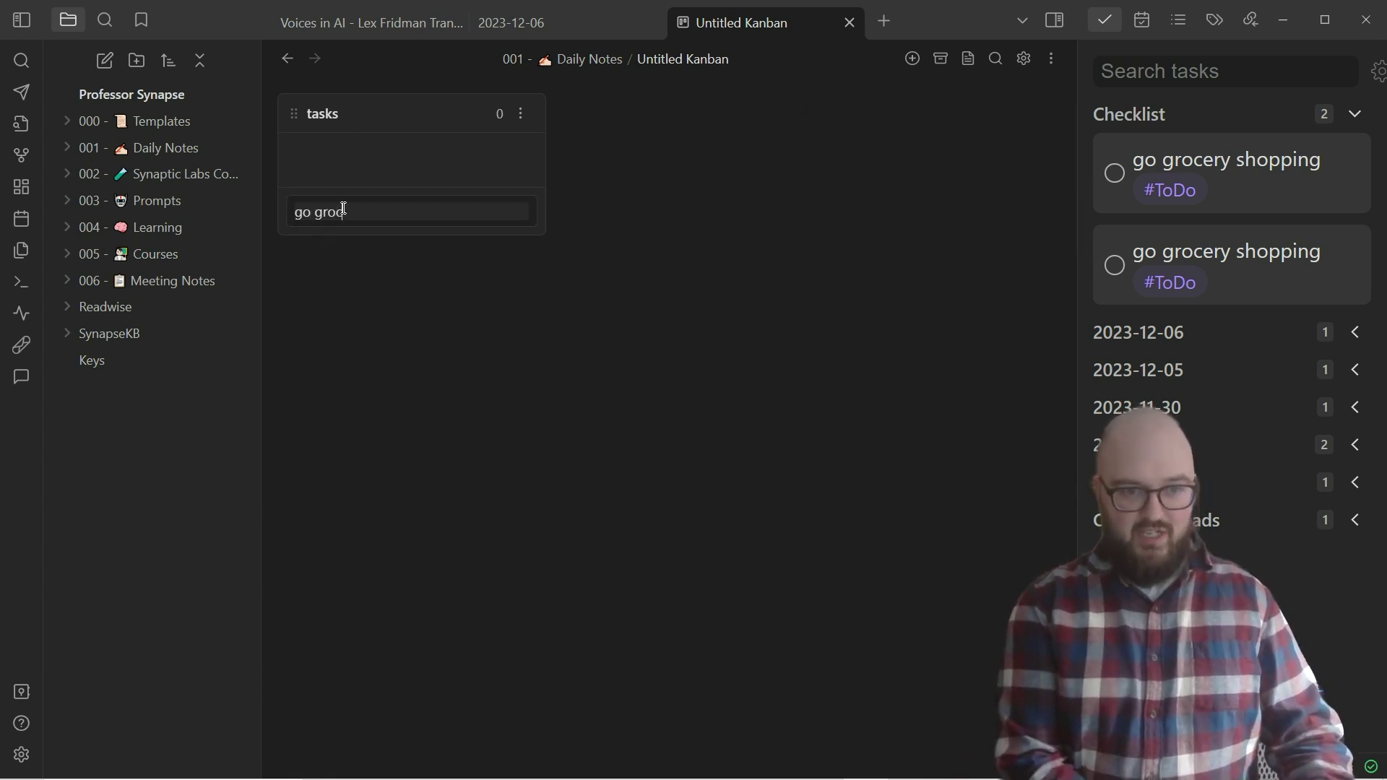
pyautogui.write('cery shopping')
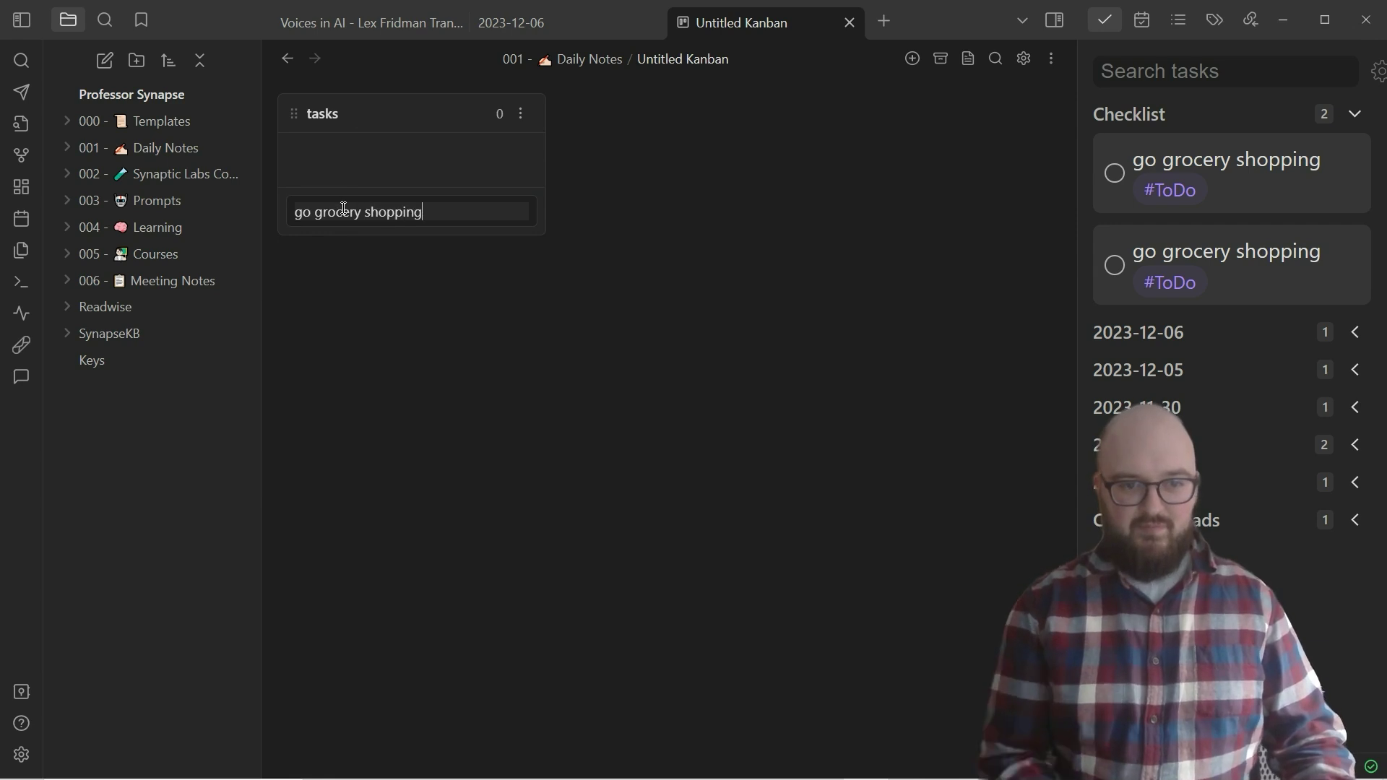
pyautogui.press('Return')
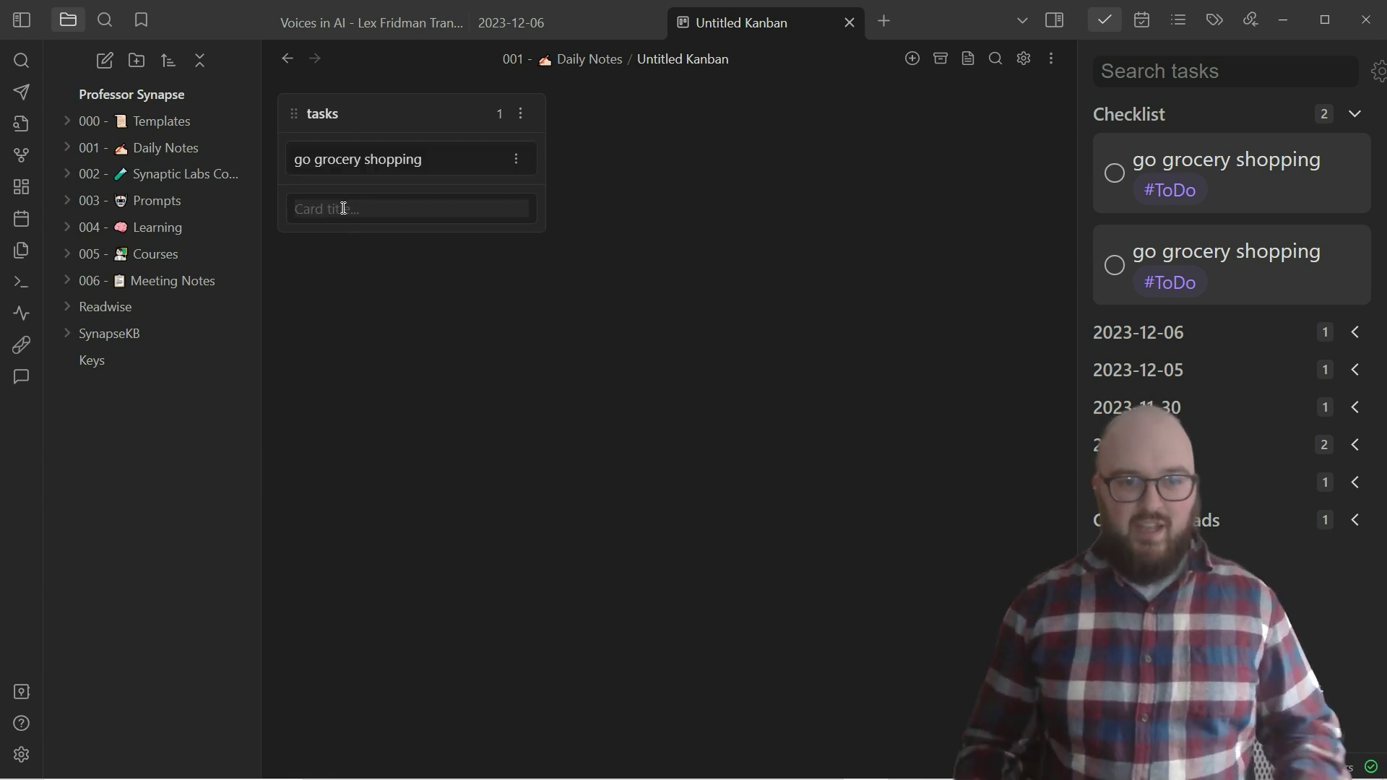
pyautogui.doubleClick(388, 159)
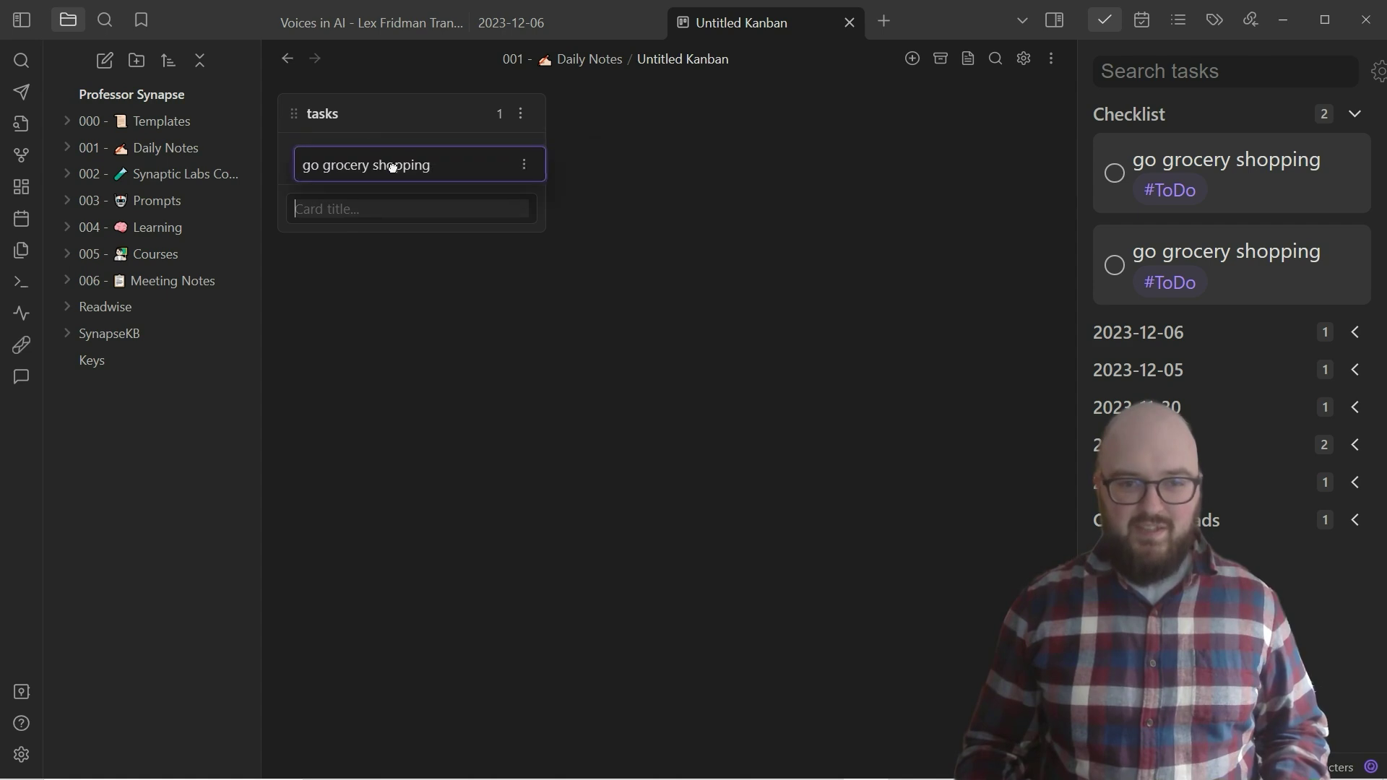
pyautogui.click(961, 199)
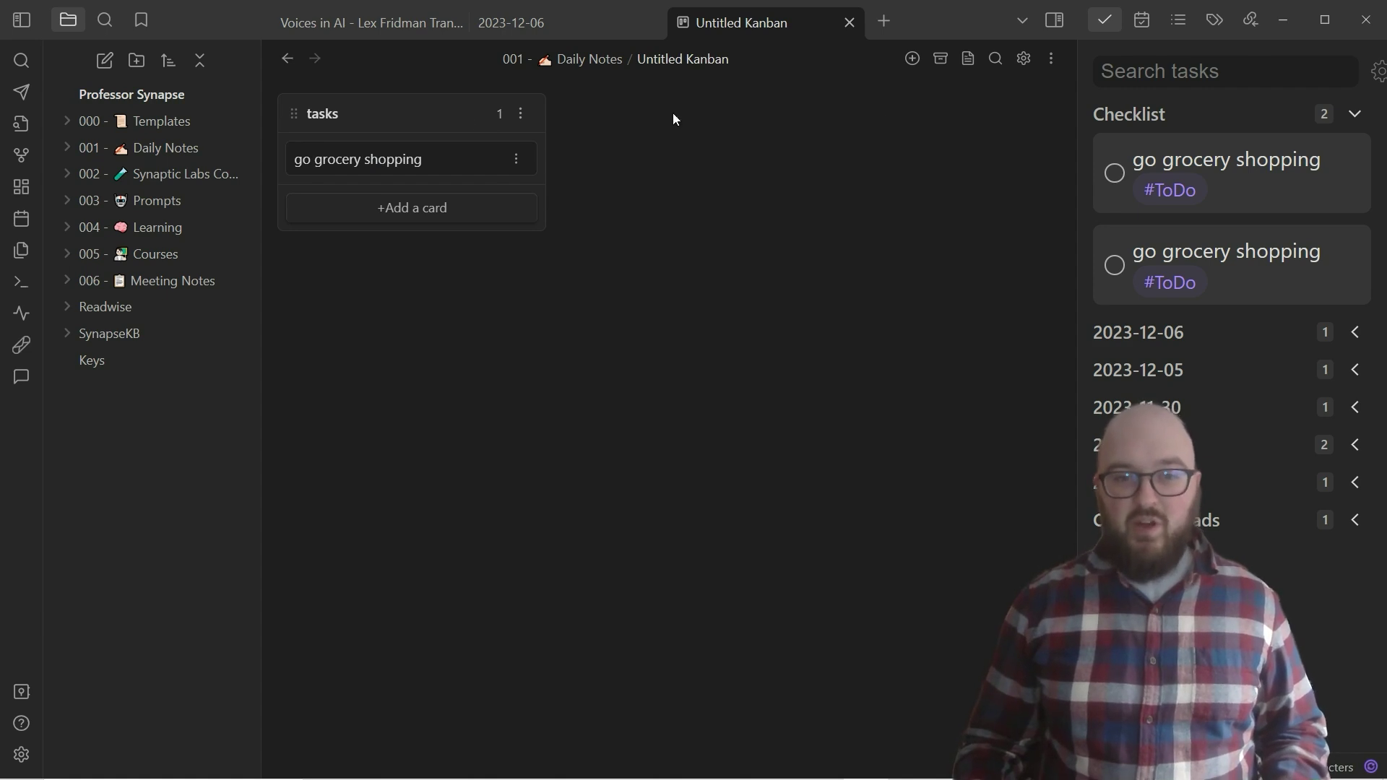
# - Add 'doing' and 'done' lists beside tasks, then bring up the grocery card's options
pyautogui.click(914, 58)
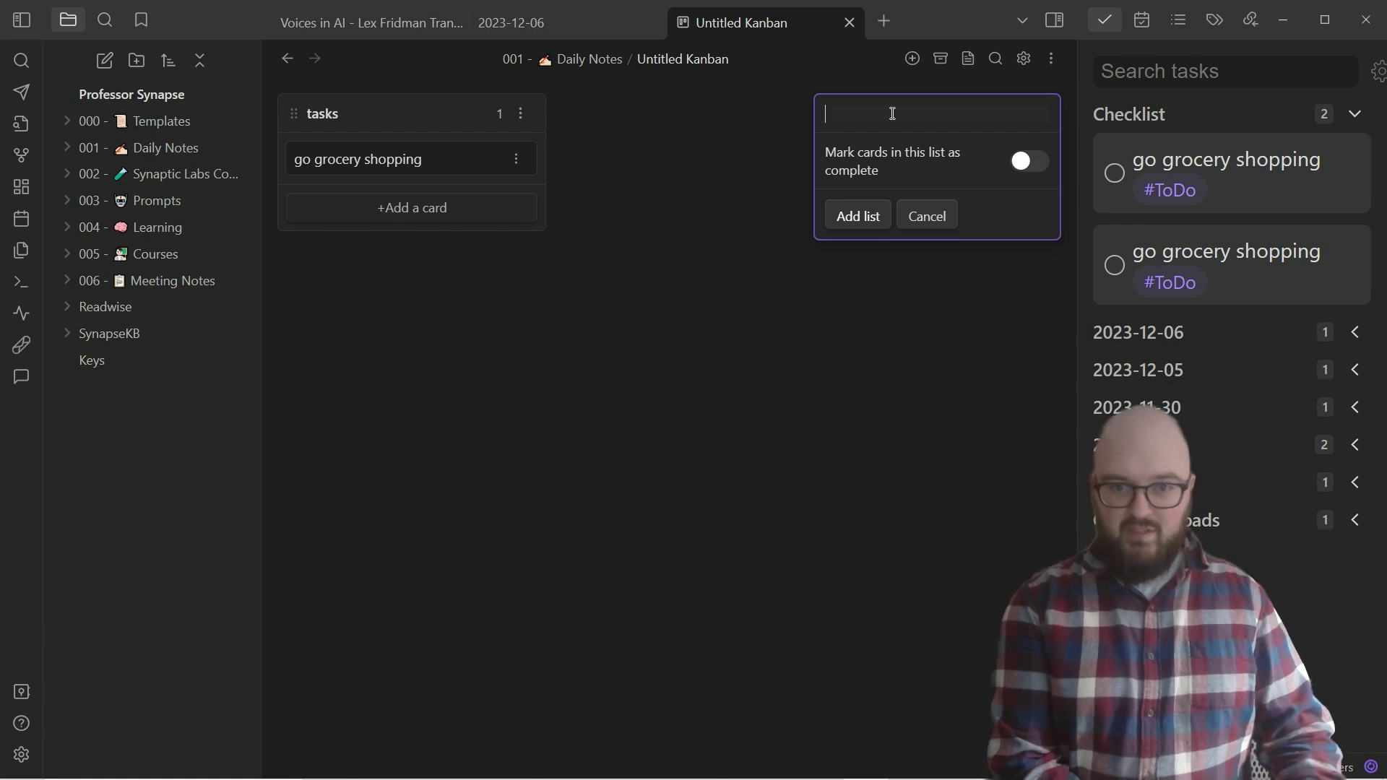
pyautogui.write('doing')
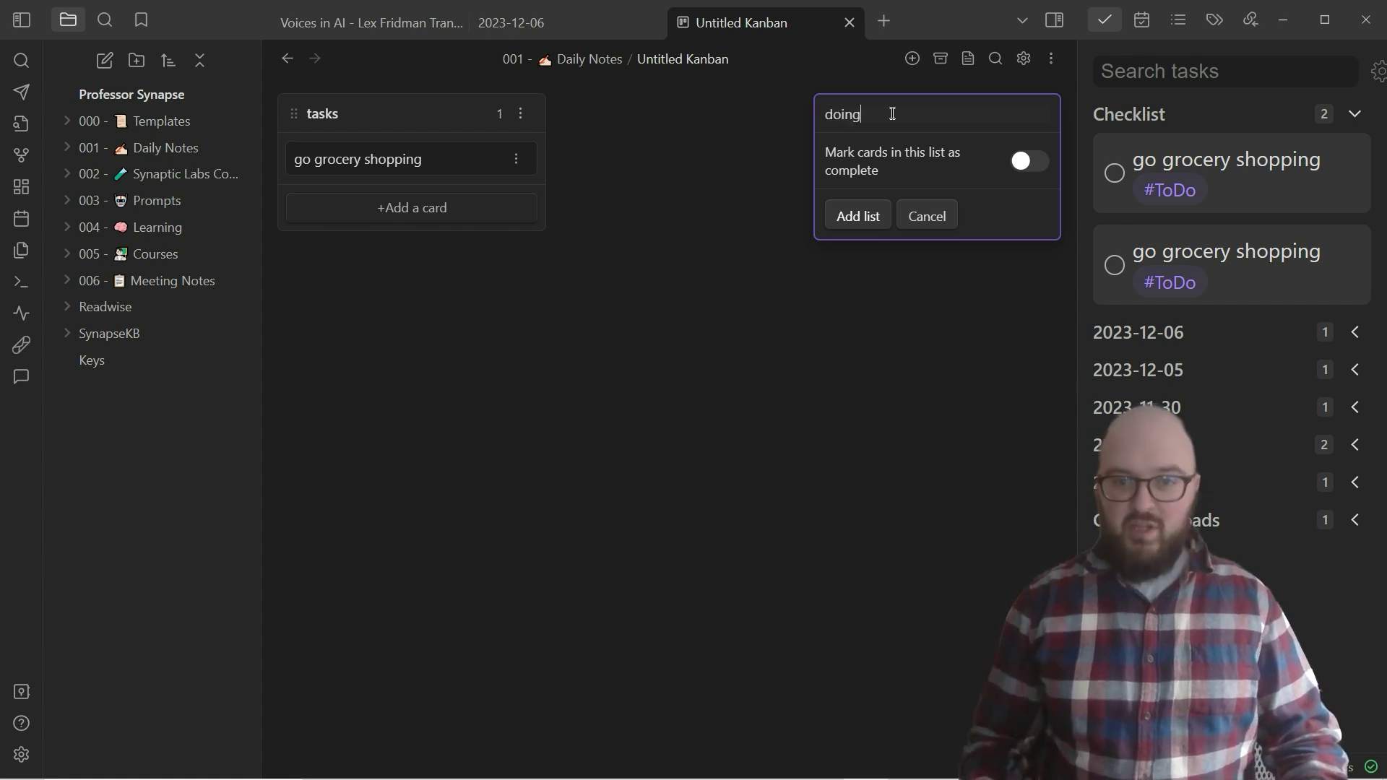
pyautogui.click(842, 216)
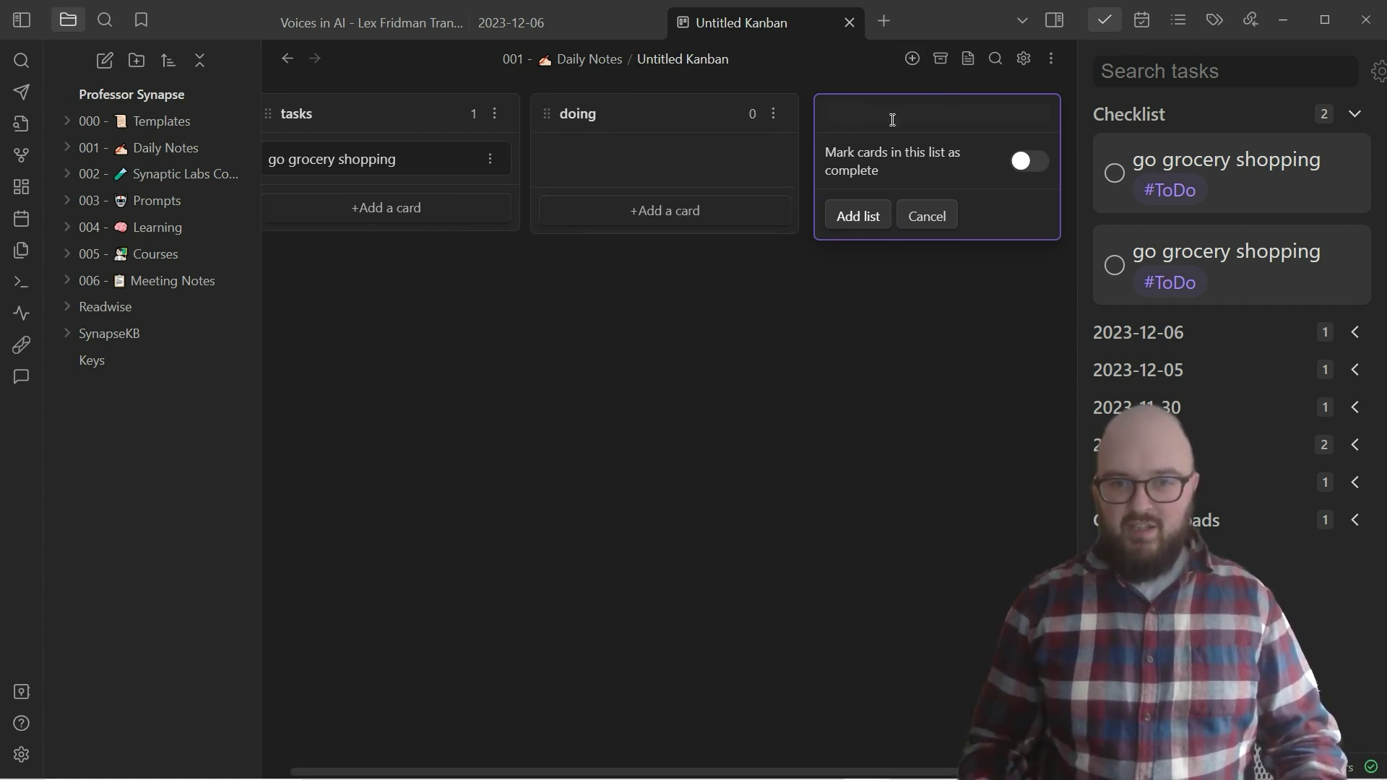
pyautogui.write('done')
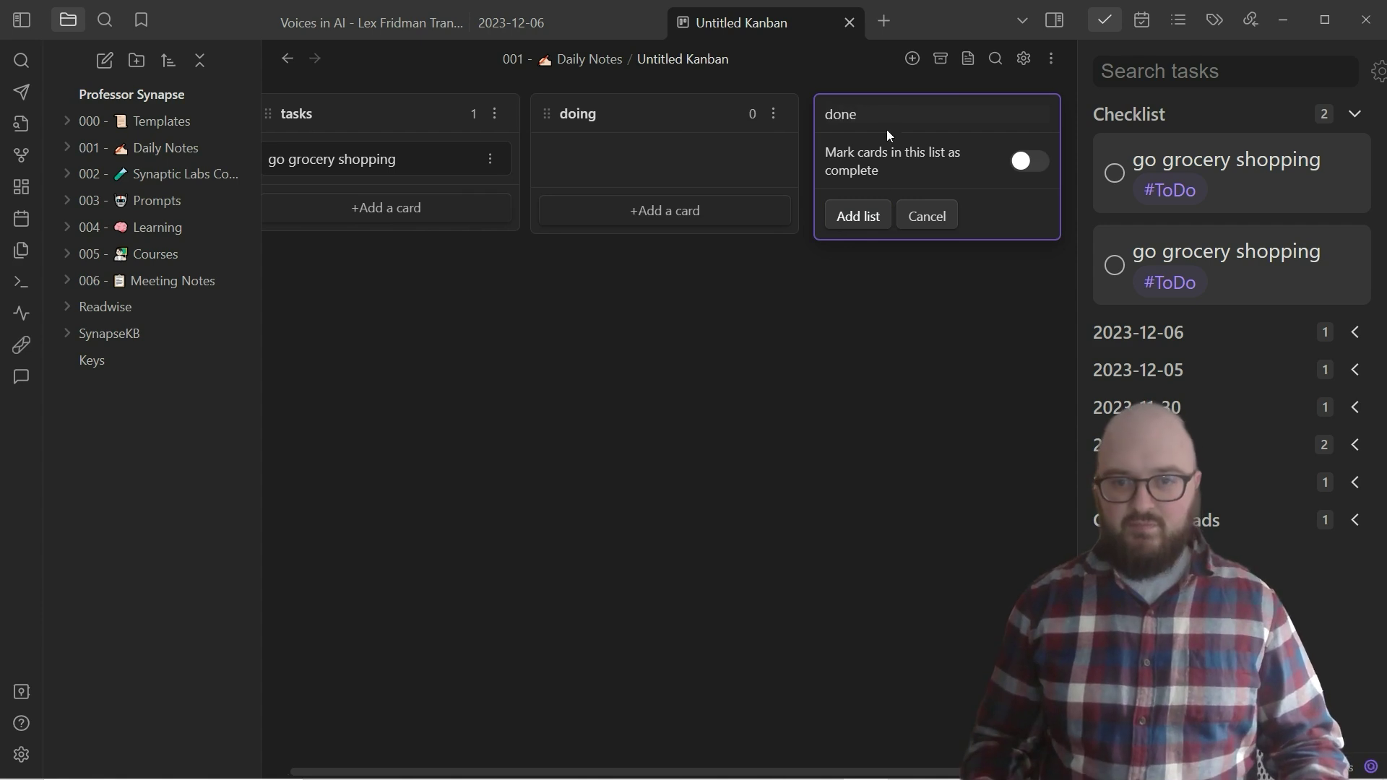
pyautogui.click(859, 216)
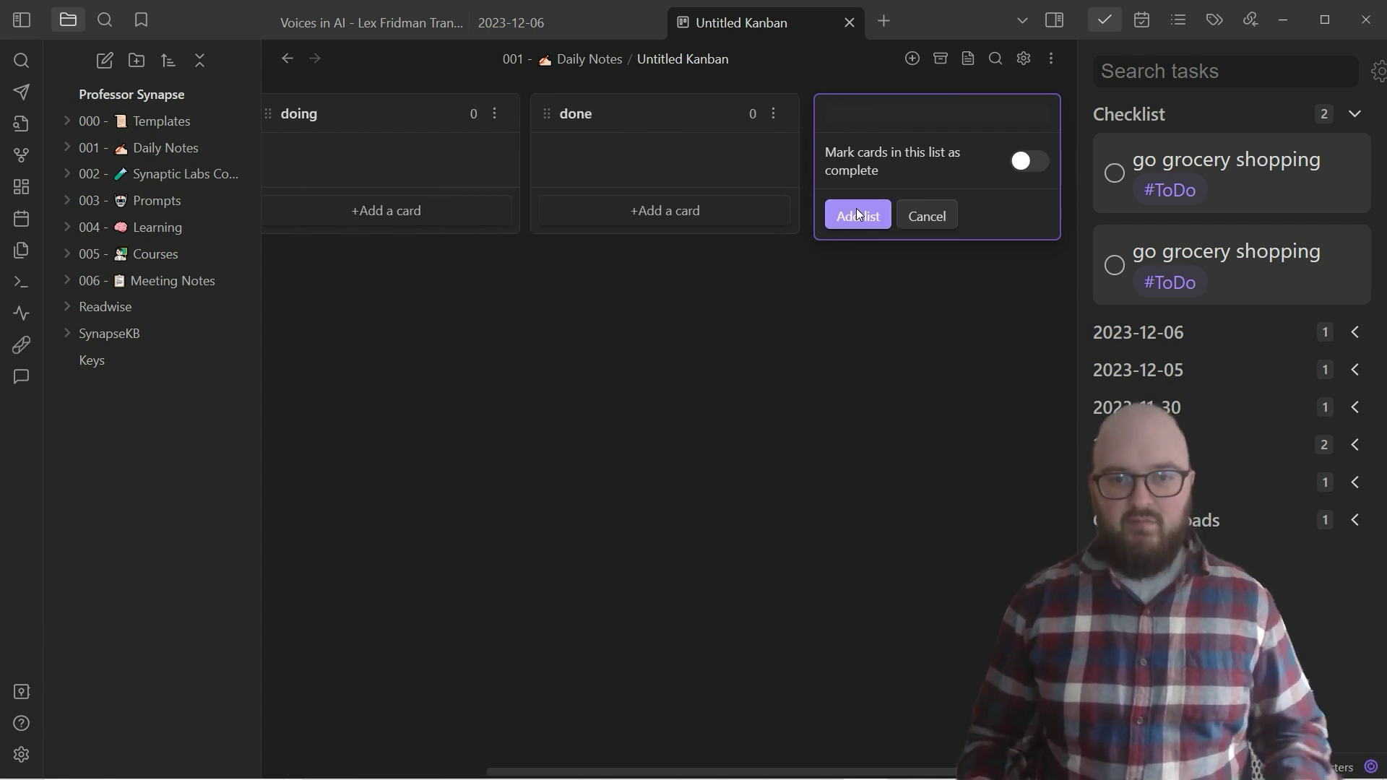
pyautogui.click(956, 395)
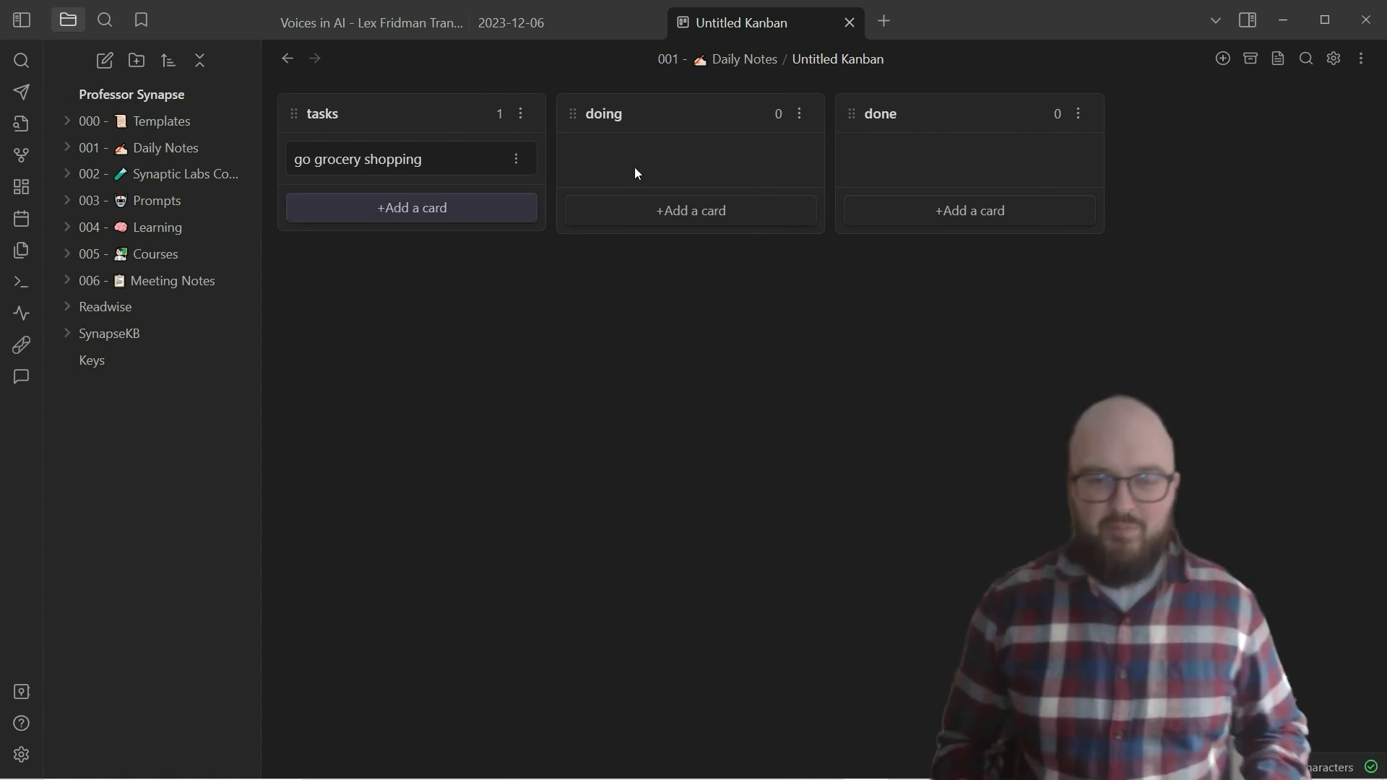
pyautogui.moveTo(353, 166); pyautogui.dragTo(390, 163)
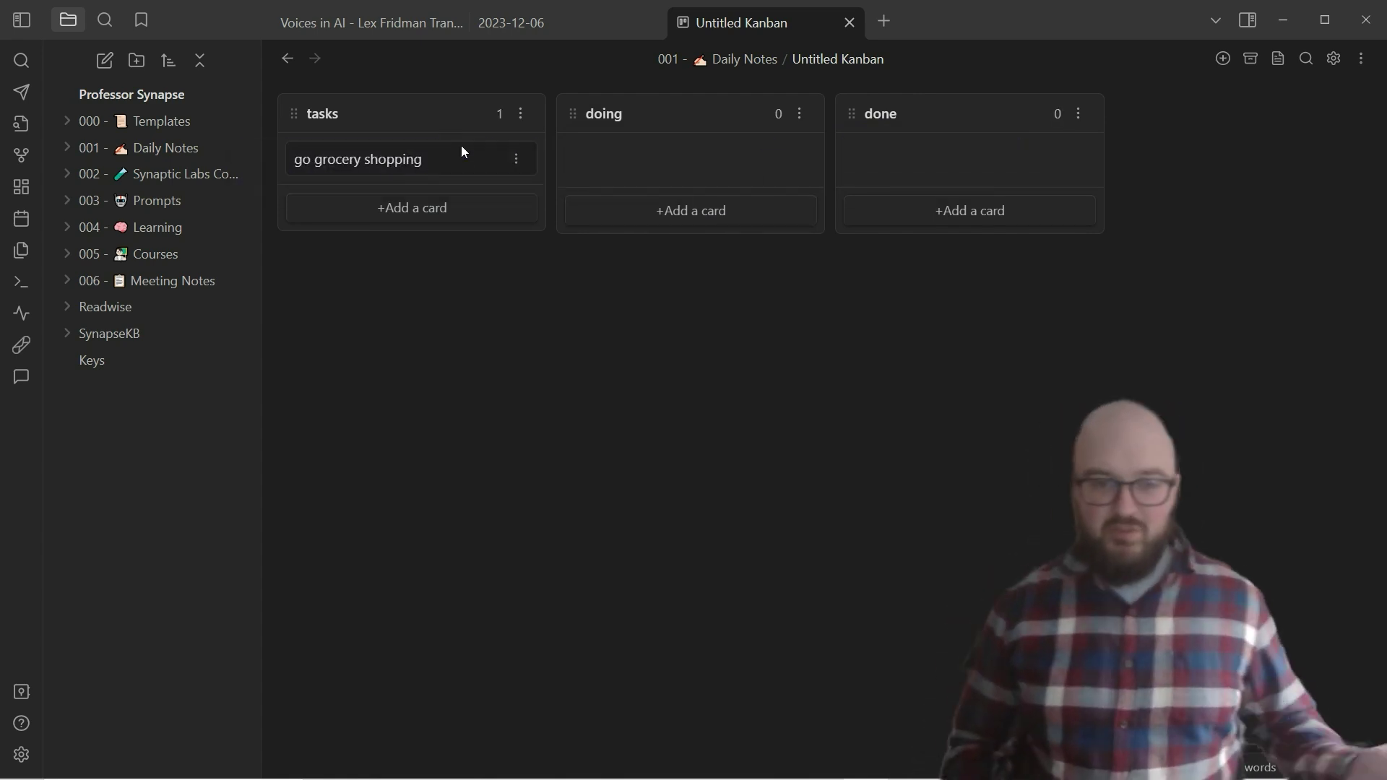
pyautogui.click(516, 168)
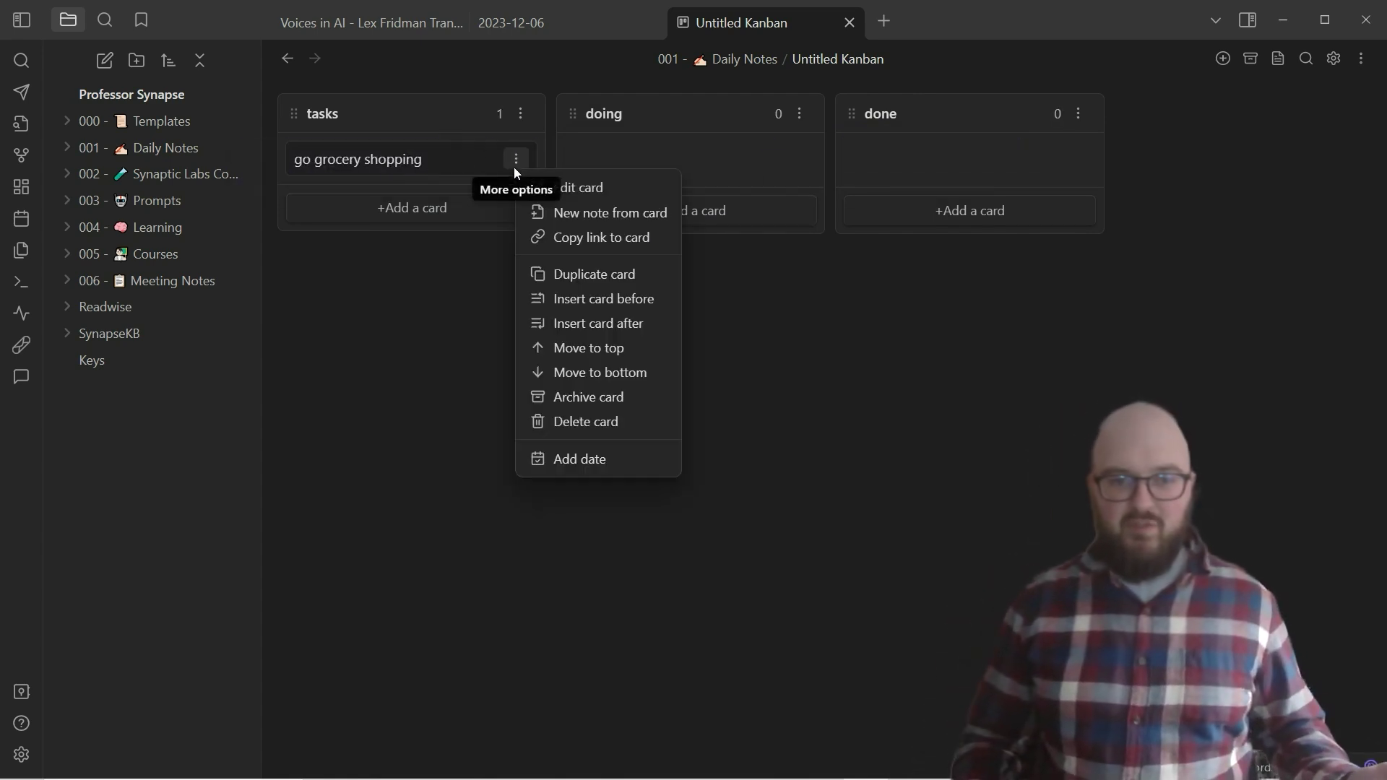
# - Make a linked note from the grocery card listing EGGS, CHEESE, BAGELS, BACON, then close its pane
pyautogui.click(589, 210)
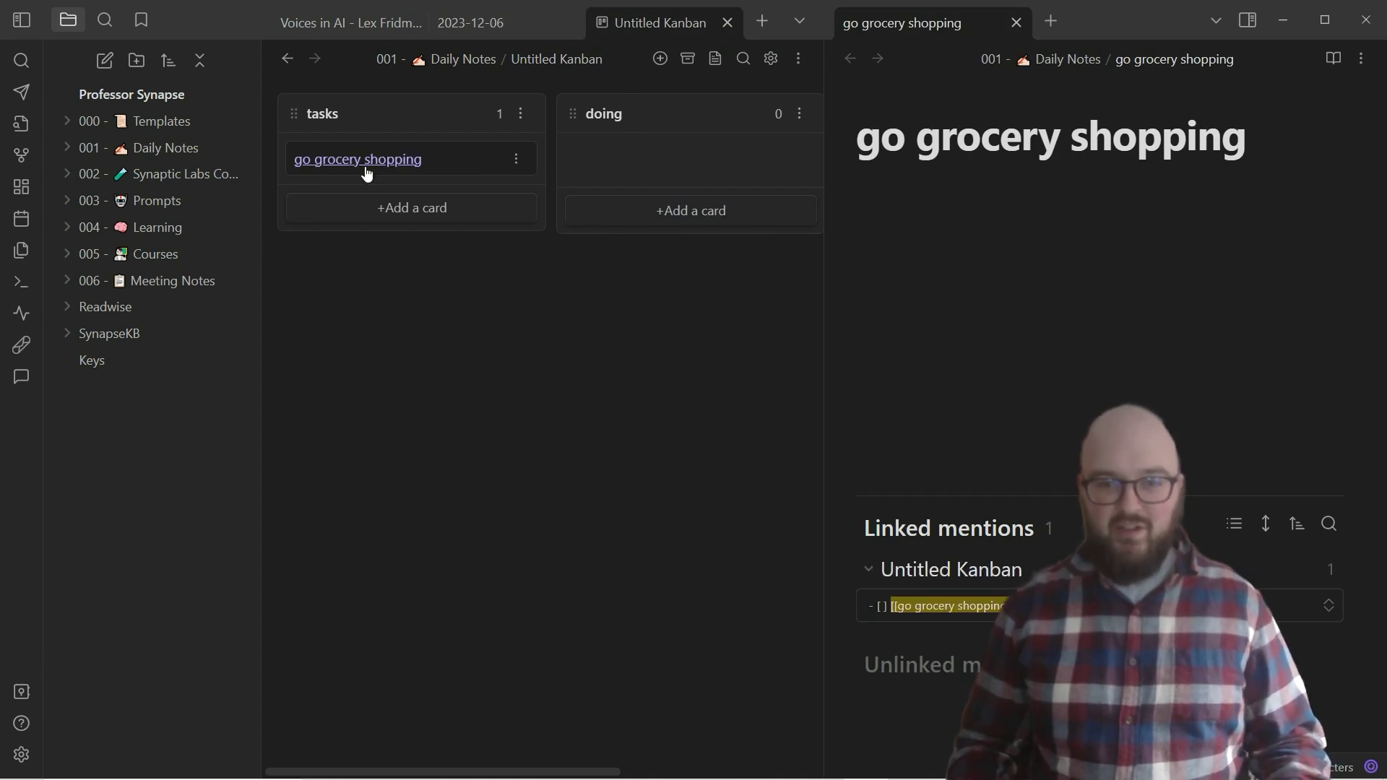
pyautogui.click(1146, 289)
pyautogui.write('sfdijvsadussidcuWADIOUCBN')
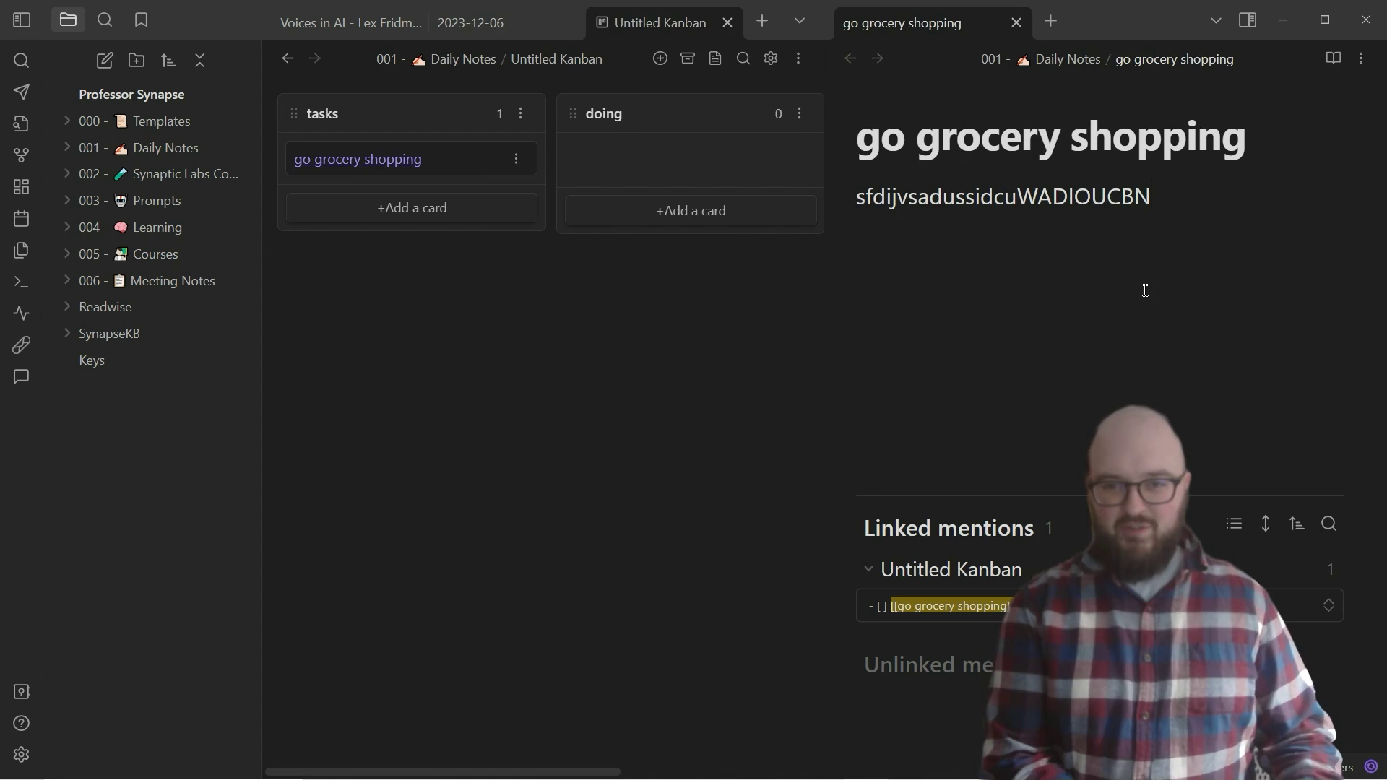
pyautogui.press('BackSpace')
pyautogui.press('BackSpace')
pyautogui.press('BackSpace')
pyautogui.press('BackSpace')
pyautogui.press('BackSpace')
pyautogui.press('BackSpace')
pyautogui.press('BackSpace')
pyautogui.press('BackSpace')
pyautogui.press('BackSpace')
pyautogui.press('BackSpace')
pyautogui.press('BackSpace')
pyautogui.press('BackSpace')
pyautogui.press('BackSpace')
pyautogui.press('BackSpace')
pyautogui.press('BackSpace')
pyautogui.press('BackSpace')
pyautogui.press('BackSpace')
pyautogui.press('BackSpace')
pyautogui.press('BackSpace')
pyautogui.press('BackSpace')
pyautogui.write('E')
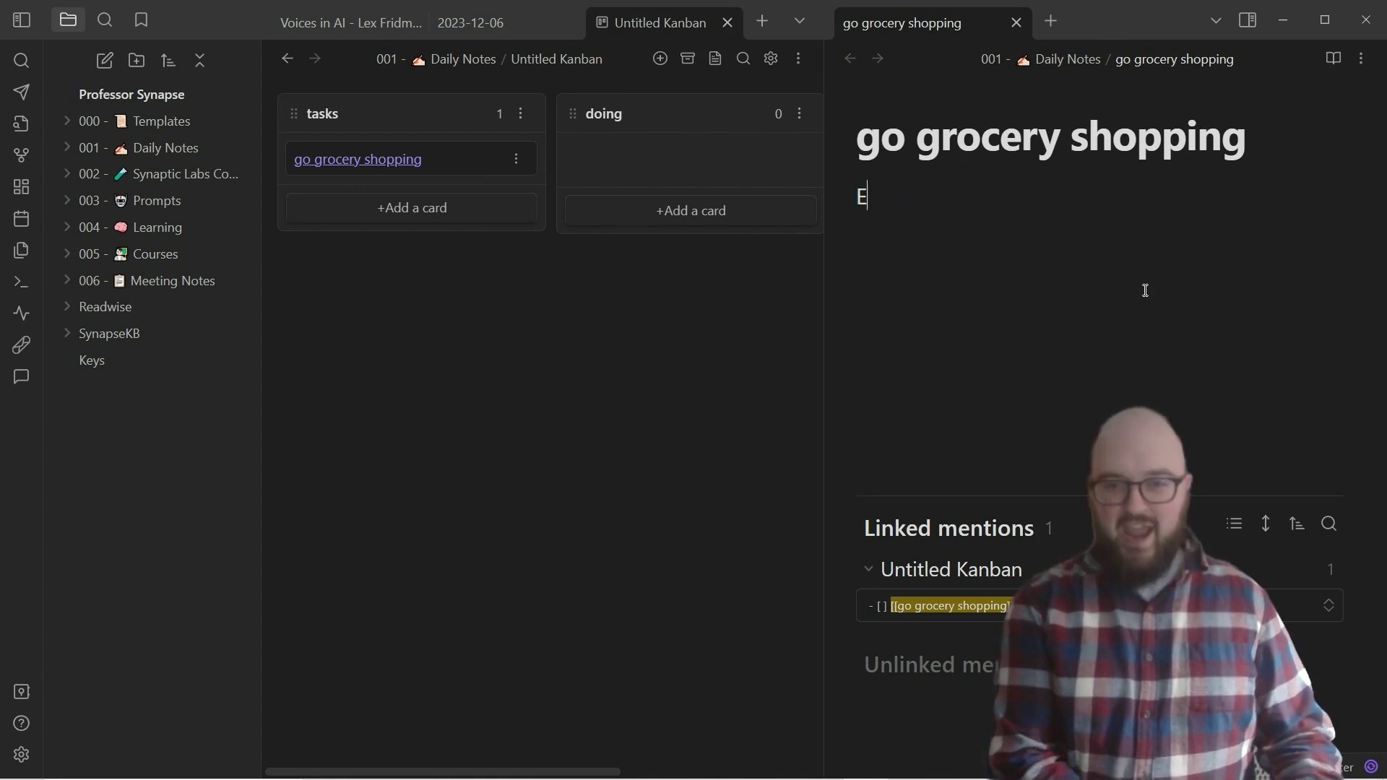
pyautogui.write('GGS CHEE')
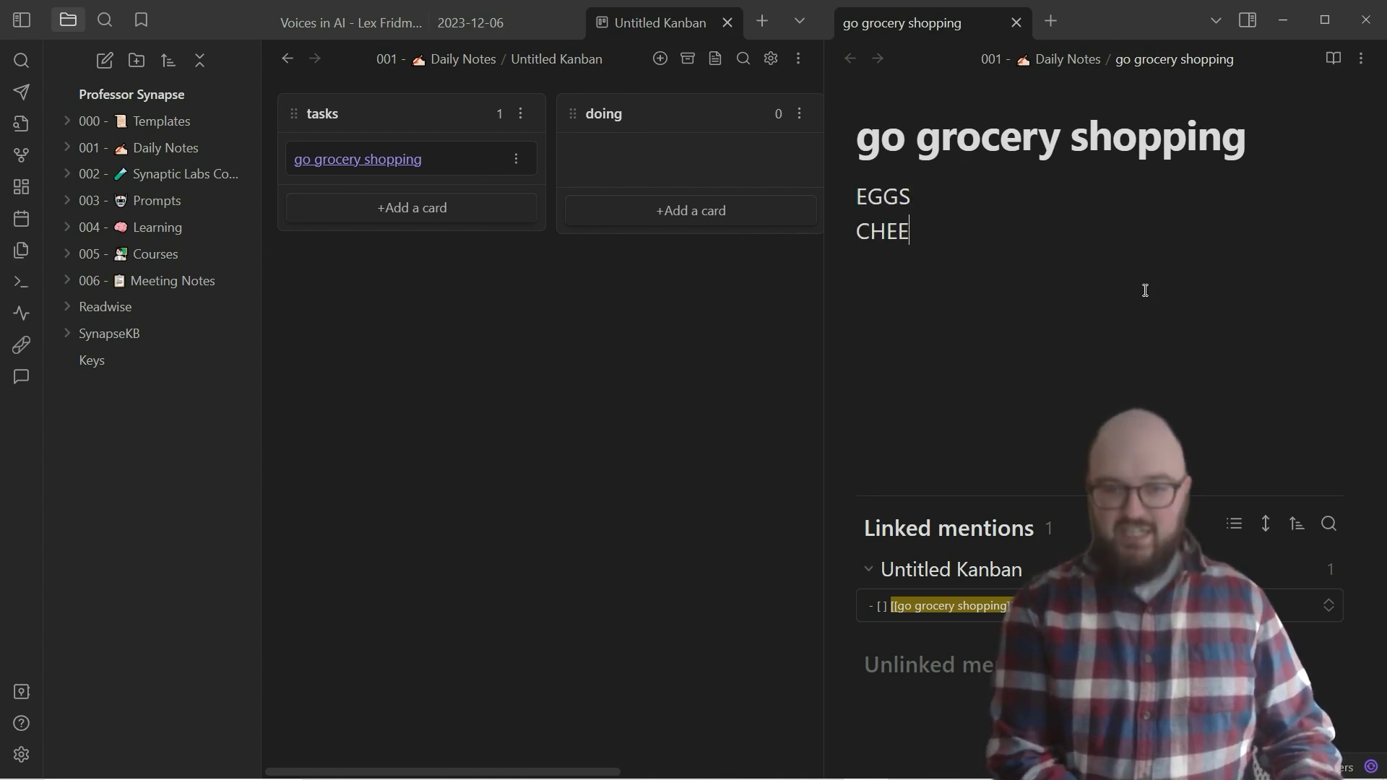
pyautogui.write('SE B')
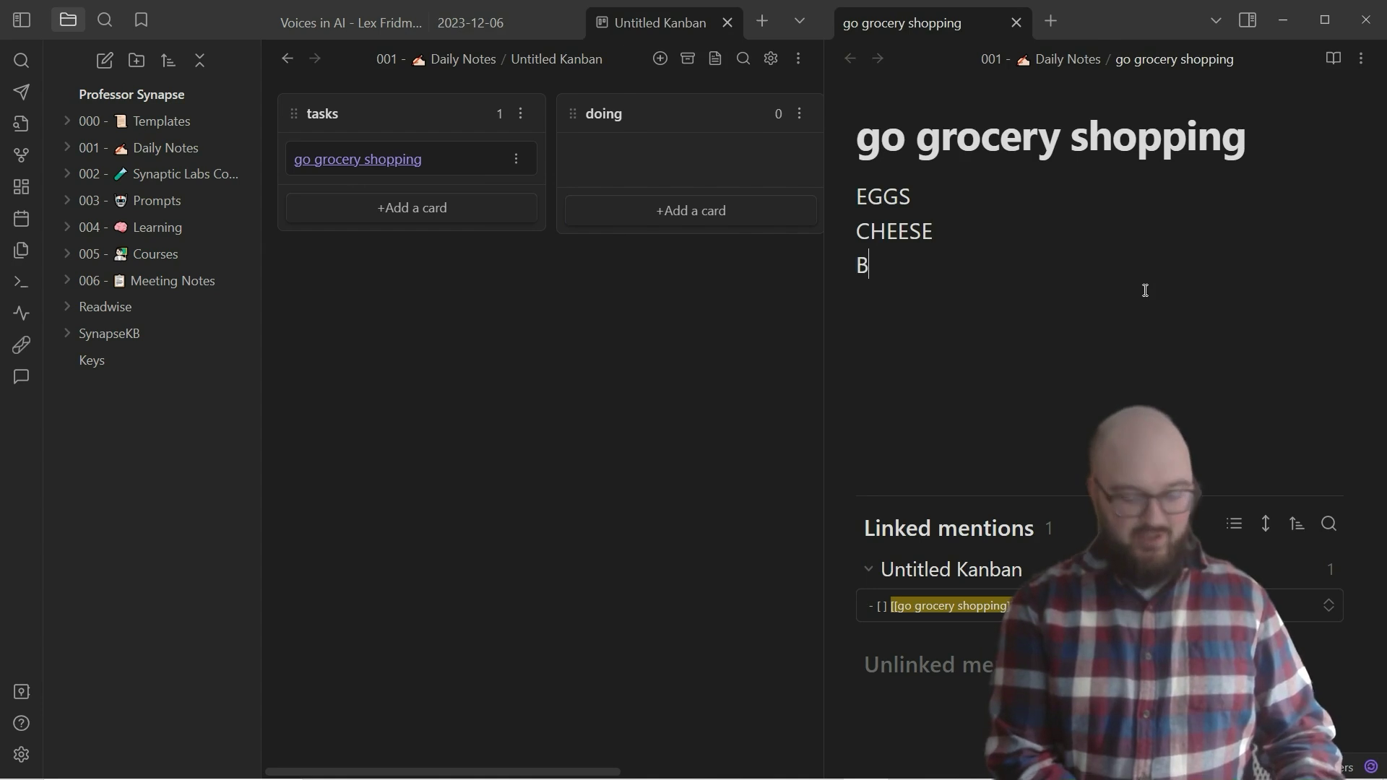
pyautogui.write('AGELS ')
pyautogui.write('BACON')
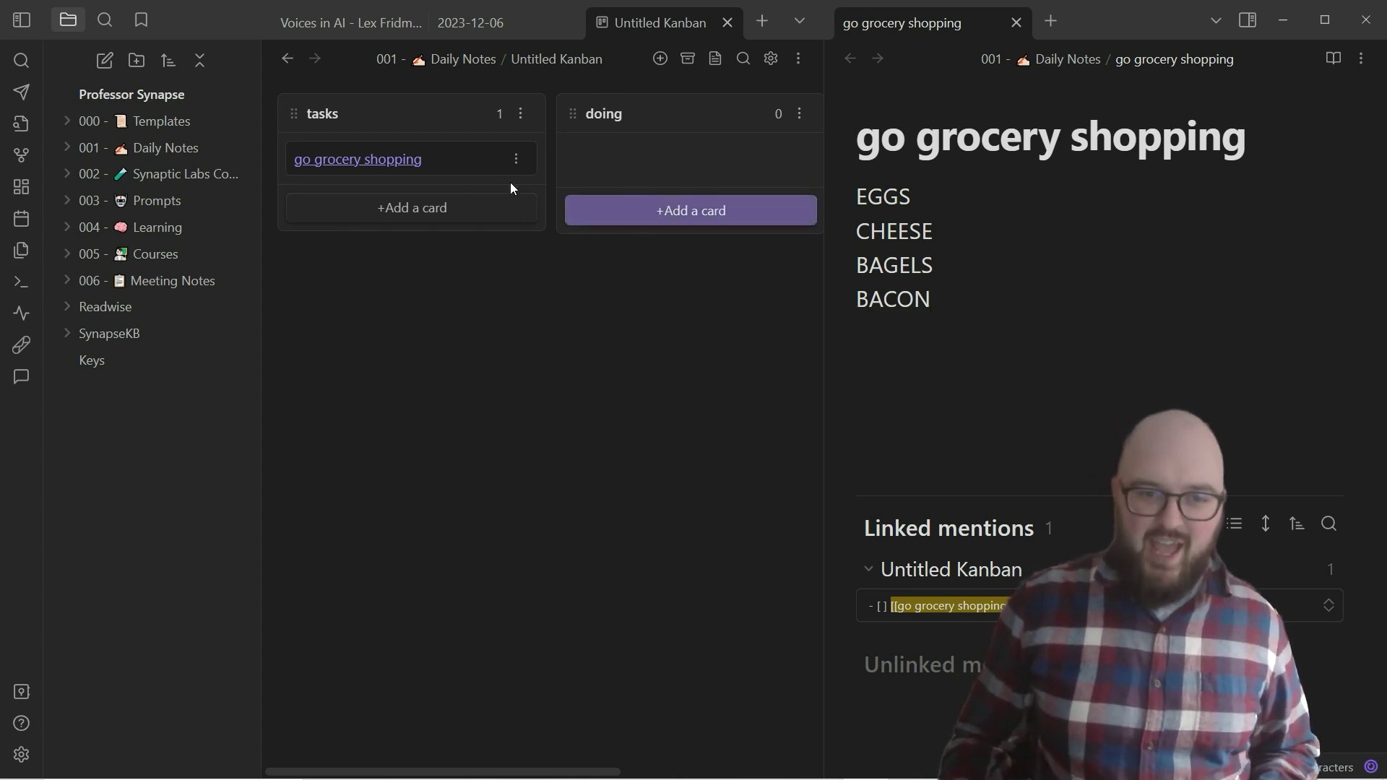
pyautogui.moveTo(480, 158); pyautogui.dragTo(951, 25)
pyautogui.click(1017, 23)
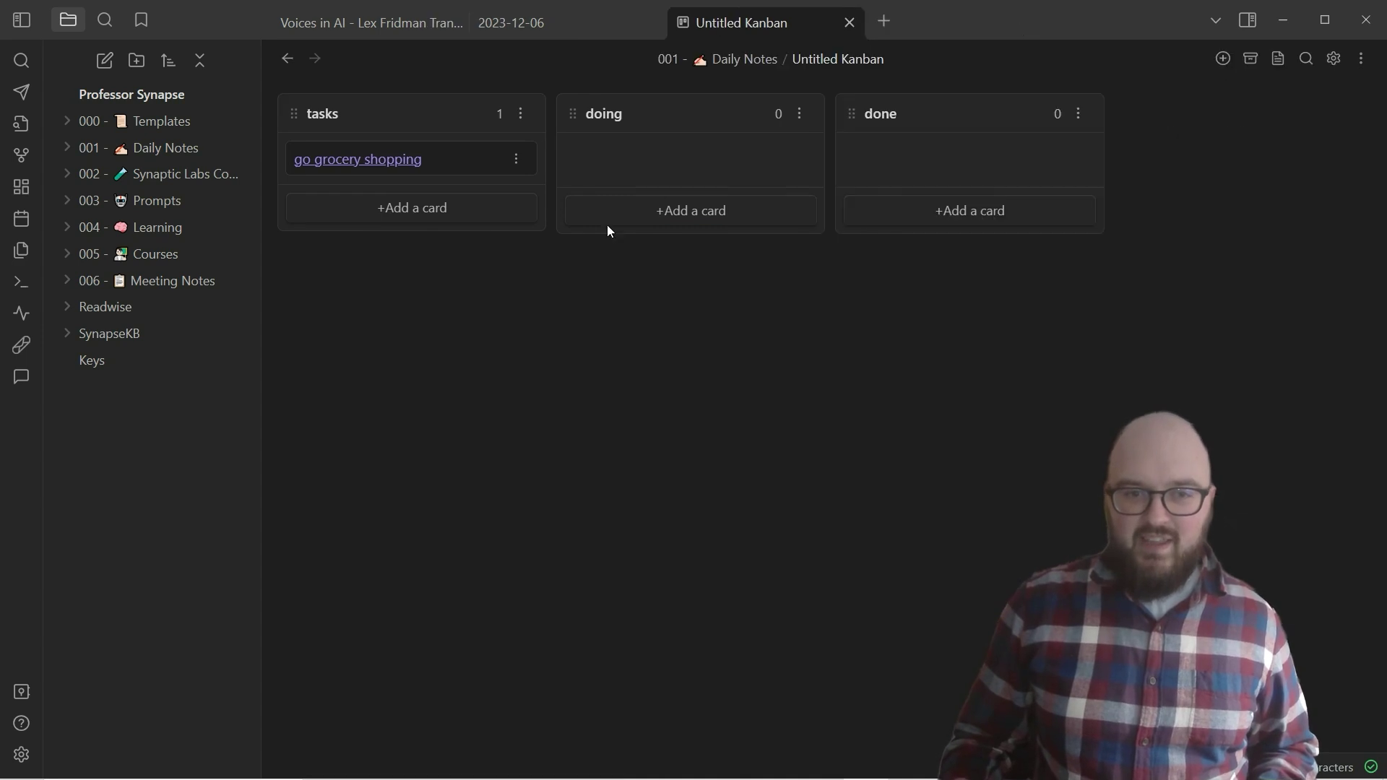
# - Delete the grocery card and add an 'LLMS' card to the tasks list
pyautogui.click(514, 160)
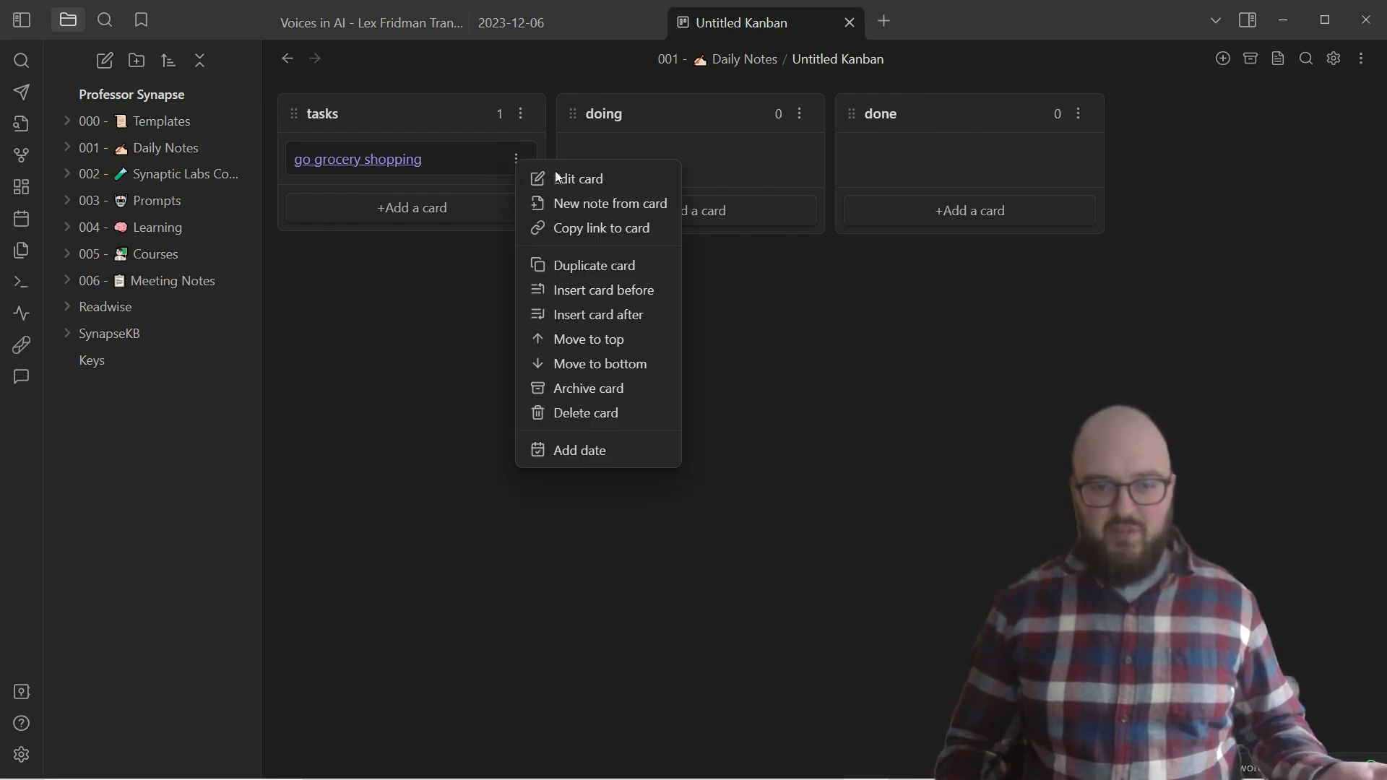
pyautogui.click(578, 415)
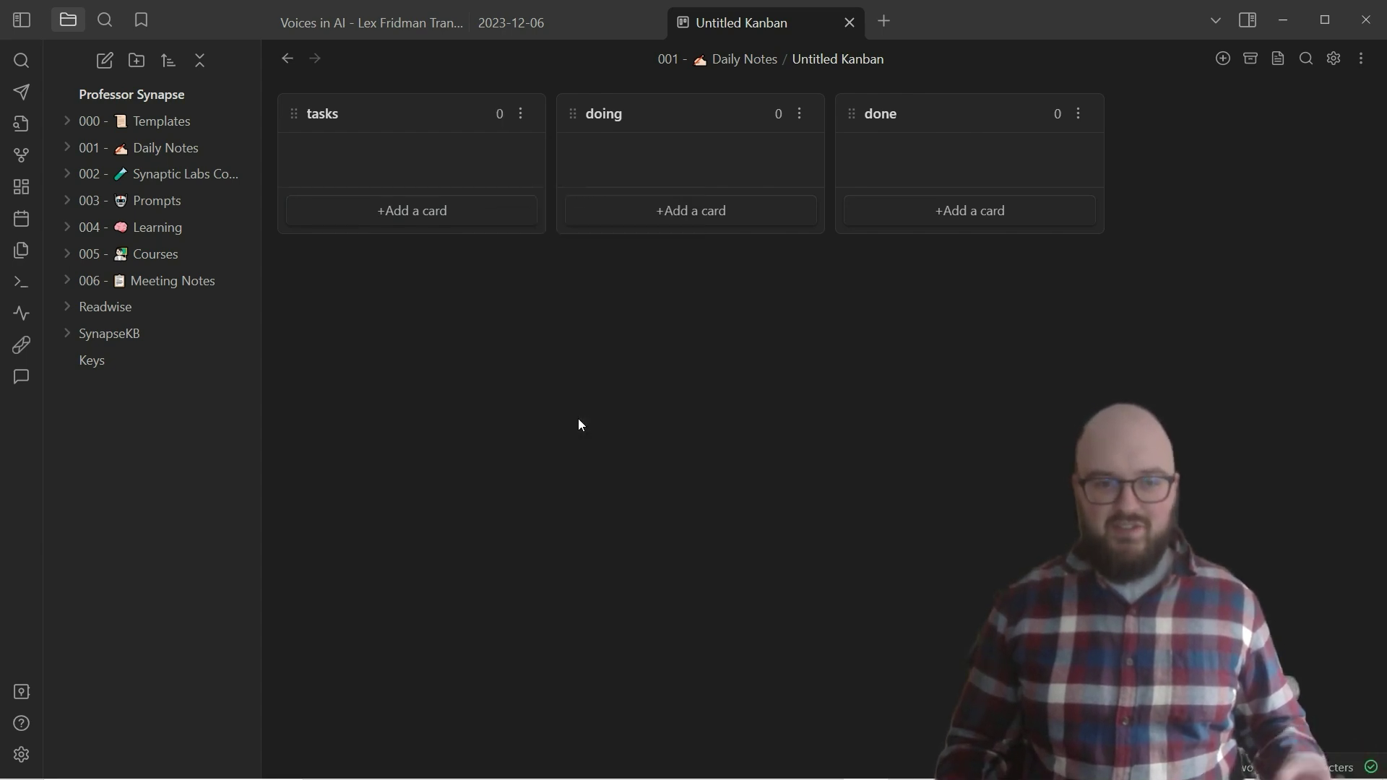
pyautogui.click(383, 211)
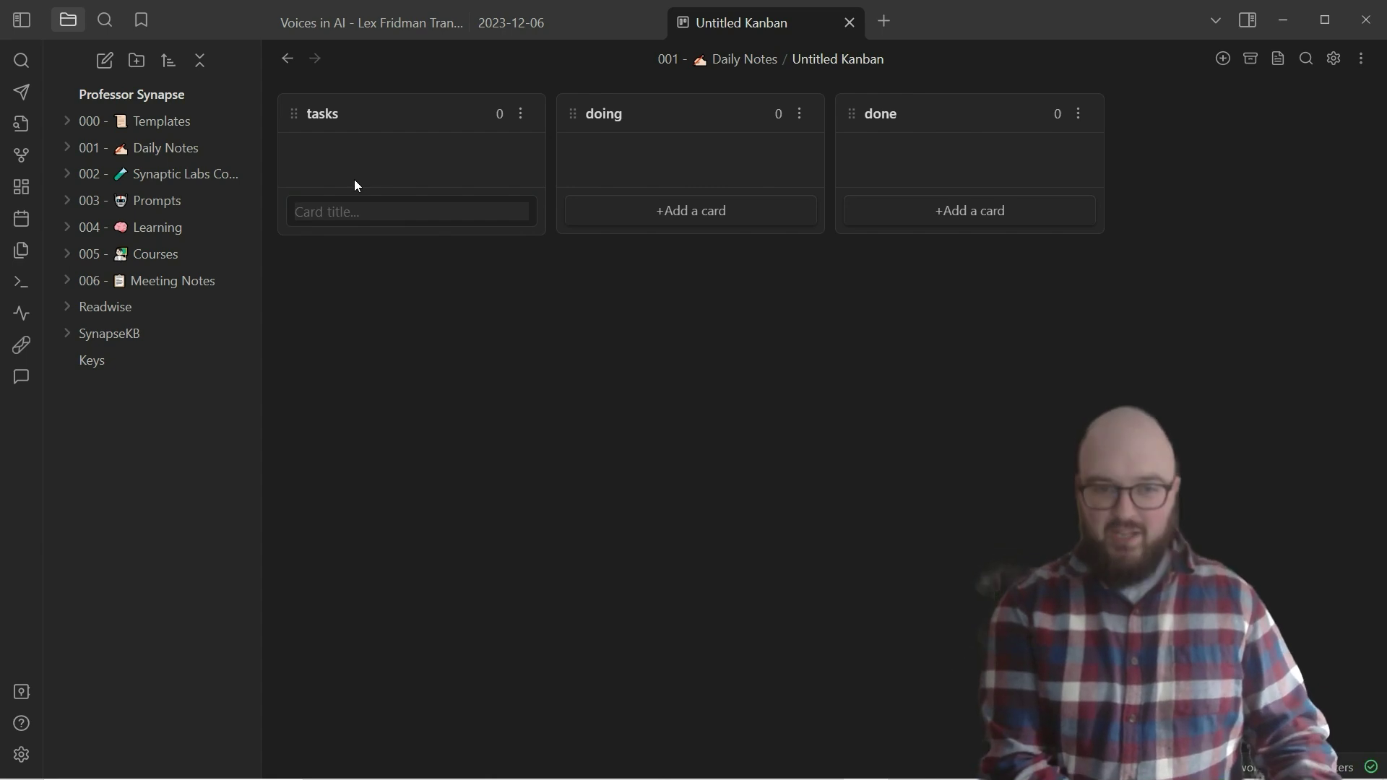
pyautogui.write('LLMS')
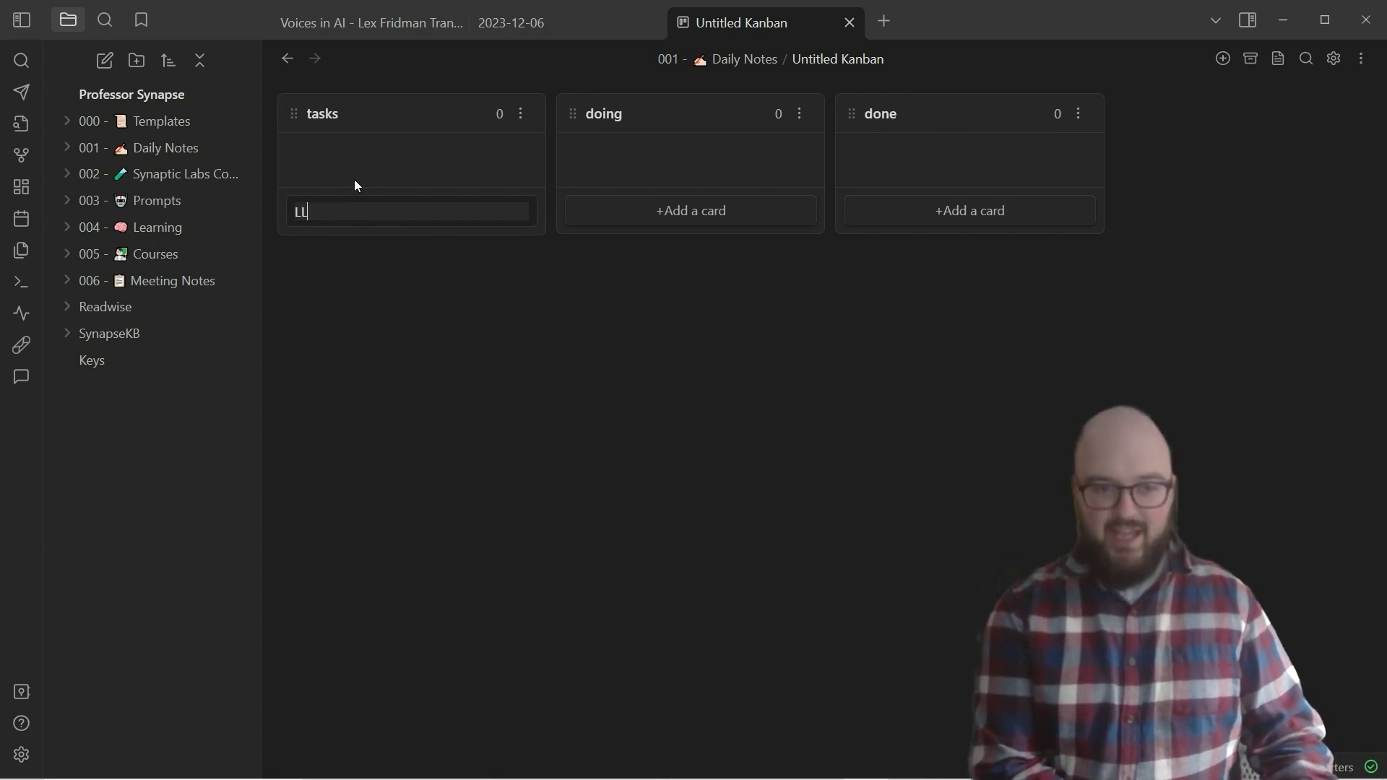
pyautogui.press('Return')
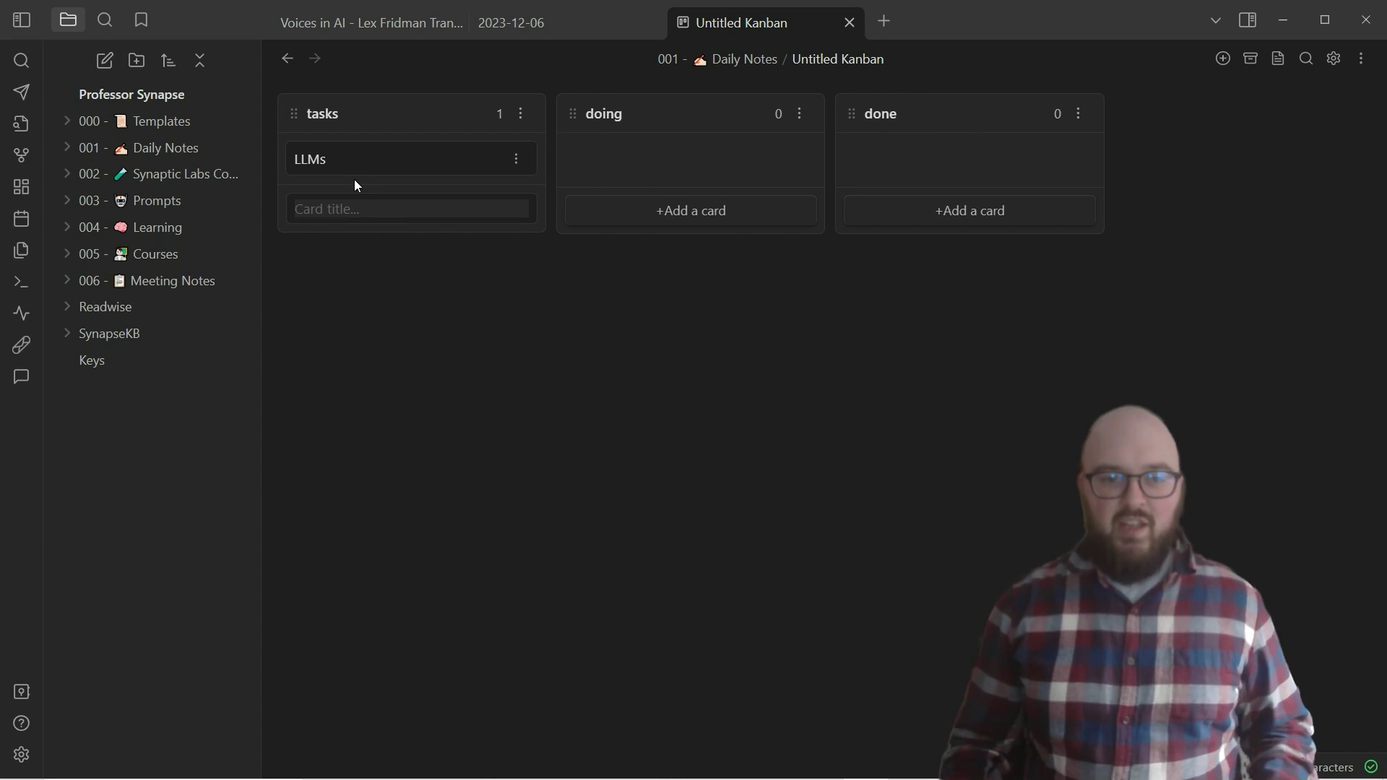
# - Create a linked note from the LLMs card containing 'blog about LLM'
pyautogui.click(518, 162)
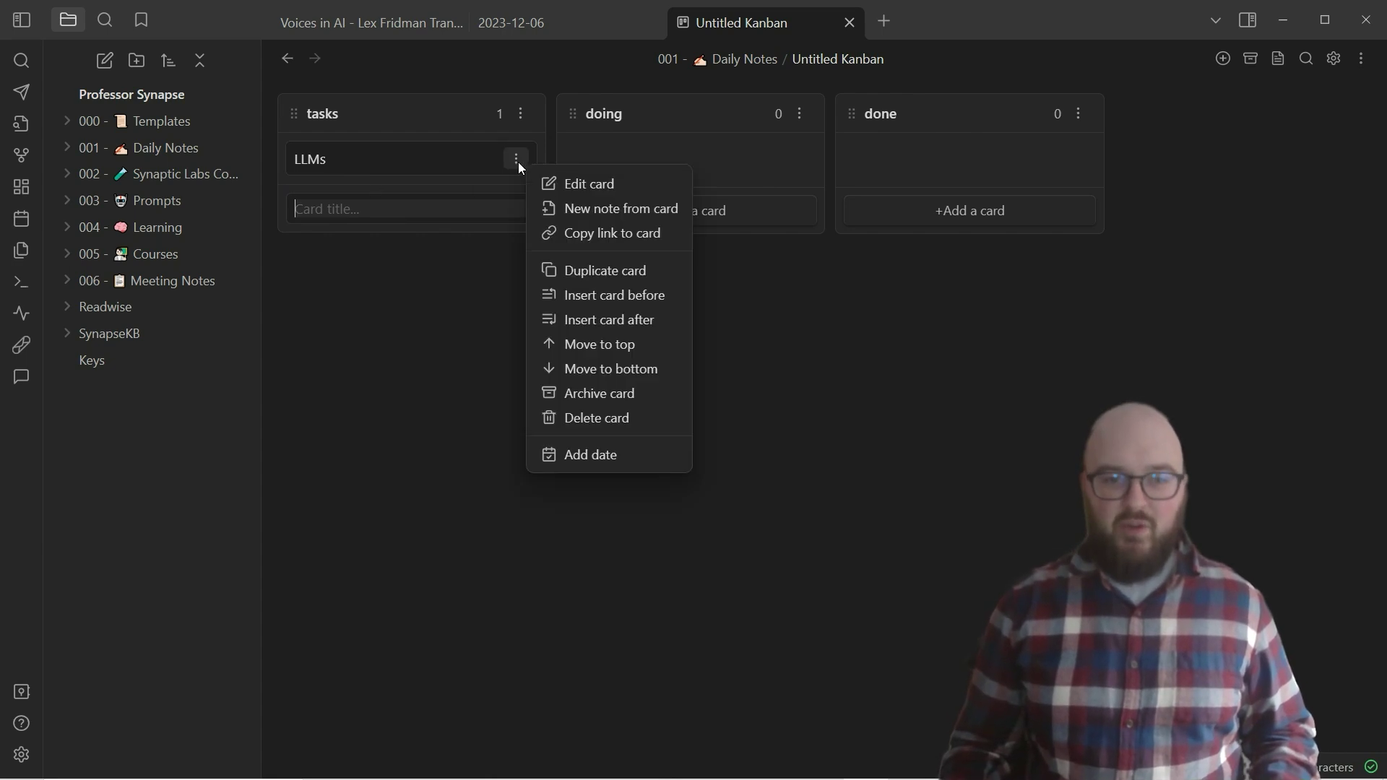
pyautogui.click(637, 211)
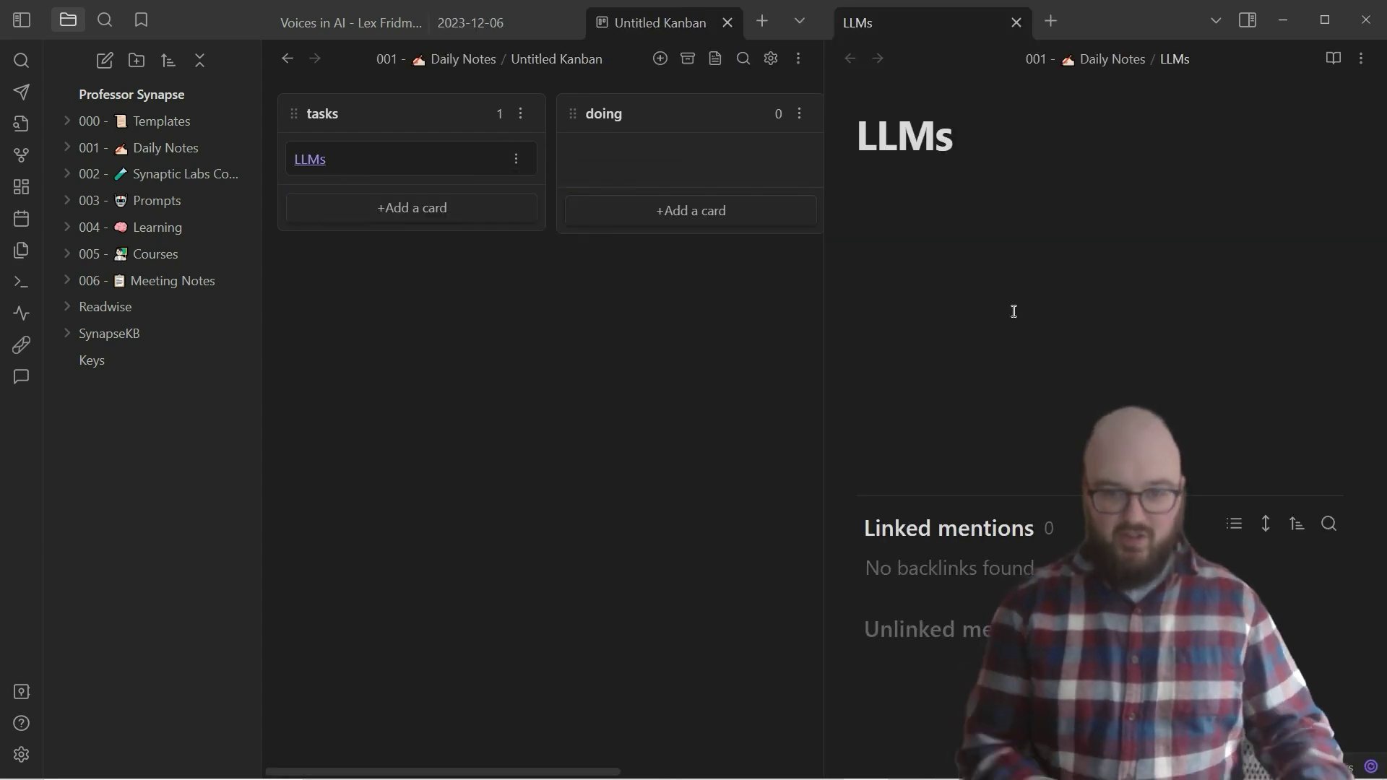
pyautogui.write('blog about LLMs')
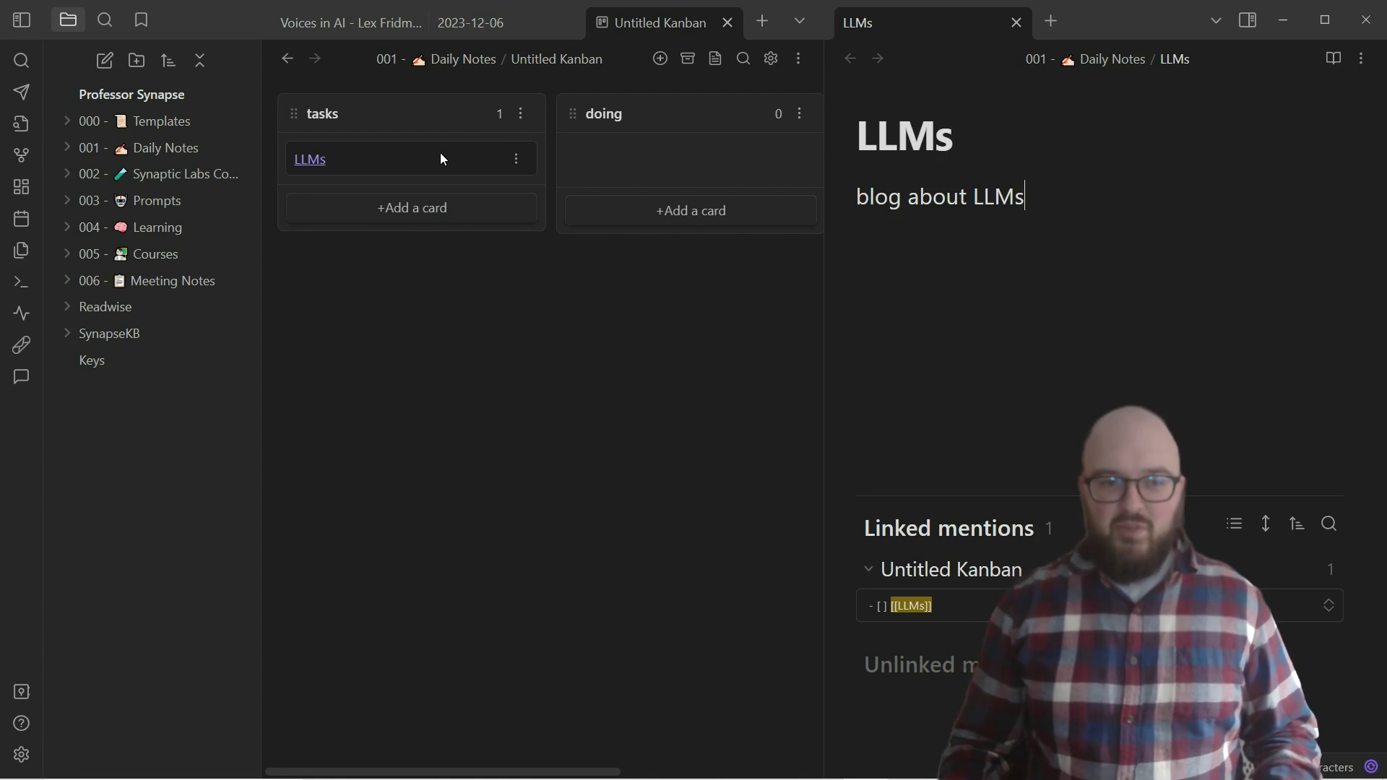
# - Append the #blog tag to the LLMs card and close the LLMs note pane
pyautogui.click(521, 160)
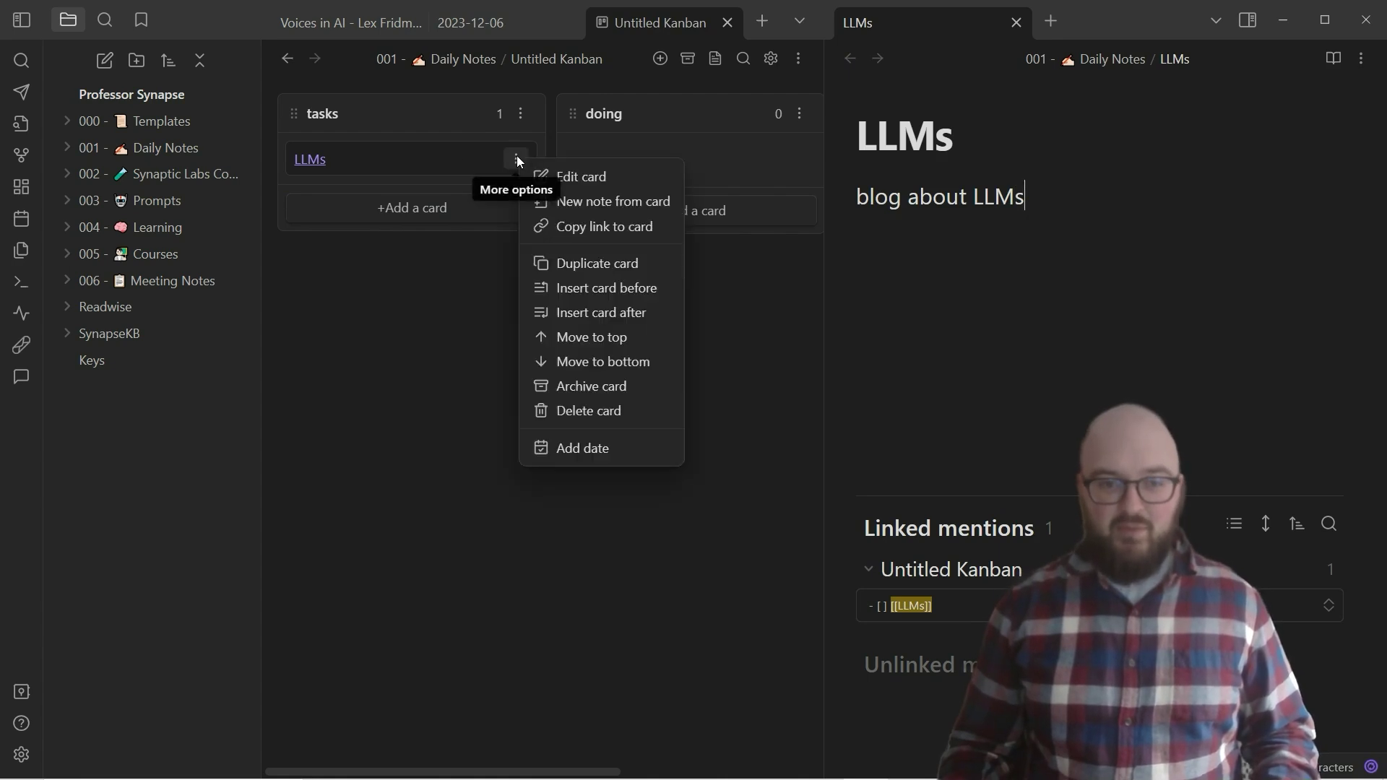
pyautogui.click(621, 176)
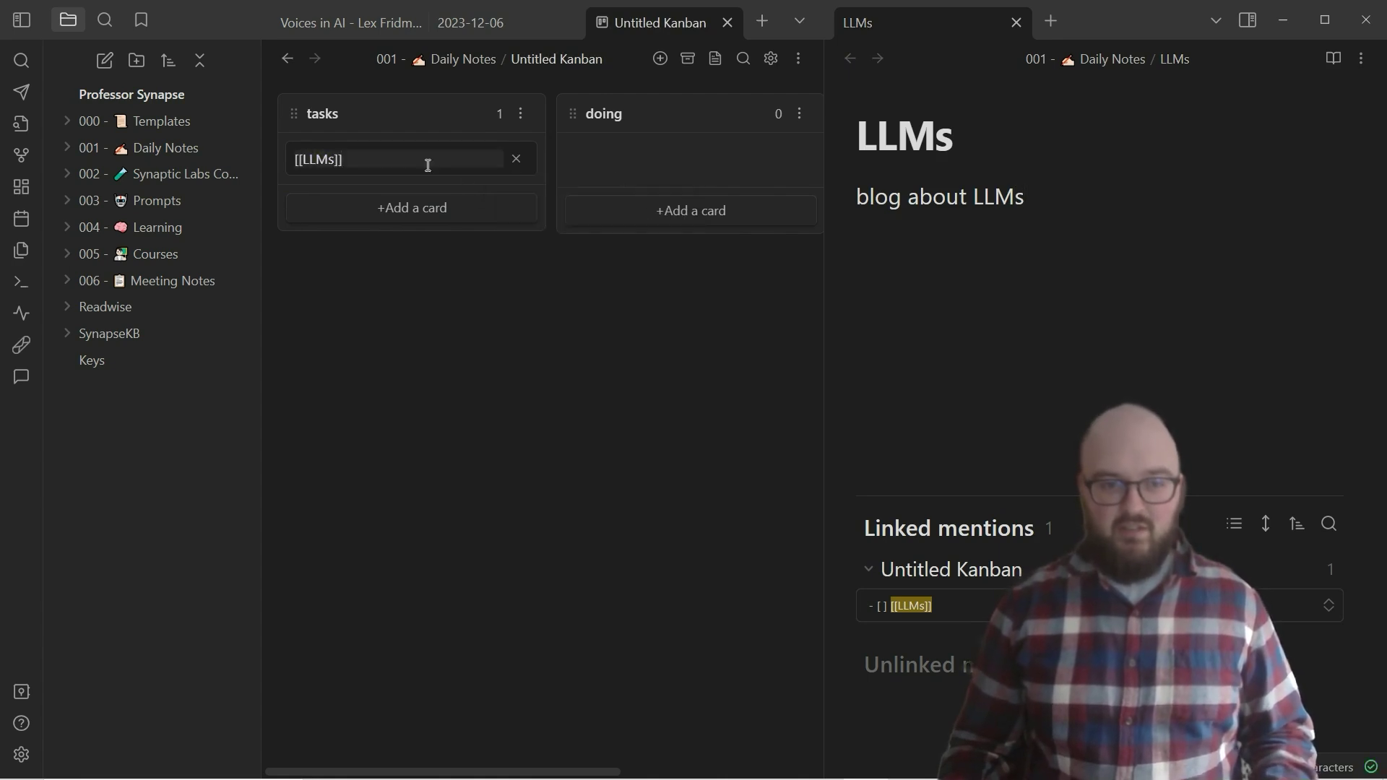
pyautogui.write('#blog')
pyautogui.press('Escape')
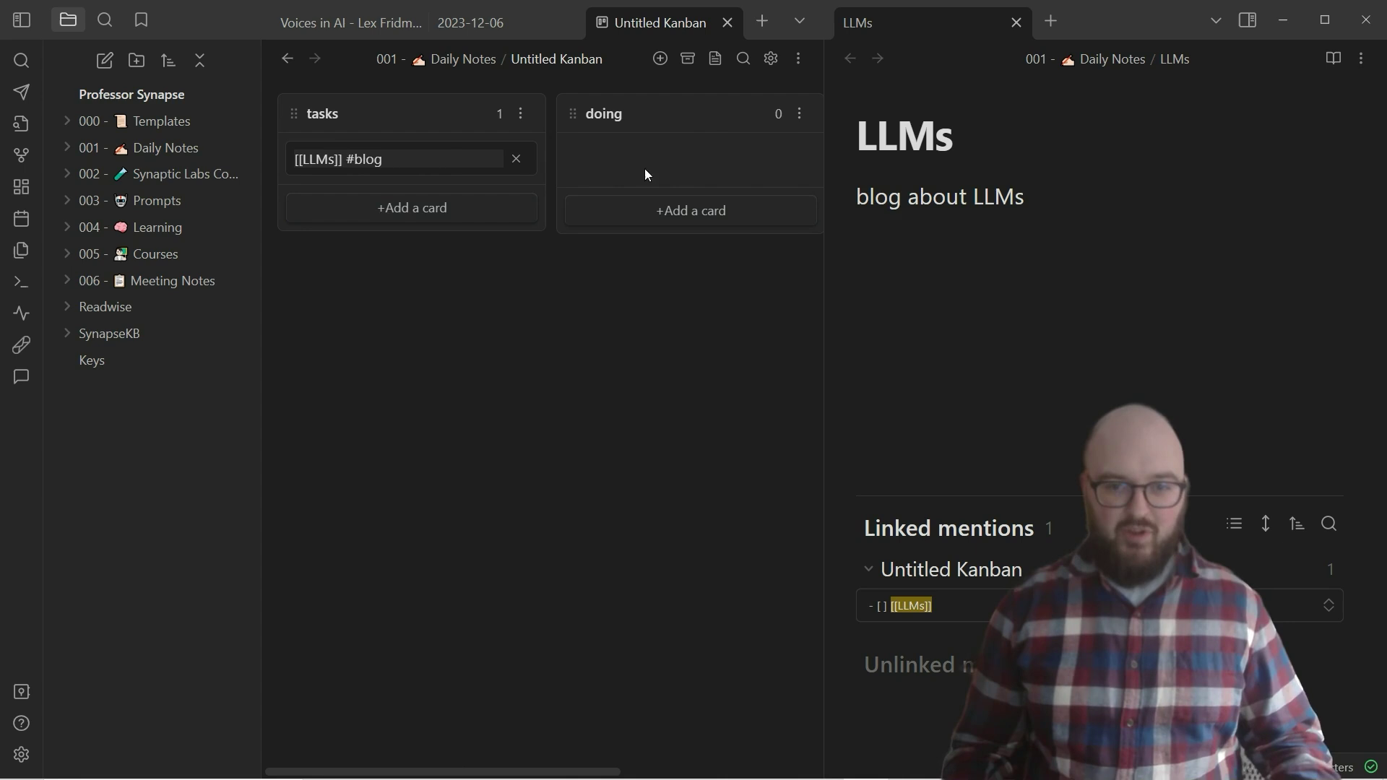
pyautogui.click(1115, 273)
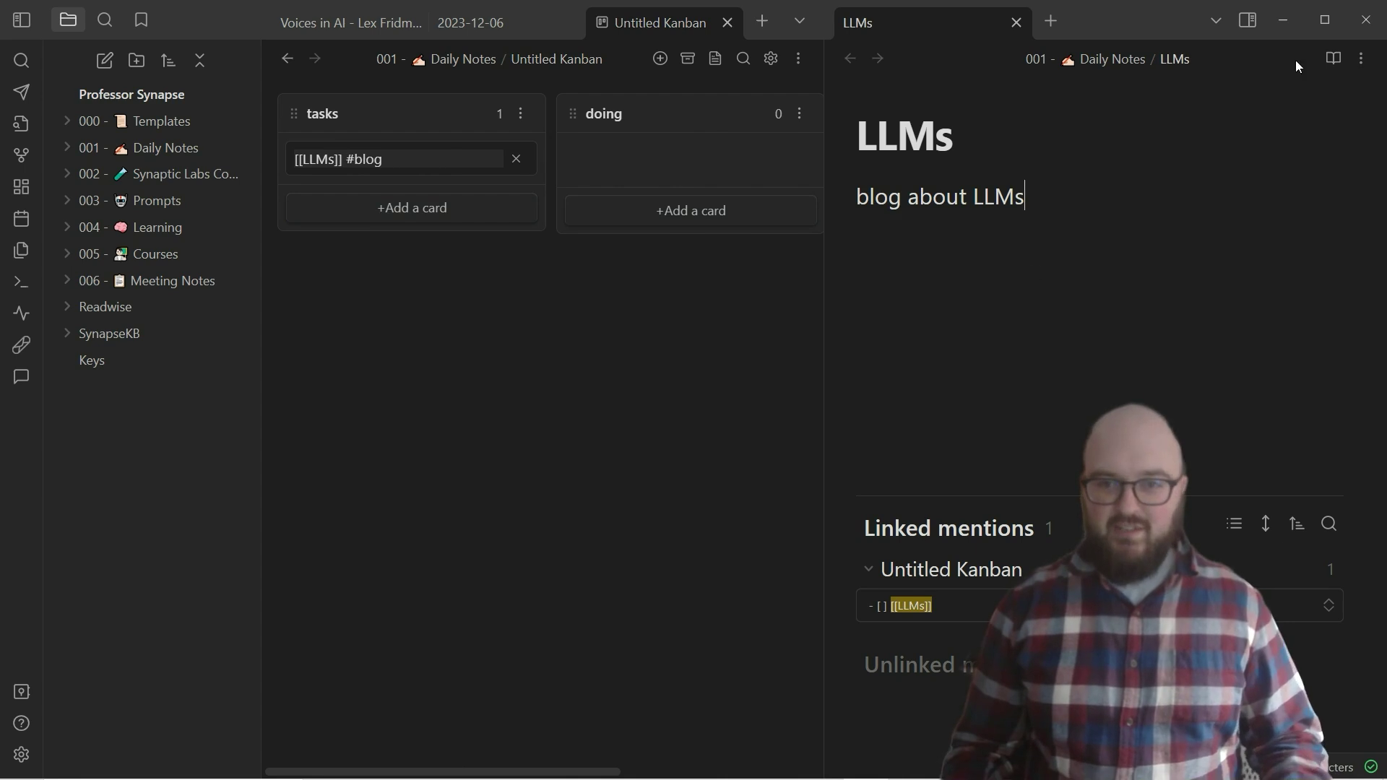
pyautogui.click(1016, 22)
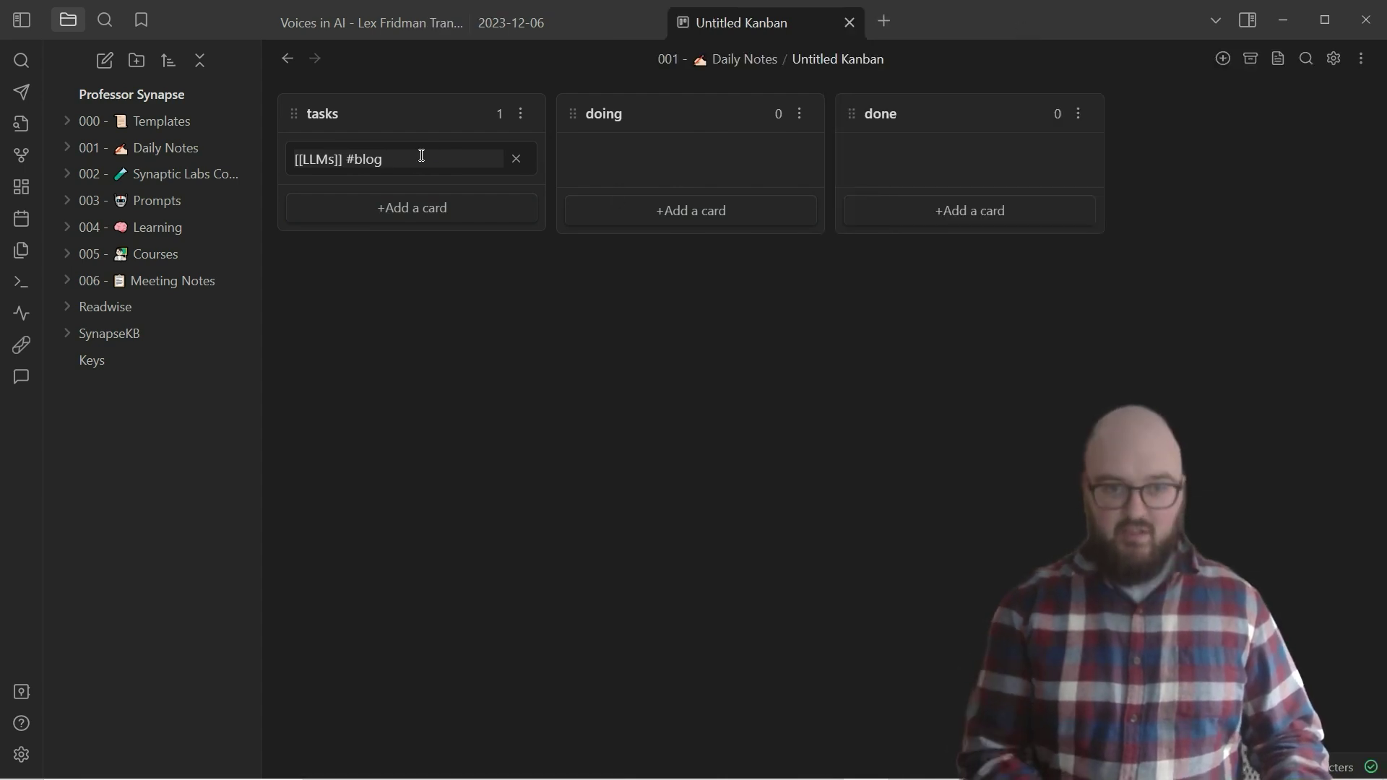
pyautogui.press('Return')
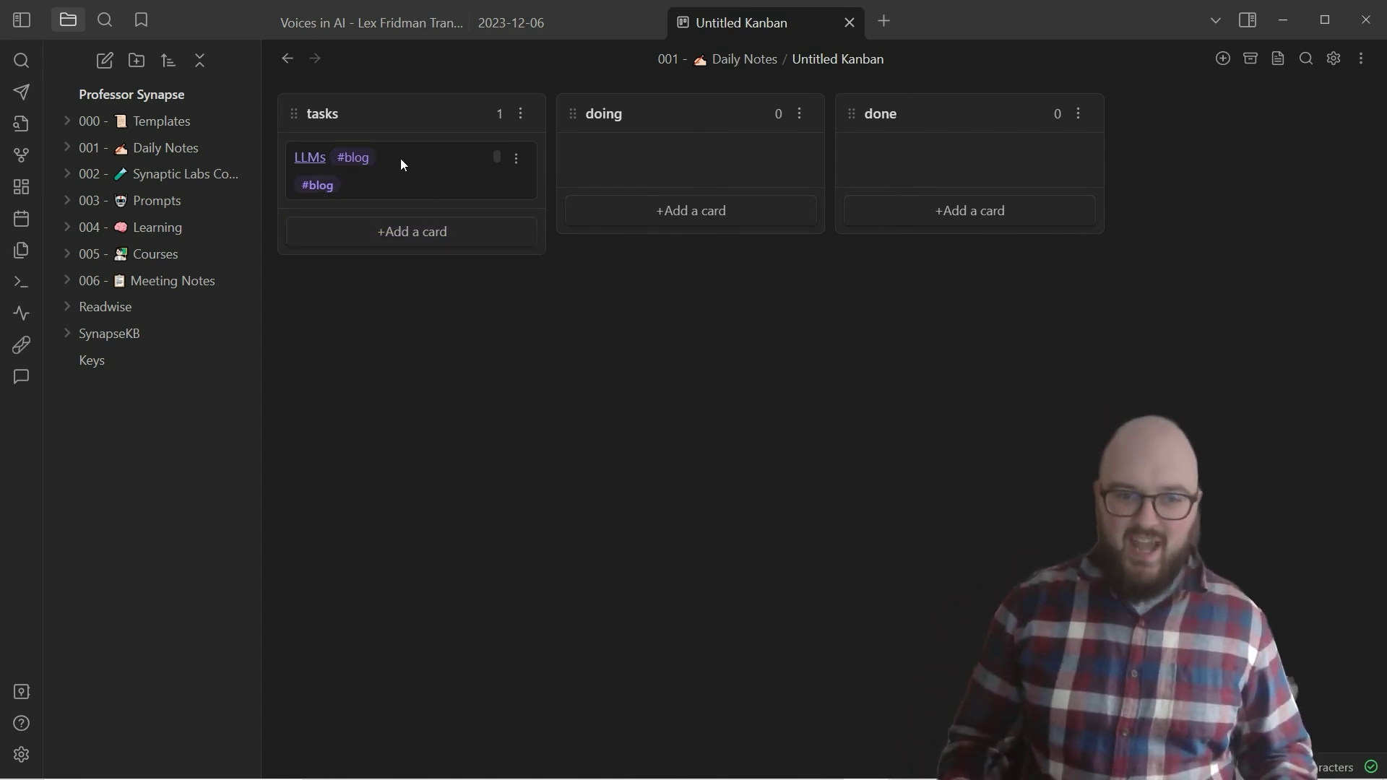
pyautogui.moveTo(400, 159)
pyautogui.mouseDown()
pyautogui.moveTo(424, 180)
pyautogui.moveTo(692, 168)
pyautogui.moveTo(666, 179)
pyautogui.moveTo(986, 193)
pyautogui.moveTo(412, 172)
pyautogui.mouseUp()
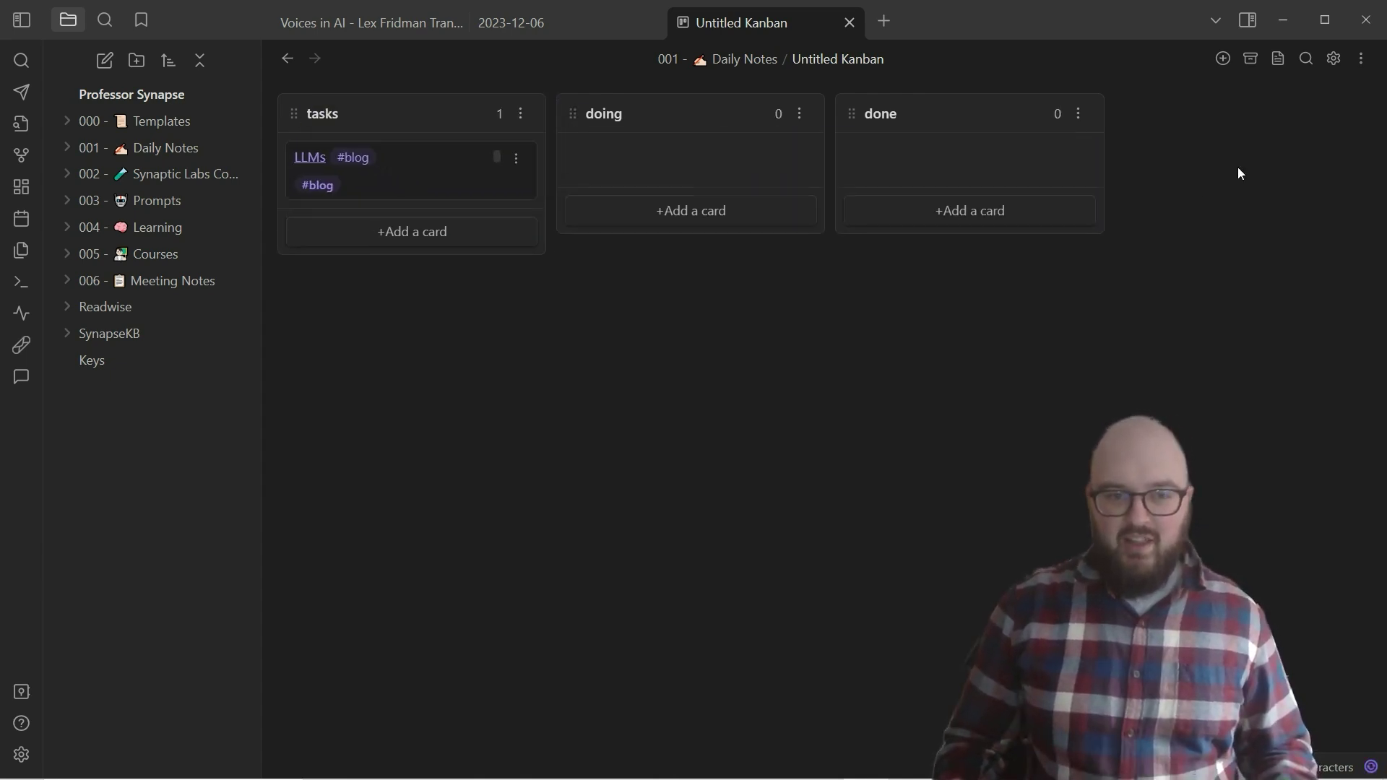
# - Open the Kanban plugin's page under Community plugins in Settings
pyautogui.click(20, 754)
pyautogui.scroll(-5, 306, 586)
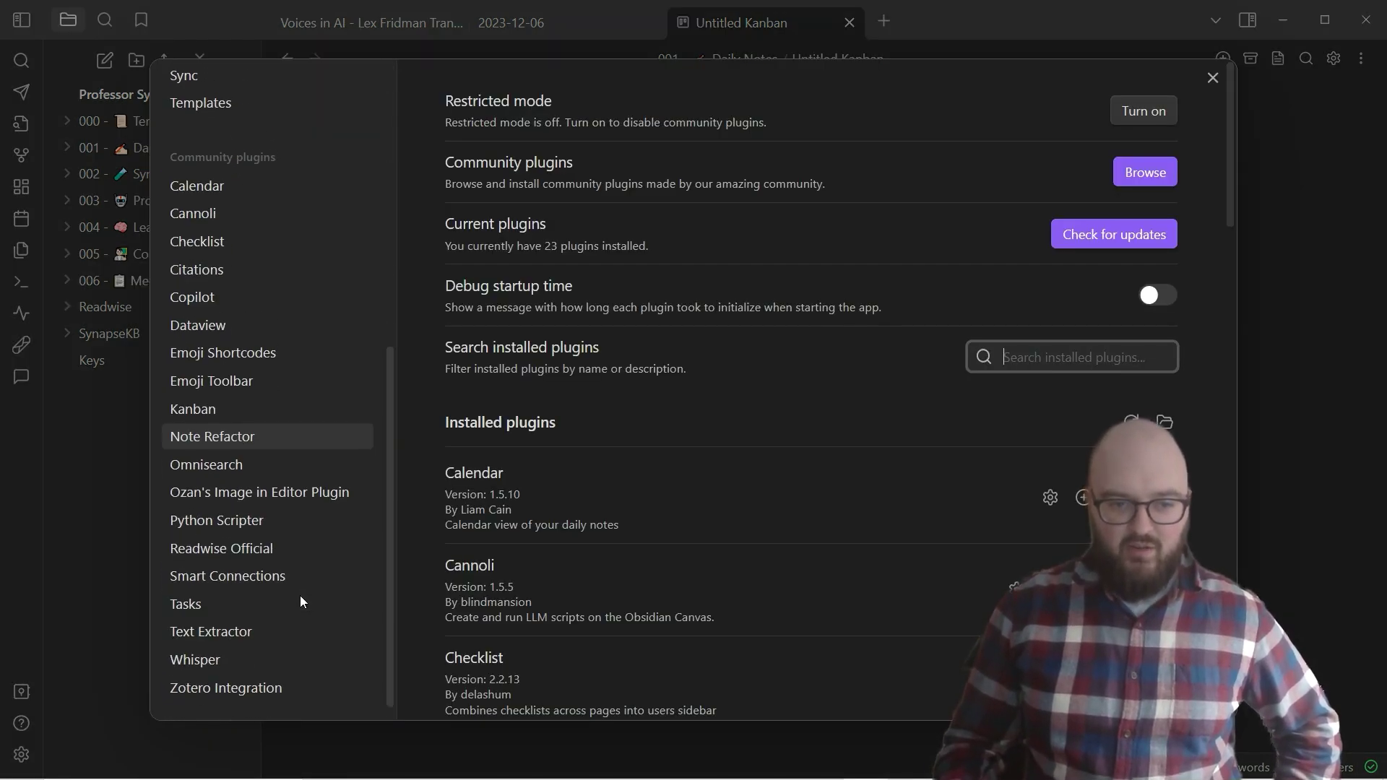
pyautogui.click(203, 396)
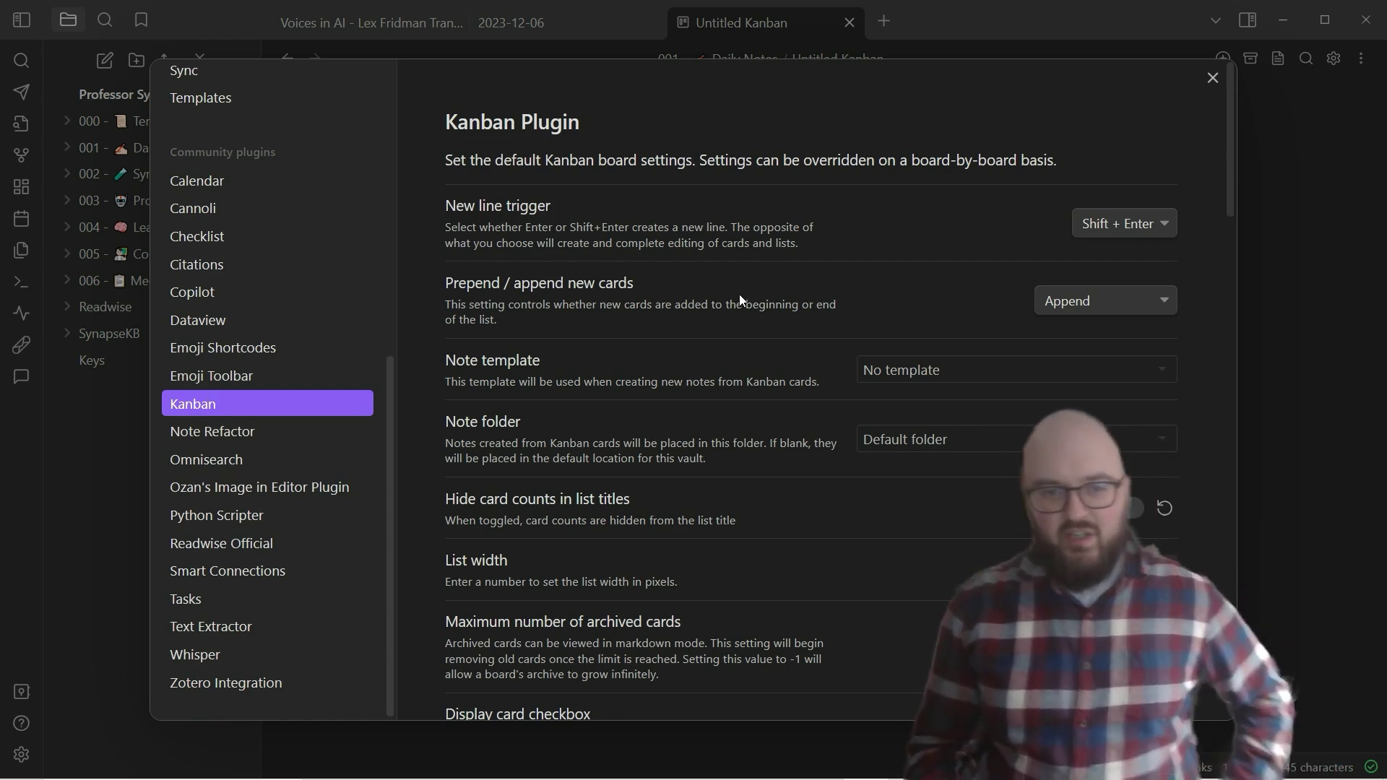
# - Review the Note template and Note folder options, keeping their defaults
pyautogui.scroll(-2, 723, 296)
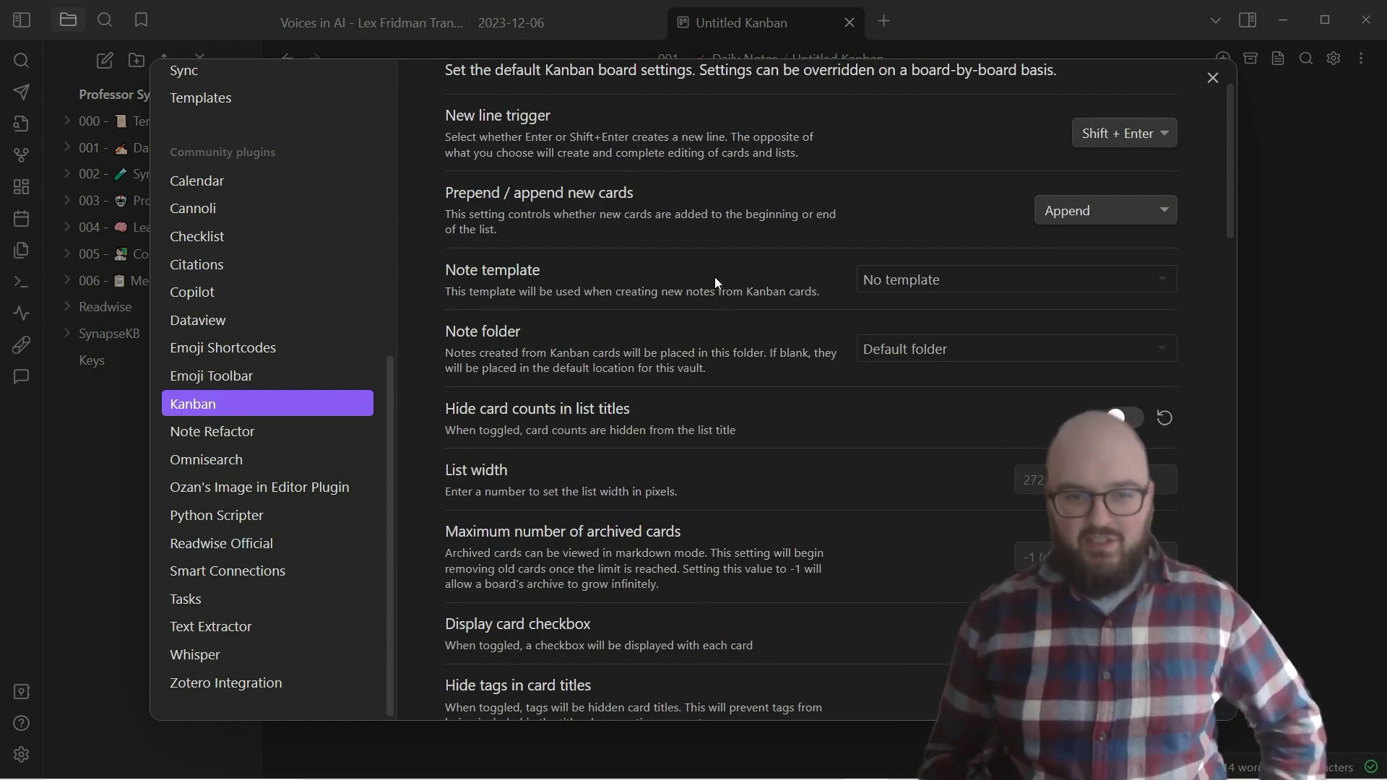
pyautogui.scroll(-2, 698, 261)
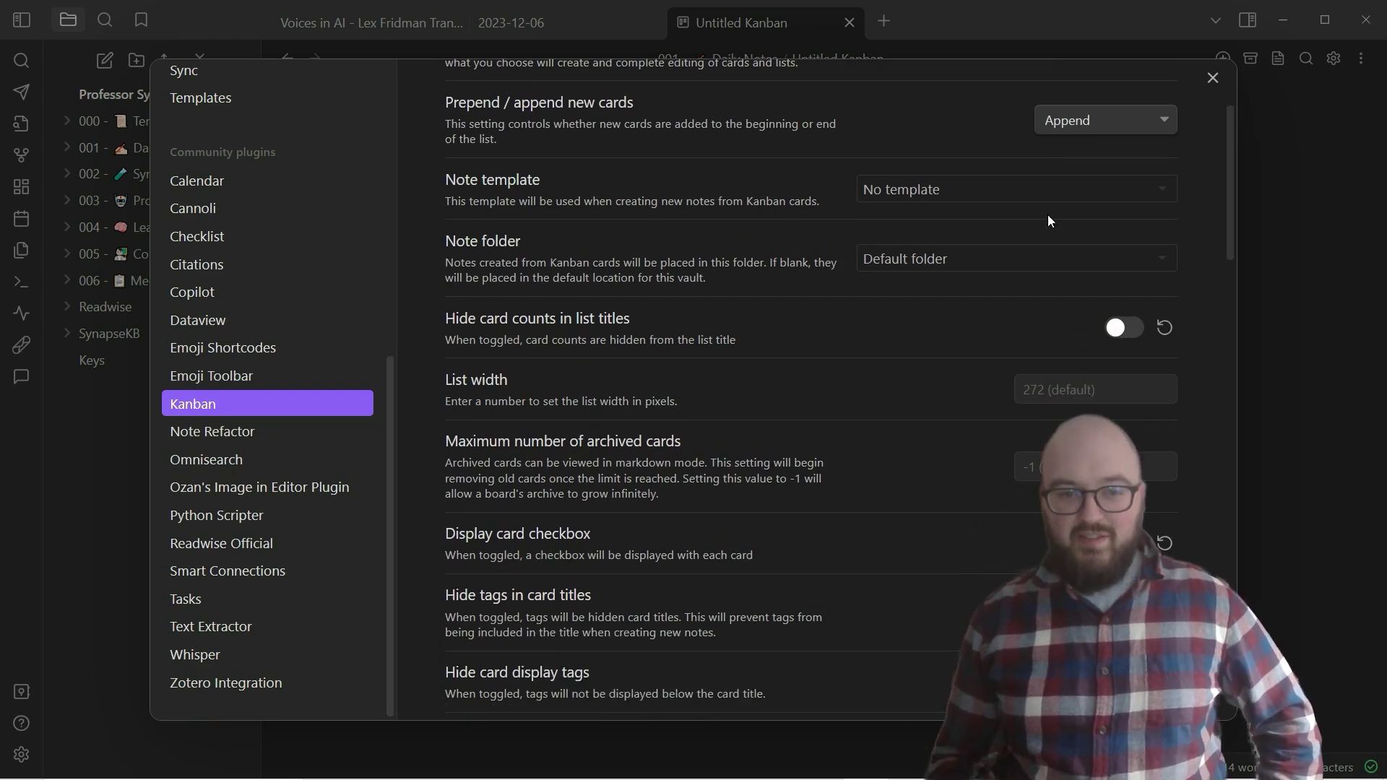
pyautogui.click(1017, 193)
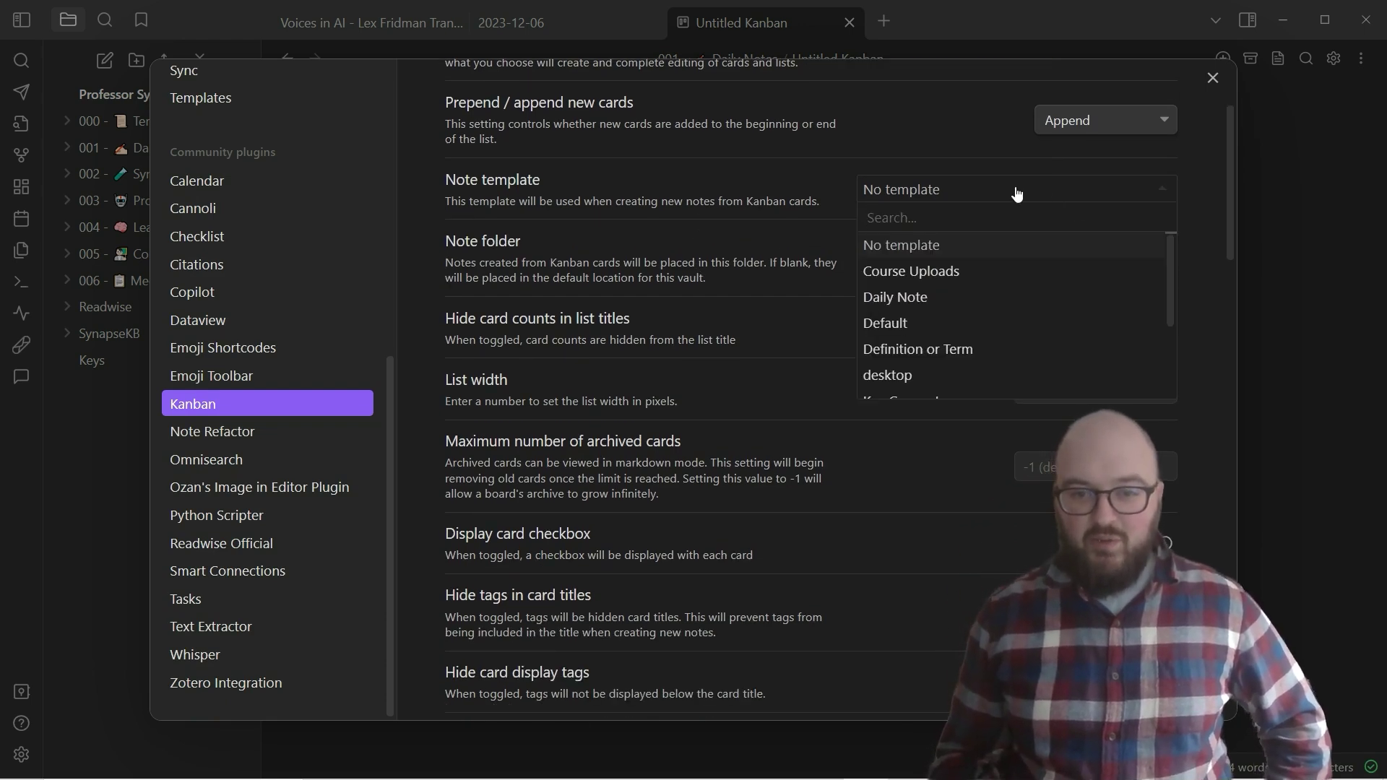
pyautogui.click(1017, 194)
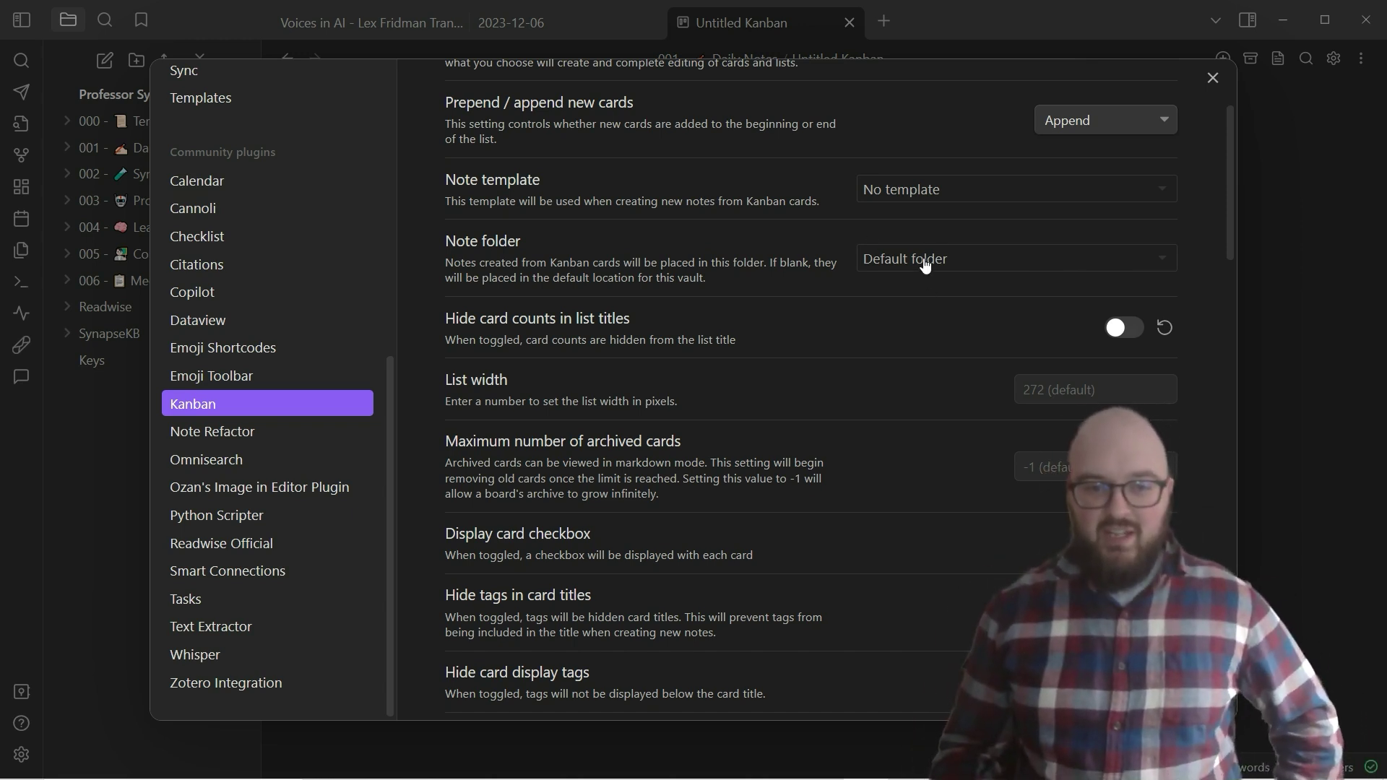
pyautogui.click(989, 277)
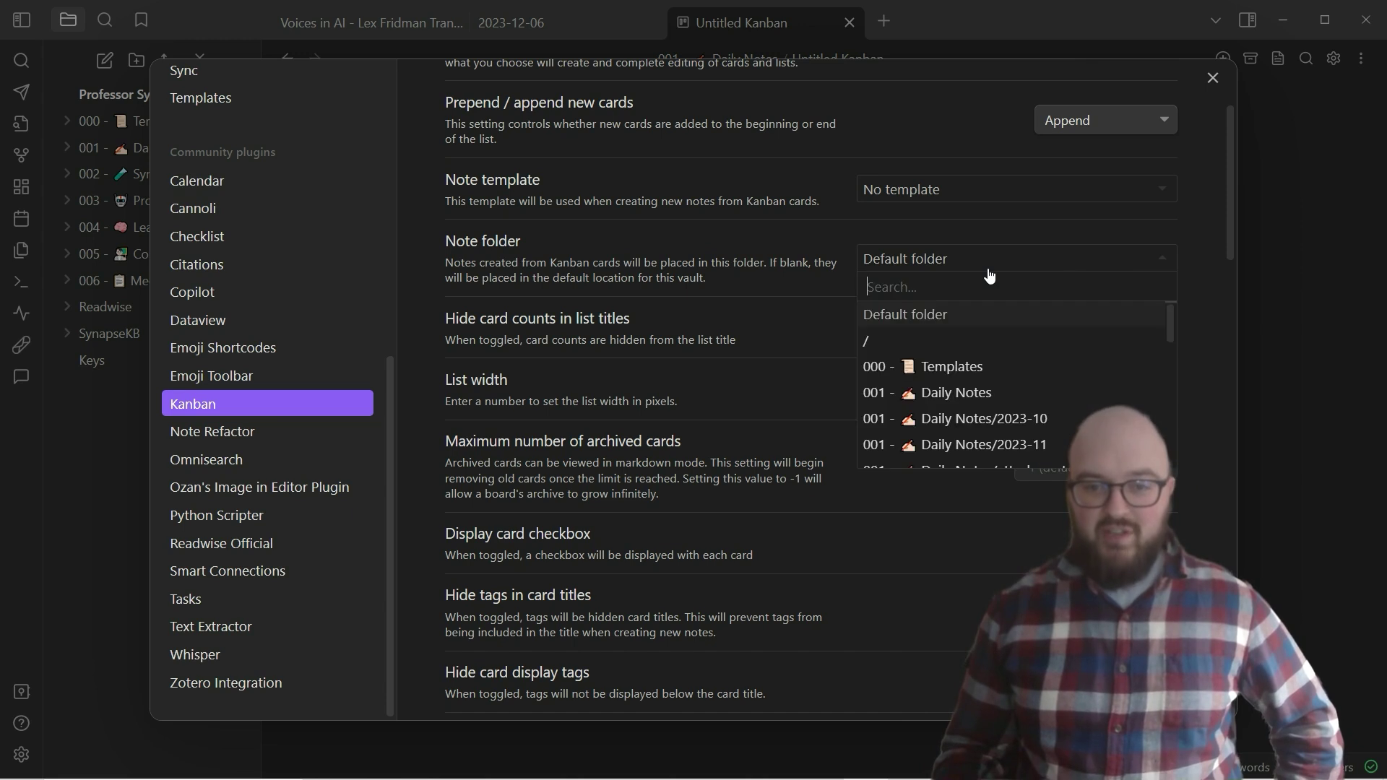
pyautogui.click(961, 279)
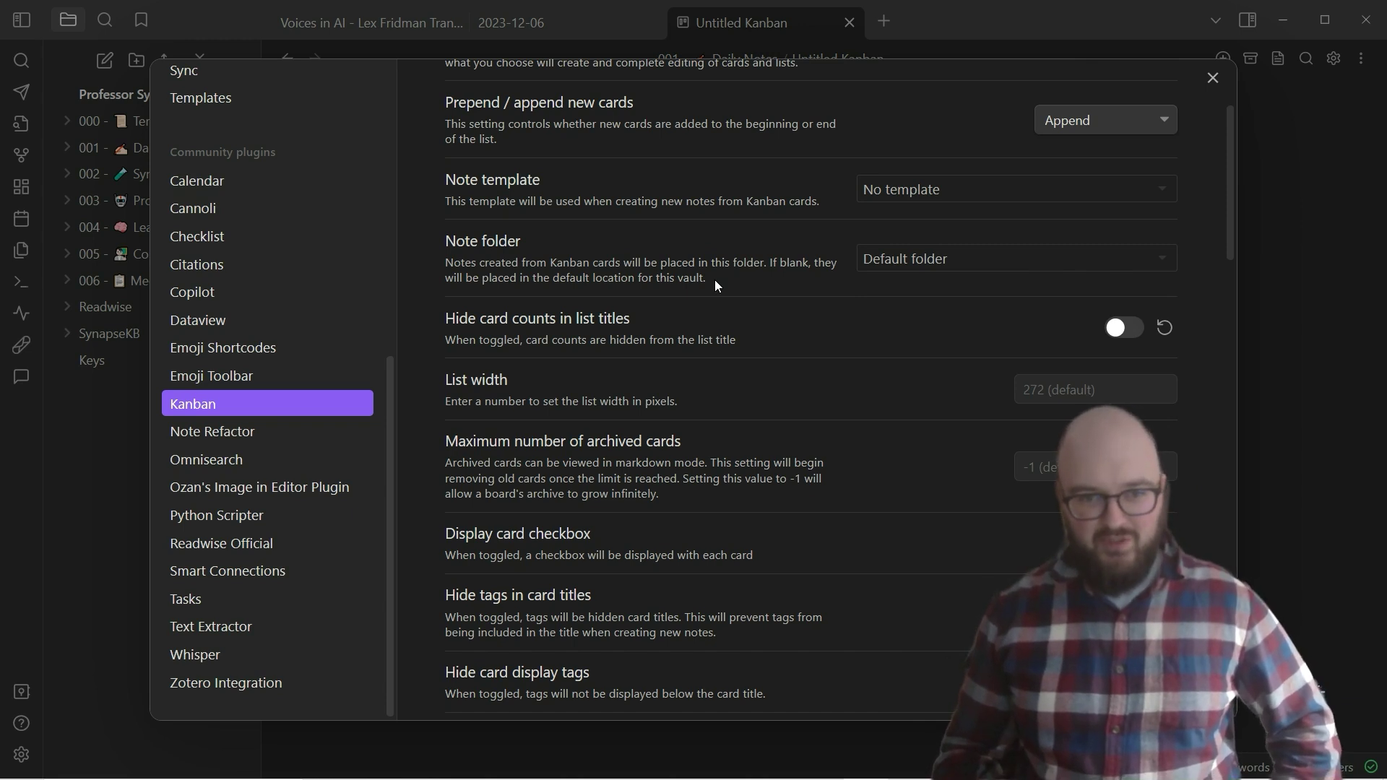
pyautogui.scroll(-3, 718, 289)
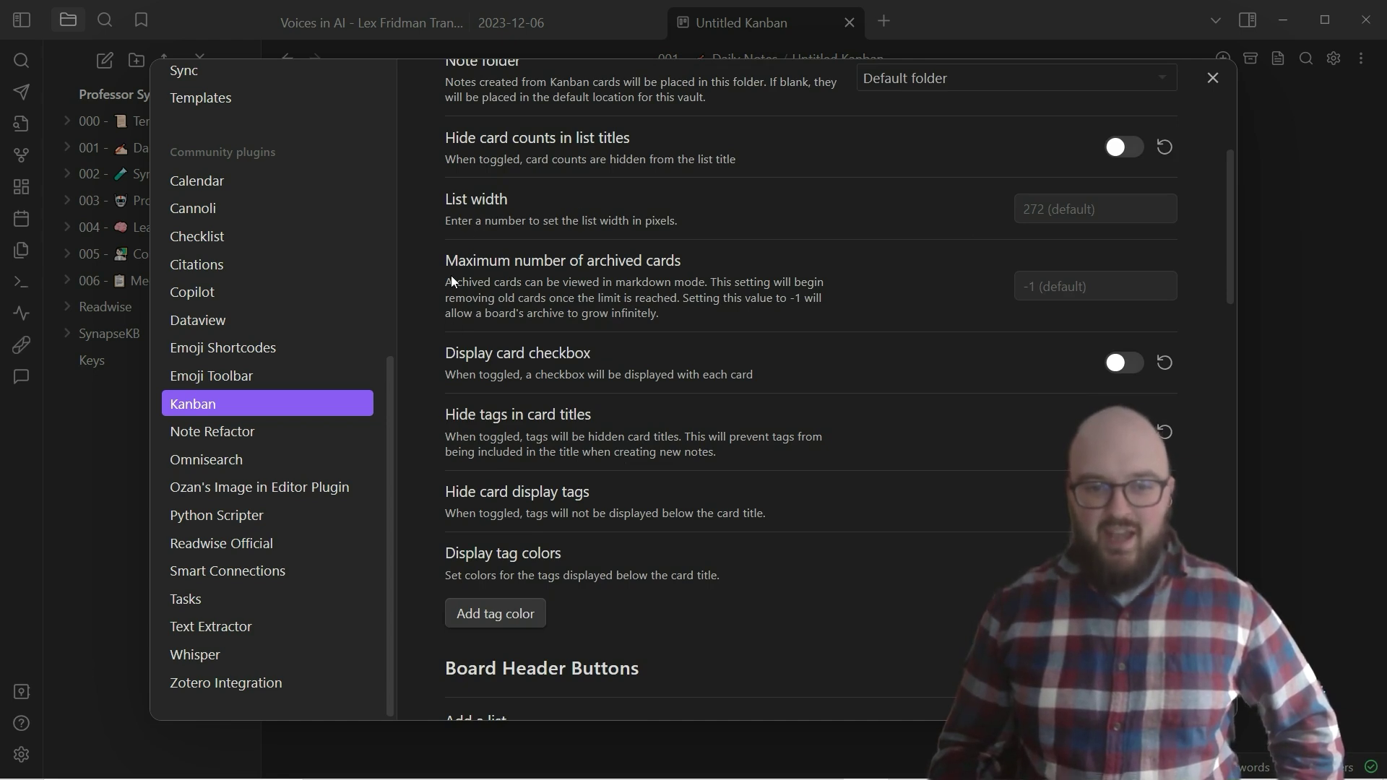
pyautogui.scroll(-3, 845, 321)
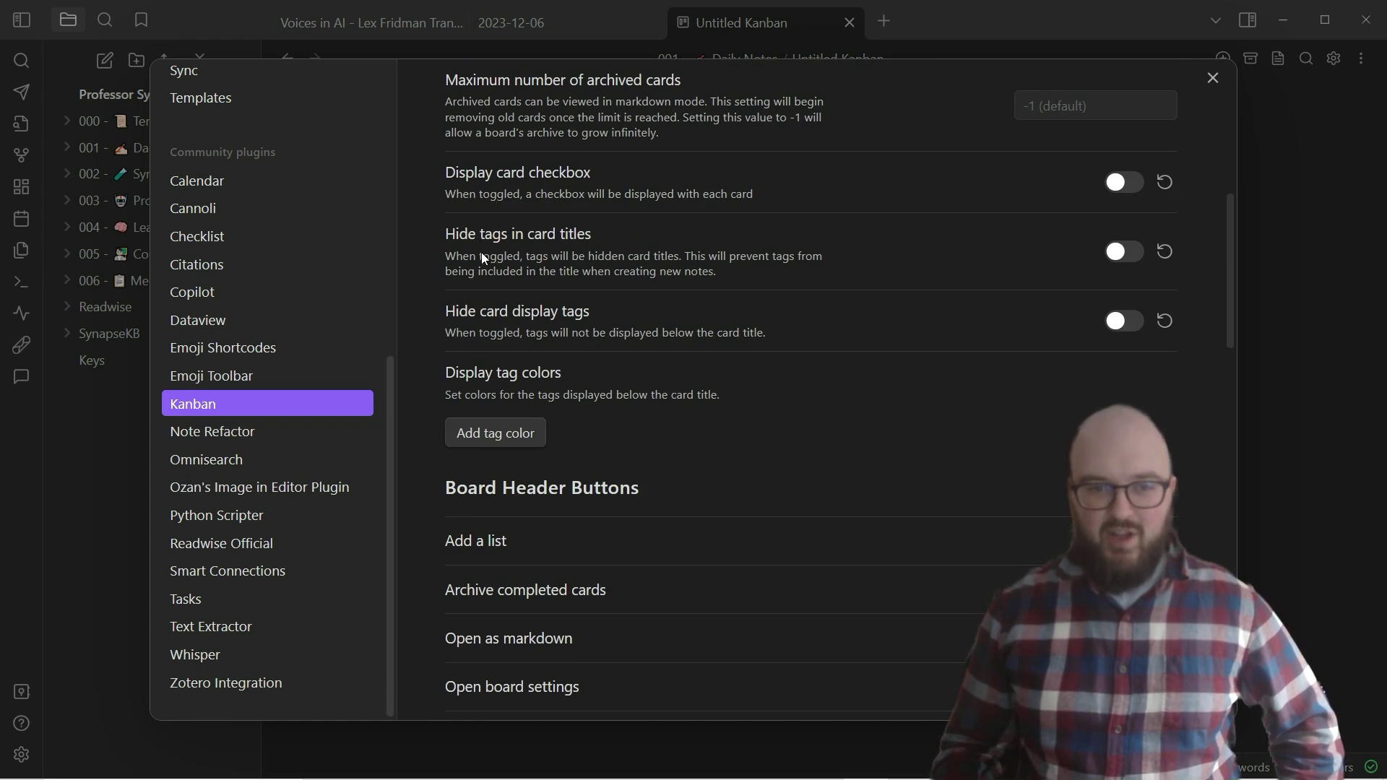
pyautogui.scroll(-1, 724, 312)
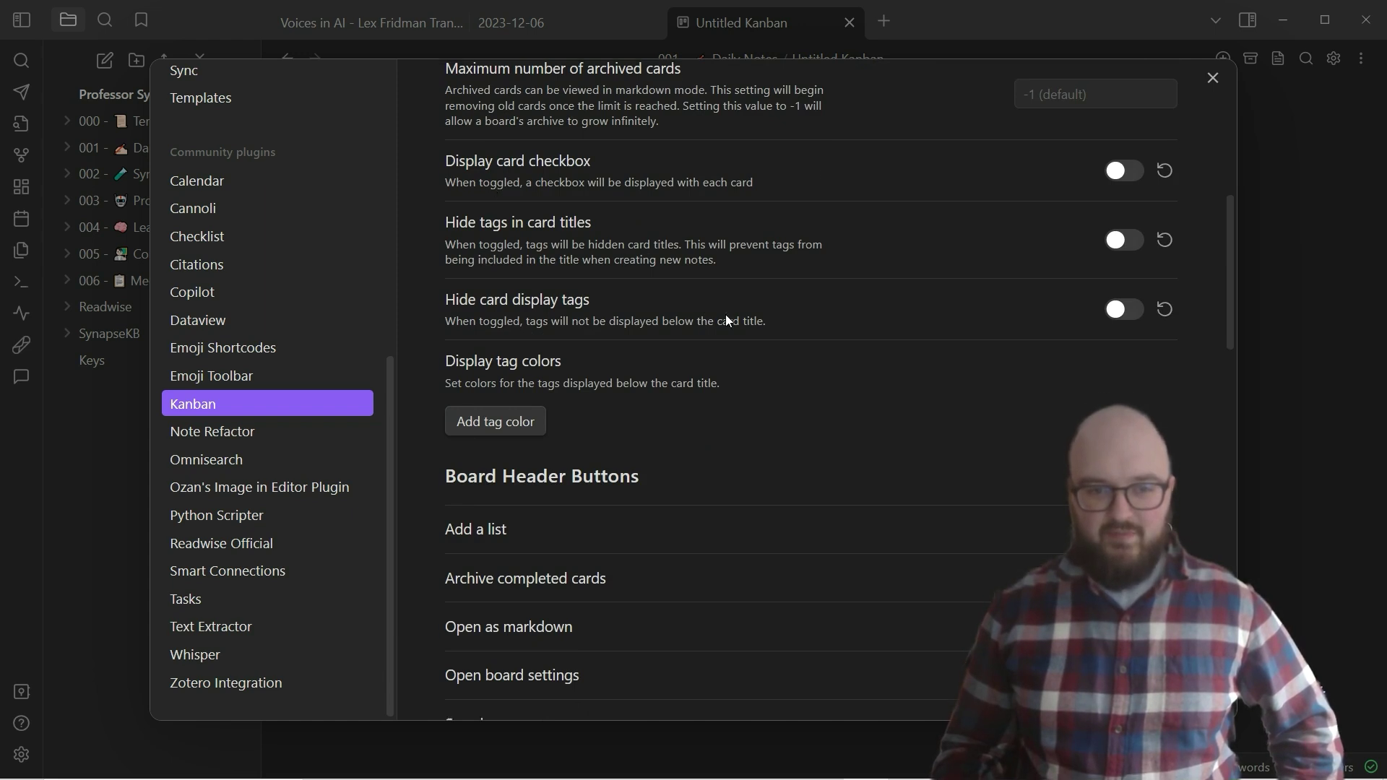
pyautogui.scroll(-2, 727, 303)
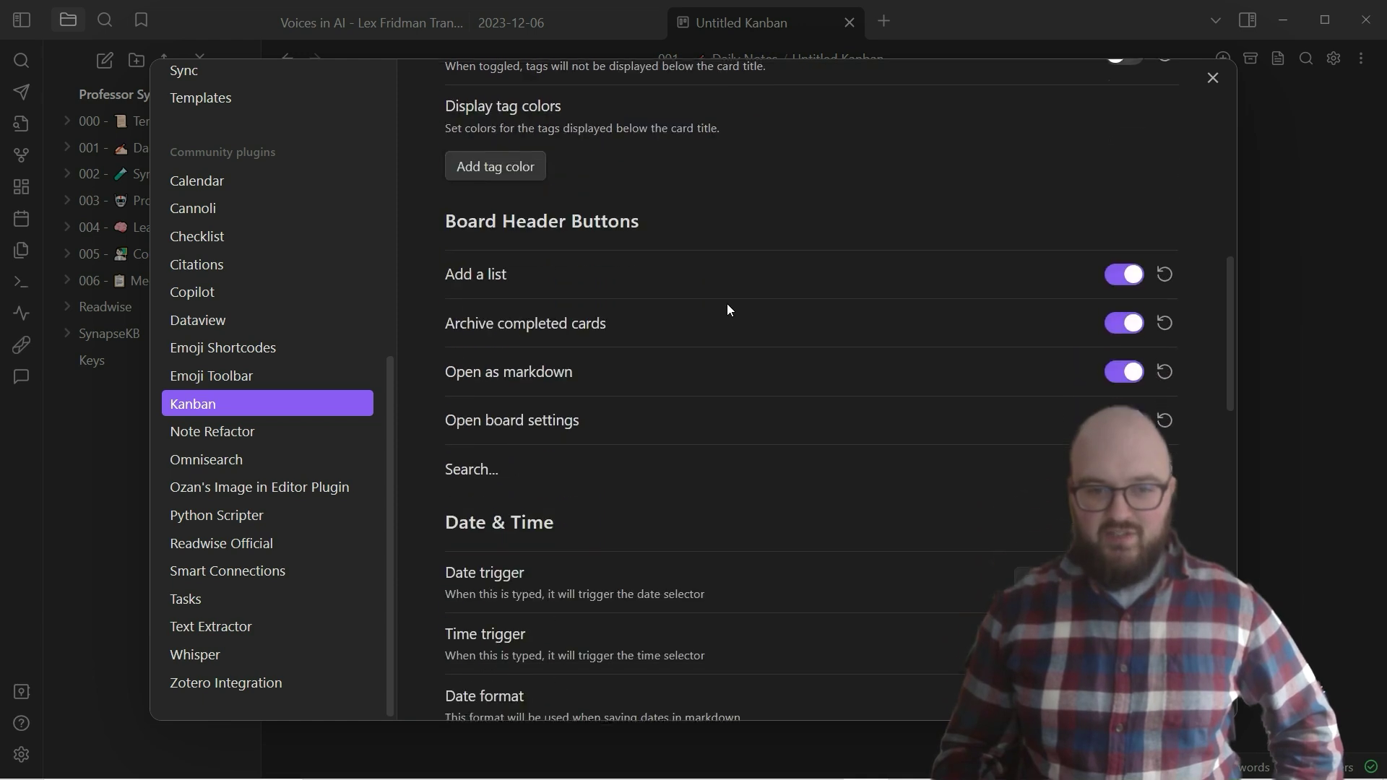
pyautogui.scroll(-1, 728, 302)
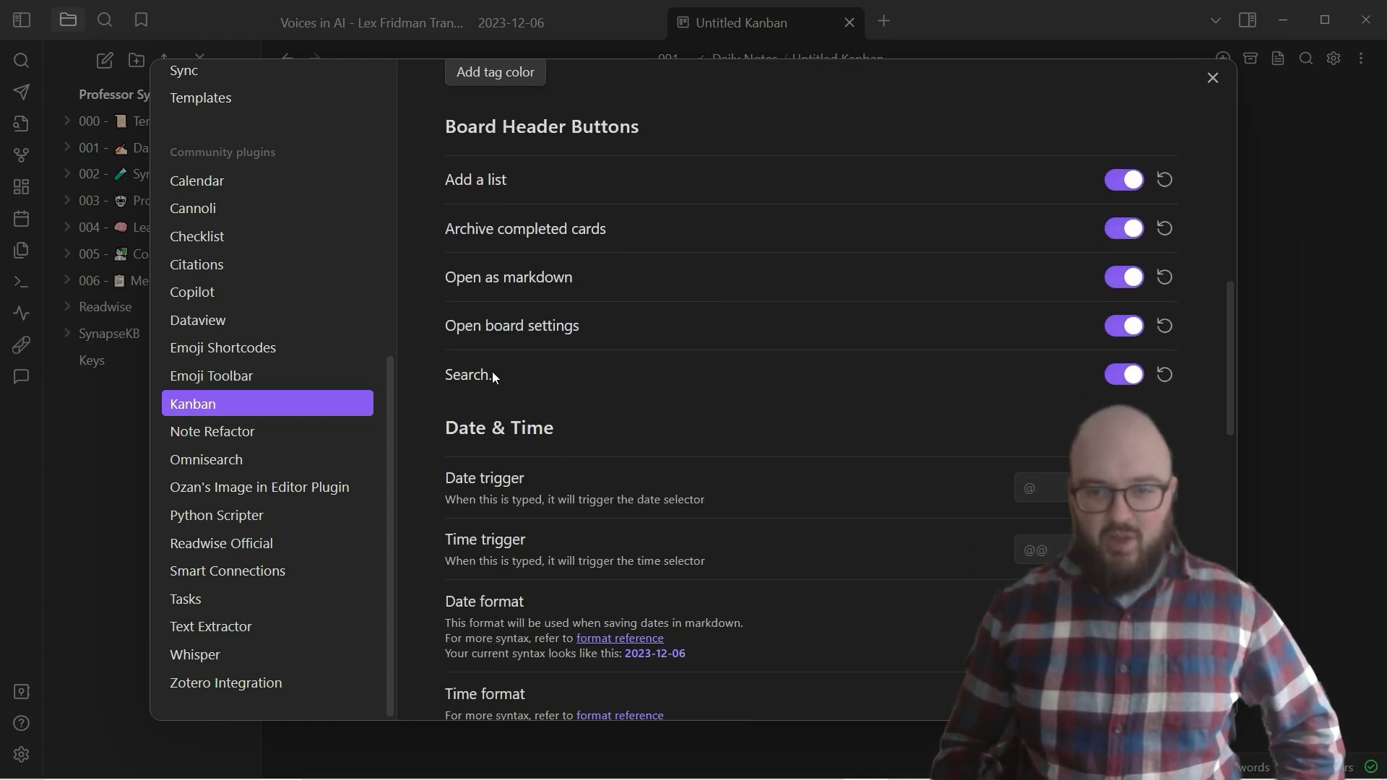
pyautogui.scroll(-2, 759, 310)
pyautogui.scroll(-1, 758, 303)
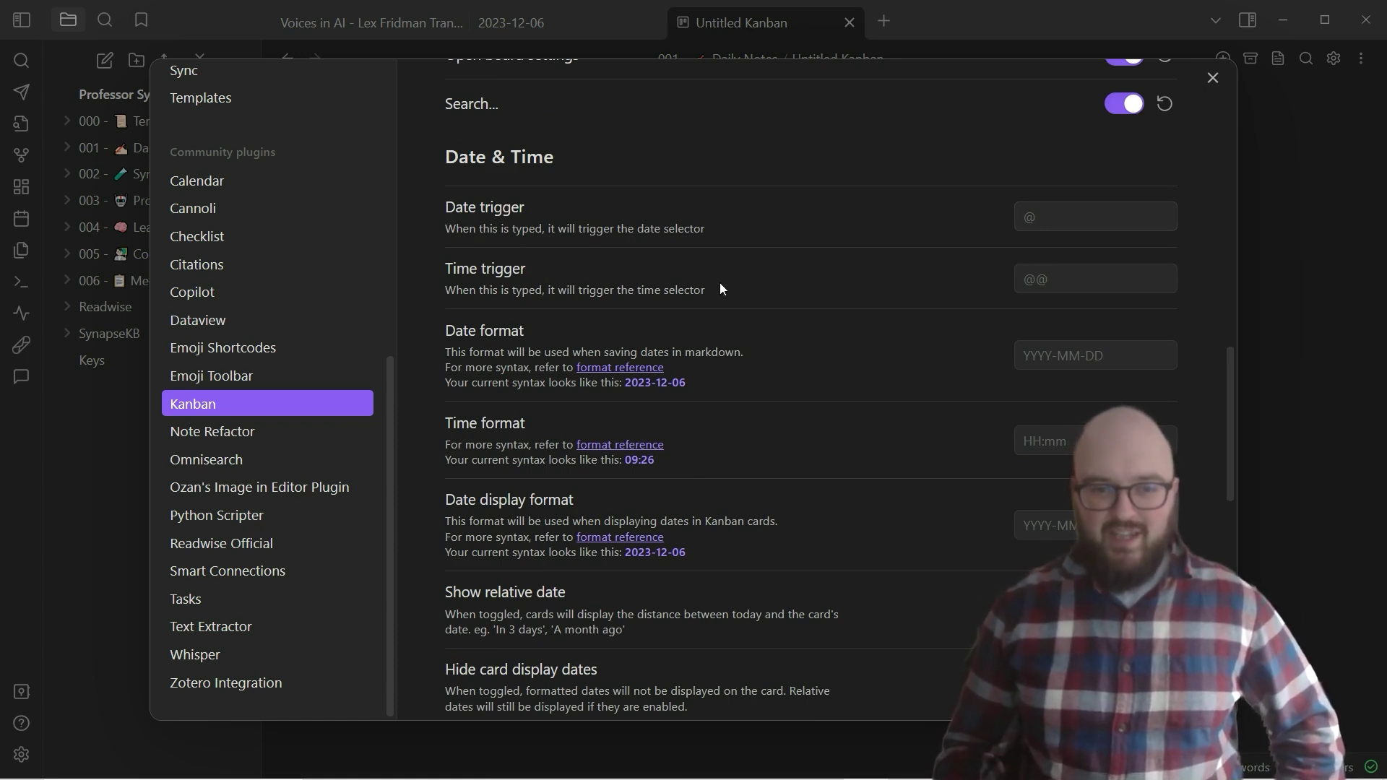
pyautogui.scroll(-1, 735, 288)
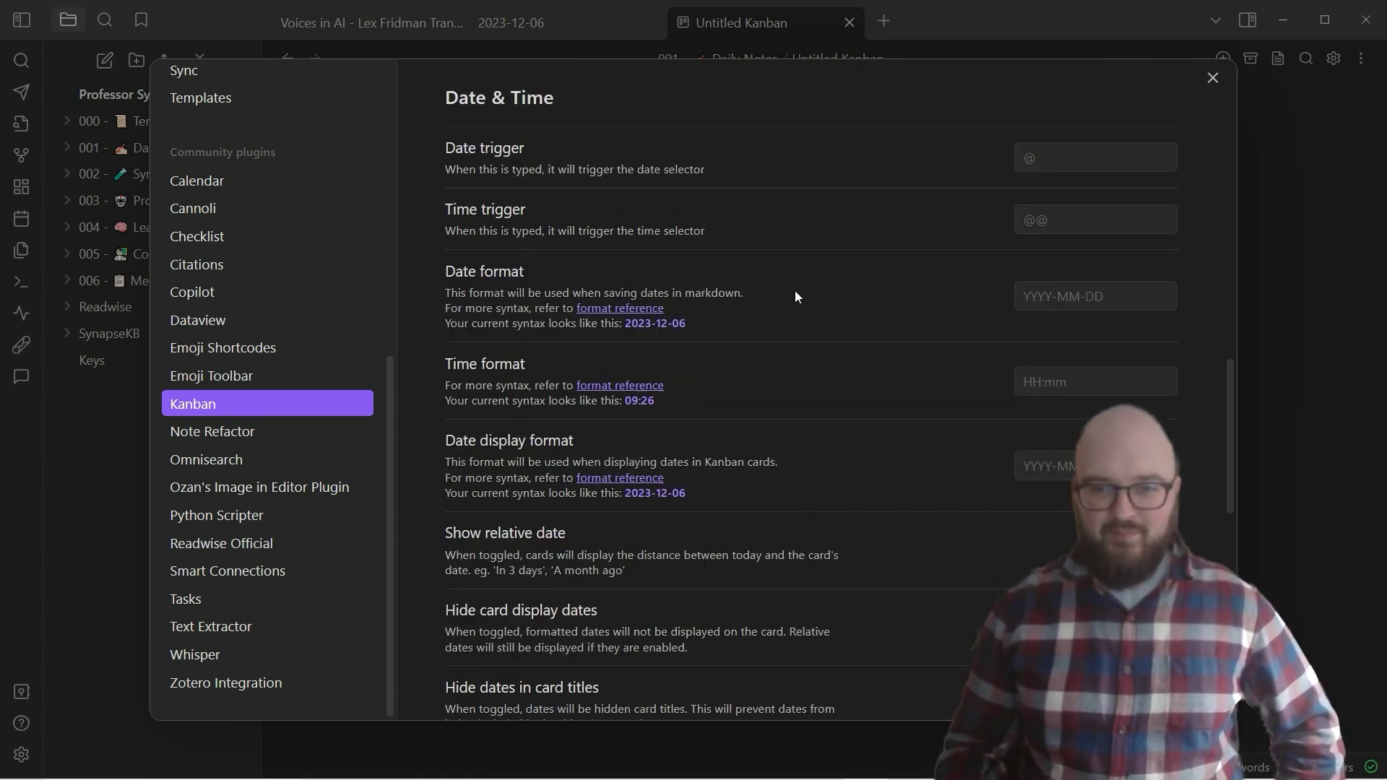
pyautogui.scroll(-1, 770, 375)
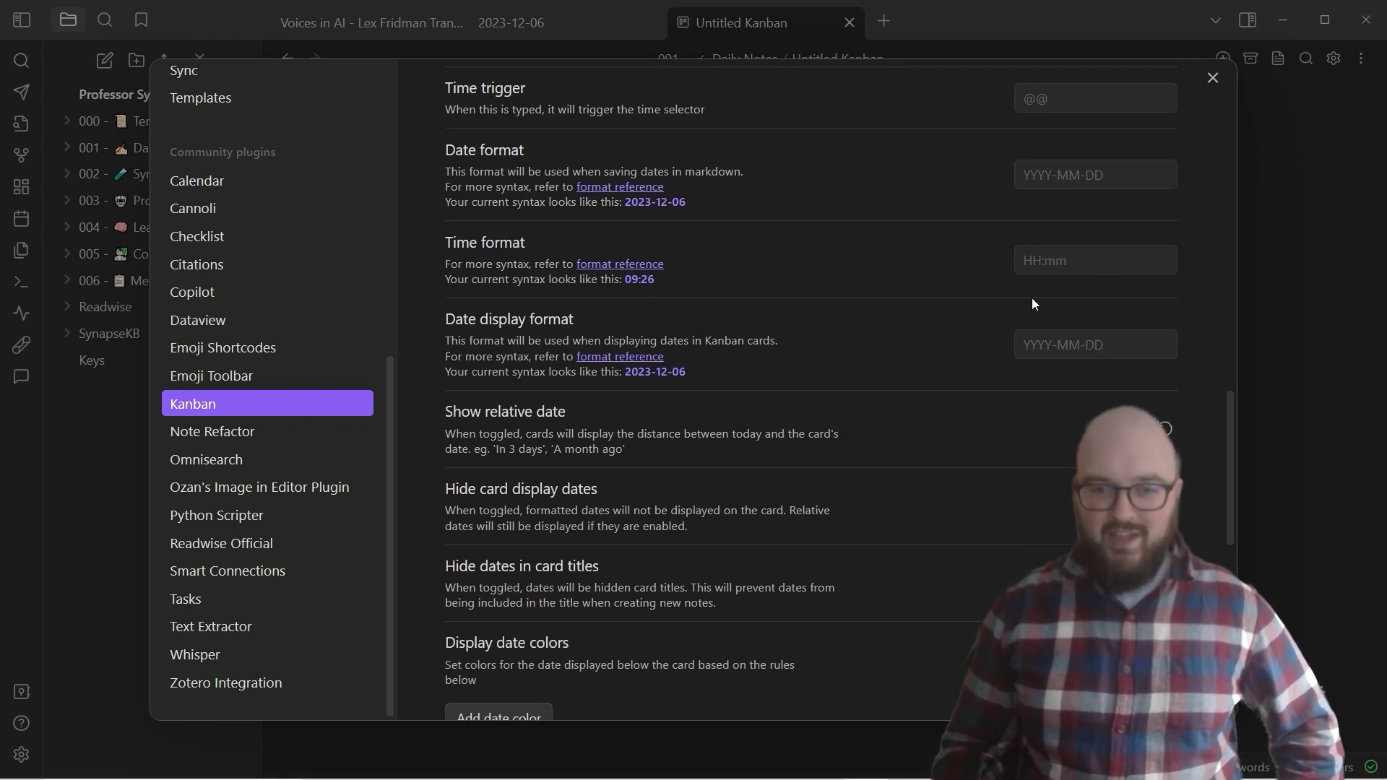
pyautogui.scroll(-2, 802, 365)
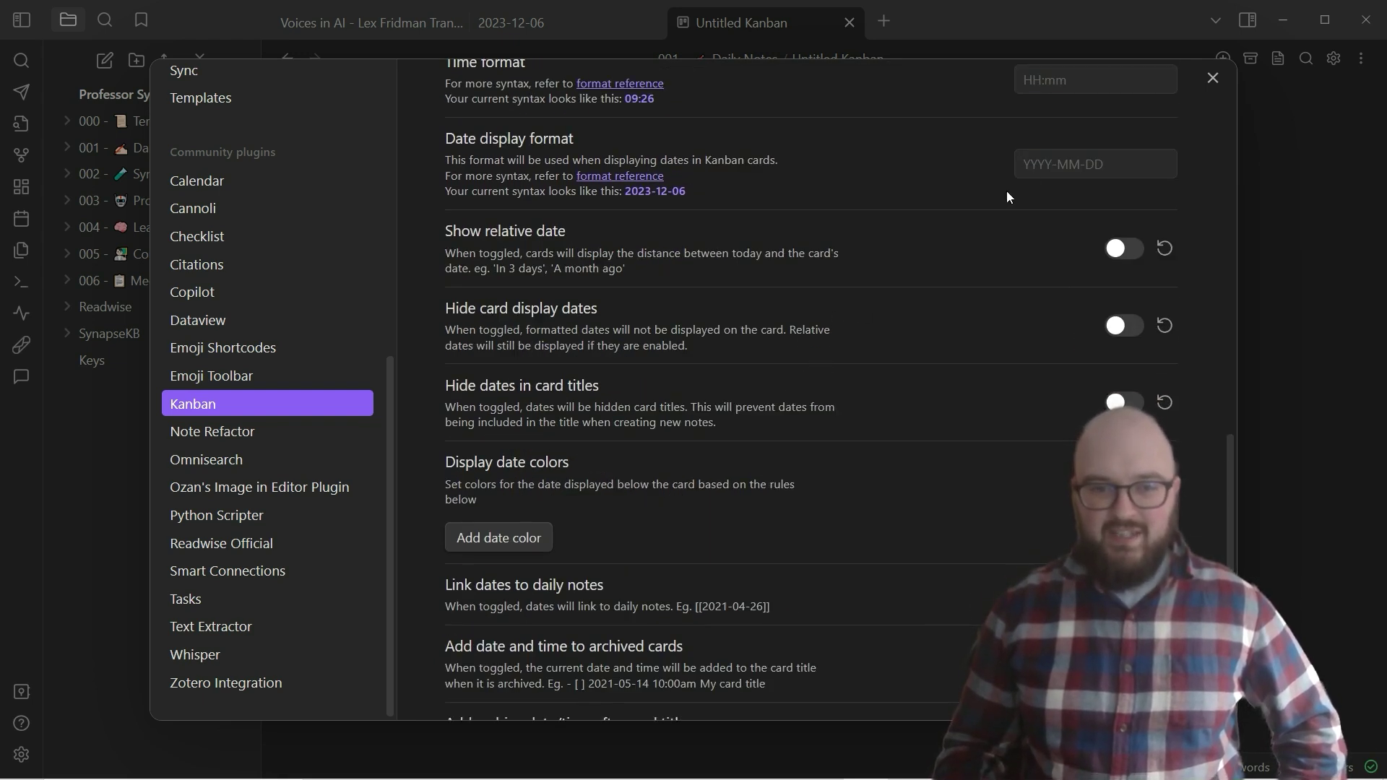
pyautogui.scroll(-4, 748, 291)
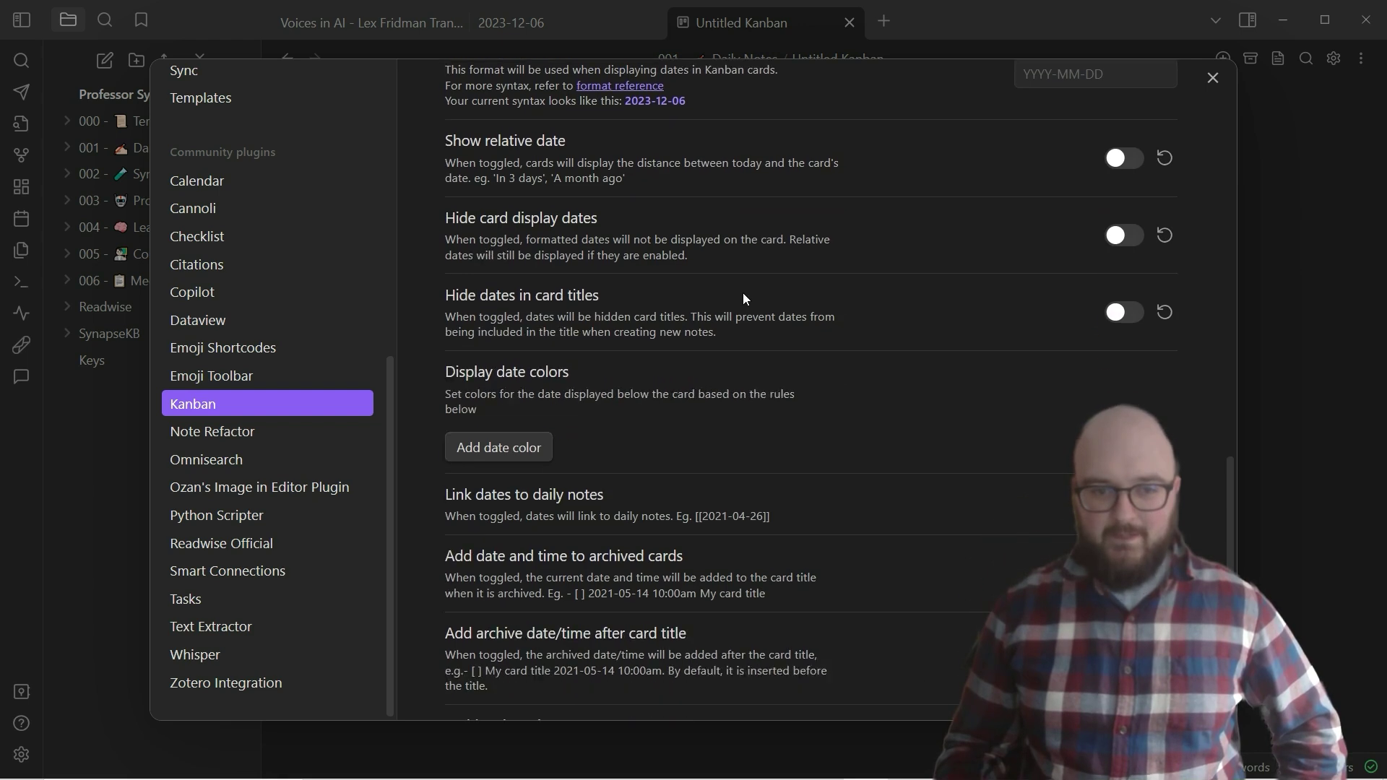
pyautogui.scroll(-1, 742, 292)
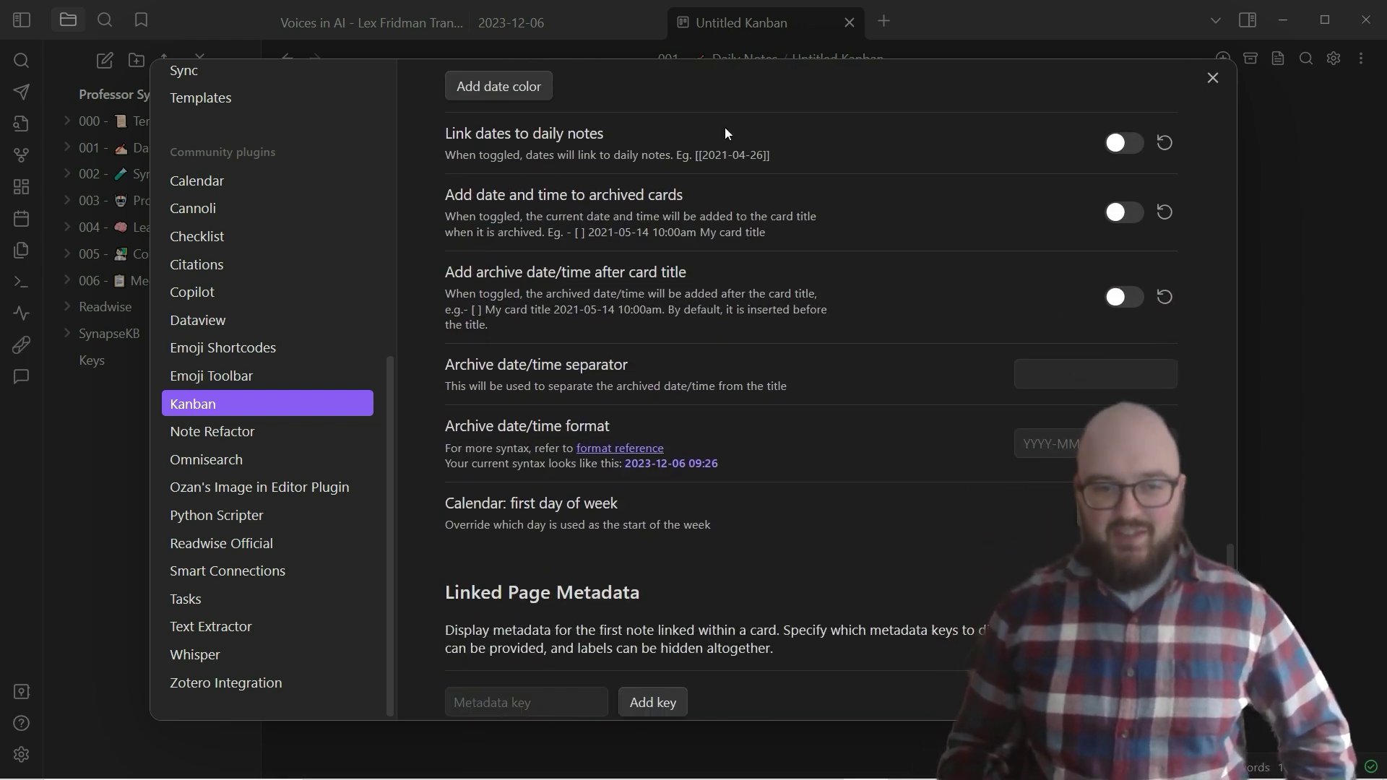
pyautogui.scroll(-1, 752, 327)
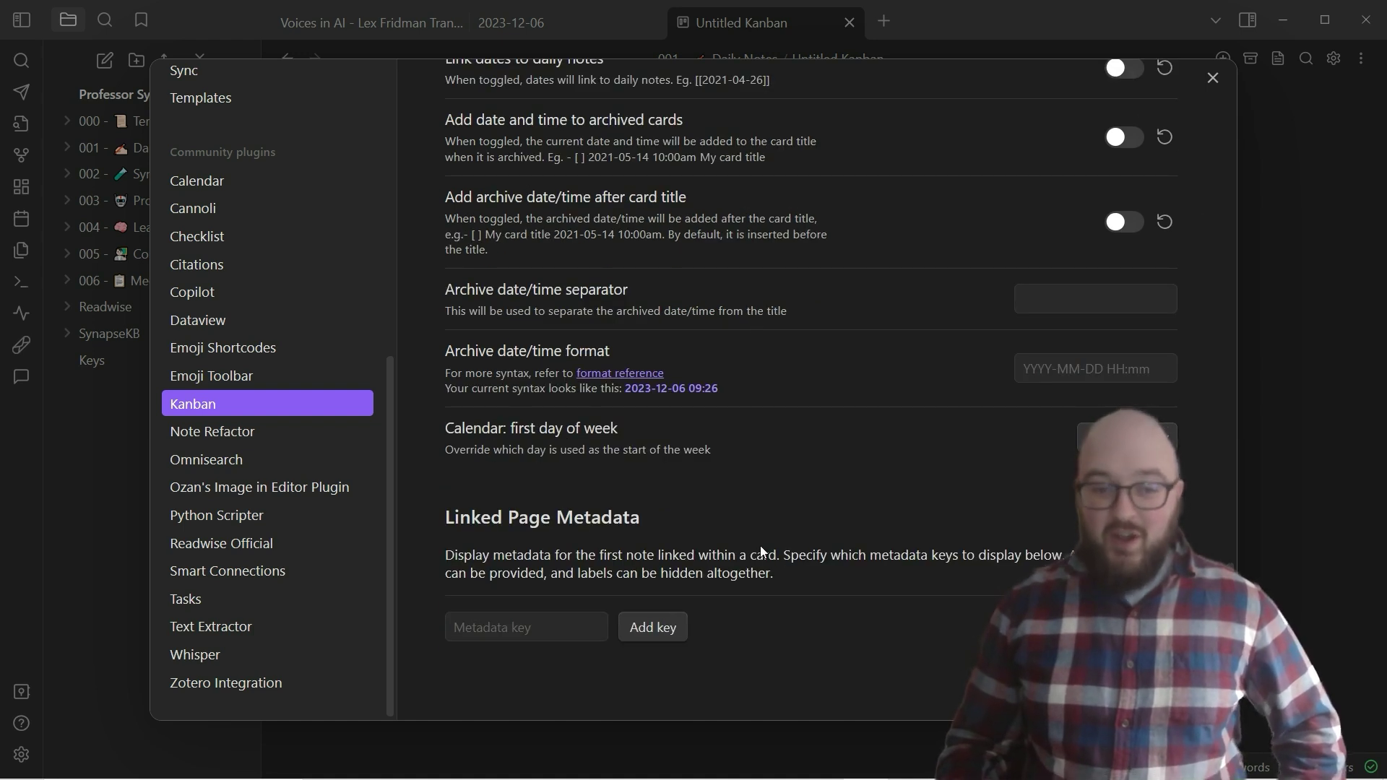
pyautogui.scroll(8, 770, 495)
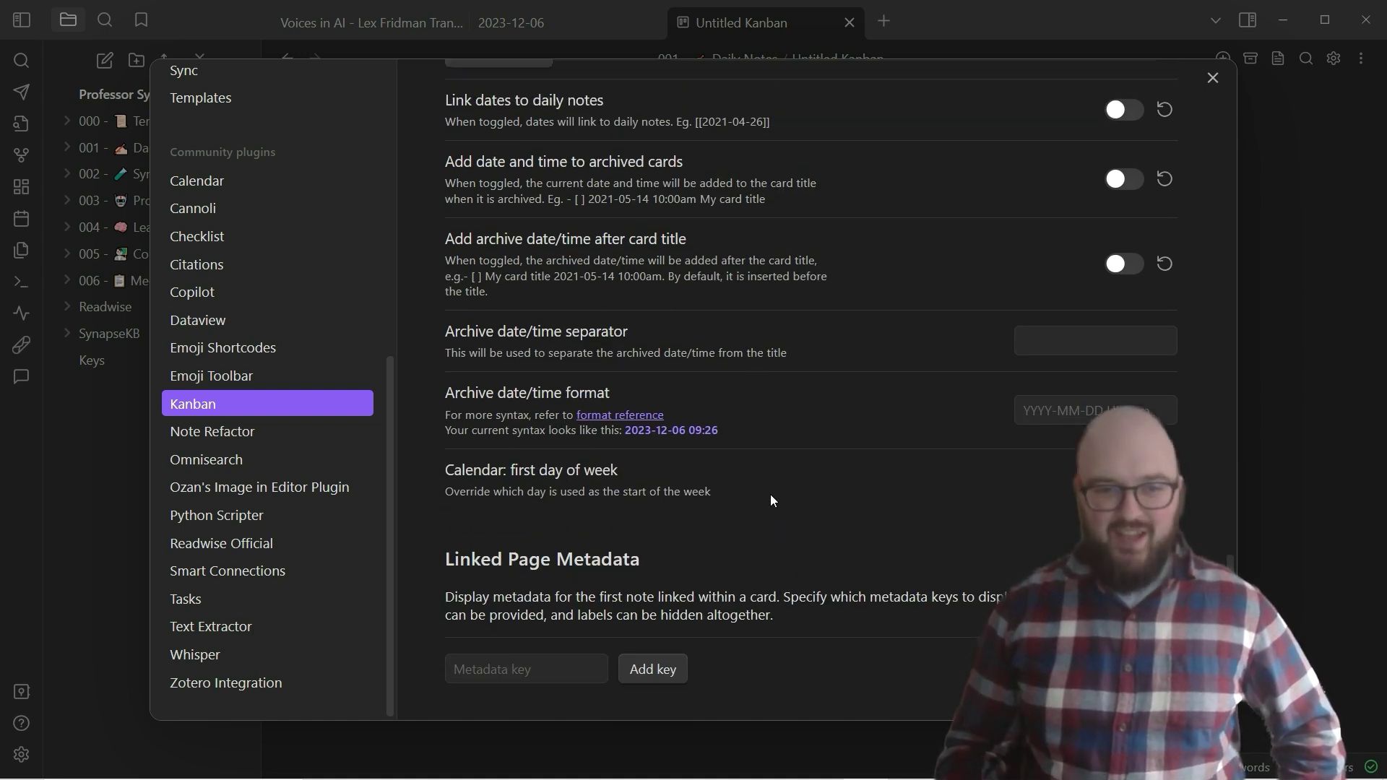
pyautogui.scroll(15, 773, 496)
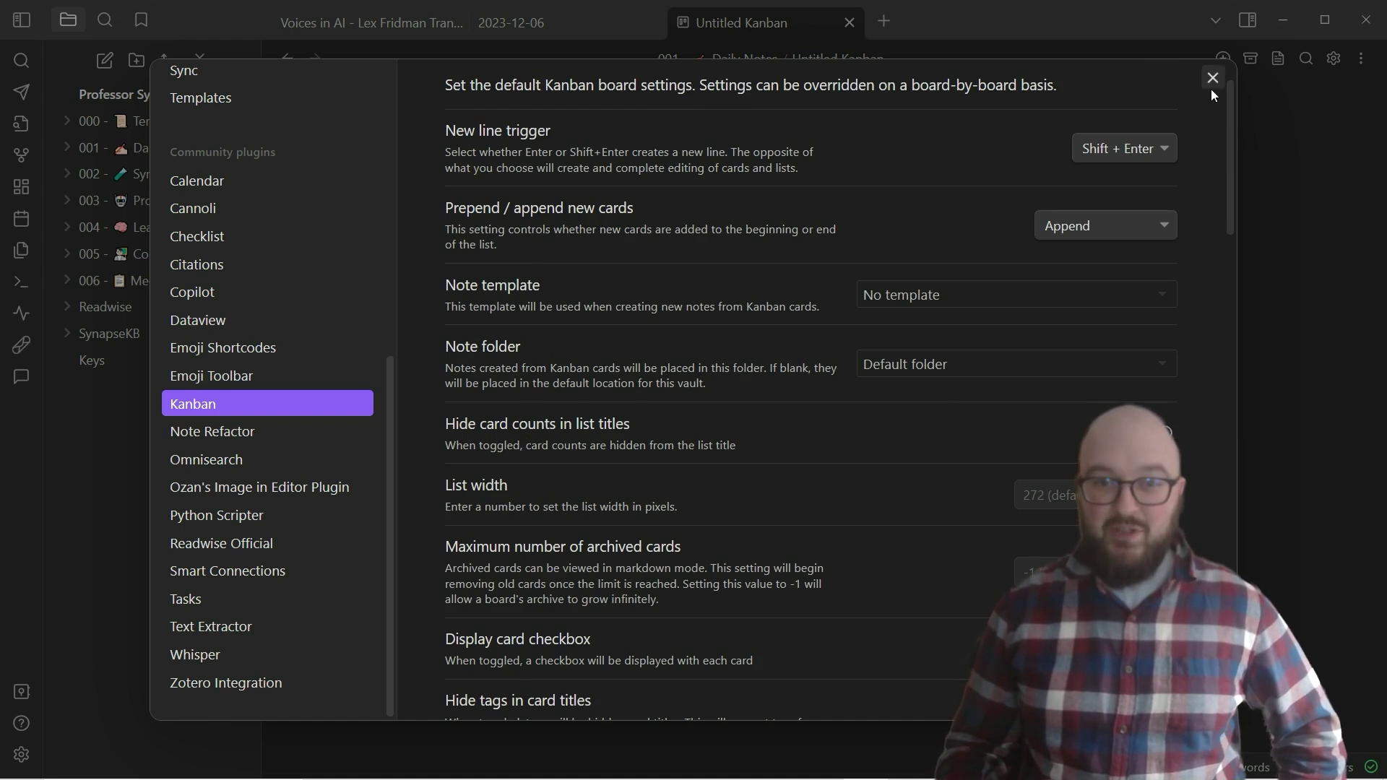
pyautogui.click(1213, 78)
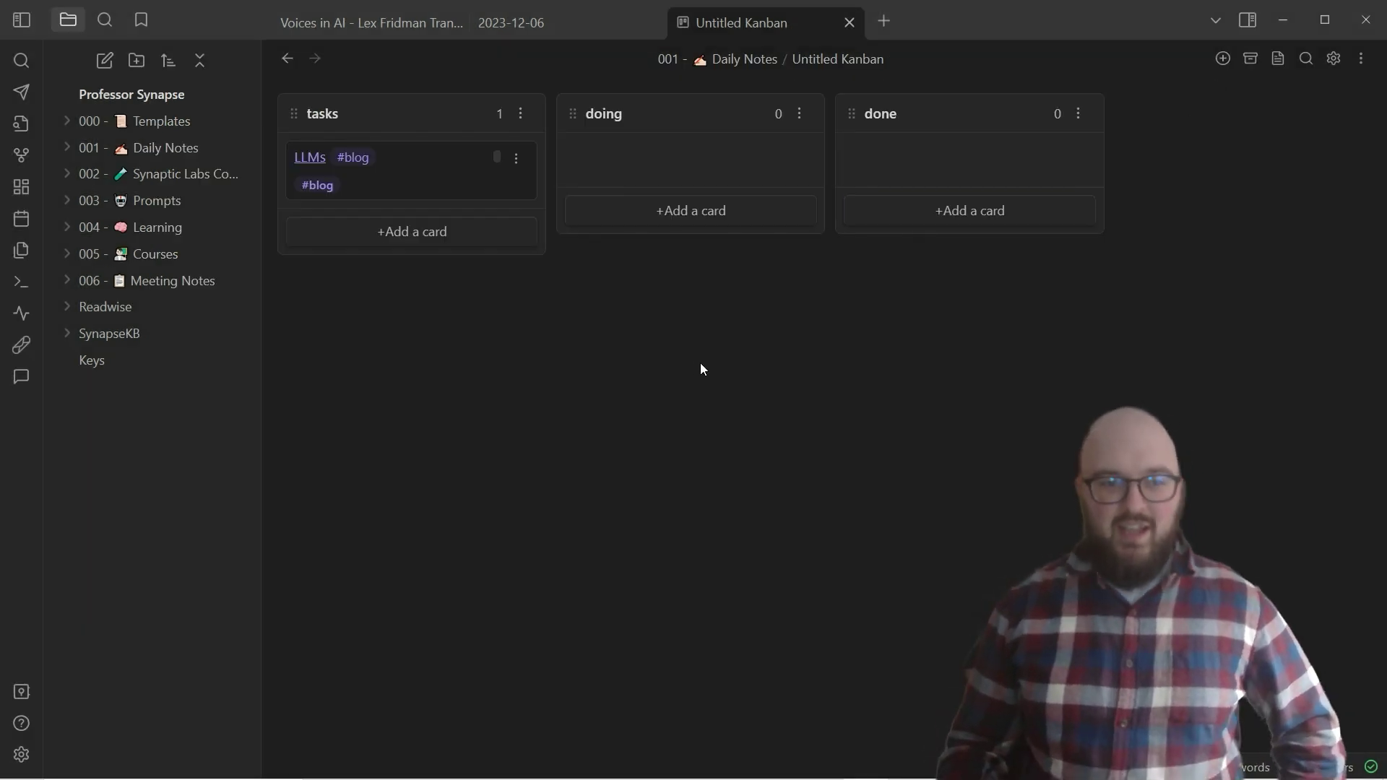
# - Open Creation Kanban from 002 - Synaptic Labs Content > 00. Kanbans and show its links sidebar
pyautogui.click(162, 175)
pyautogui.click(181, 200)
pyautogui.click(171, 225)
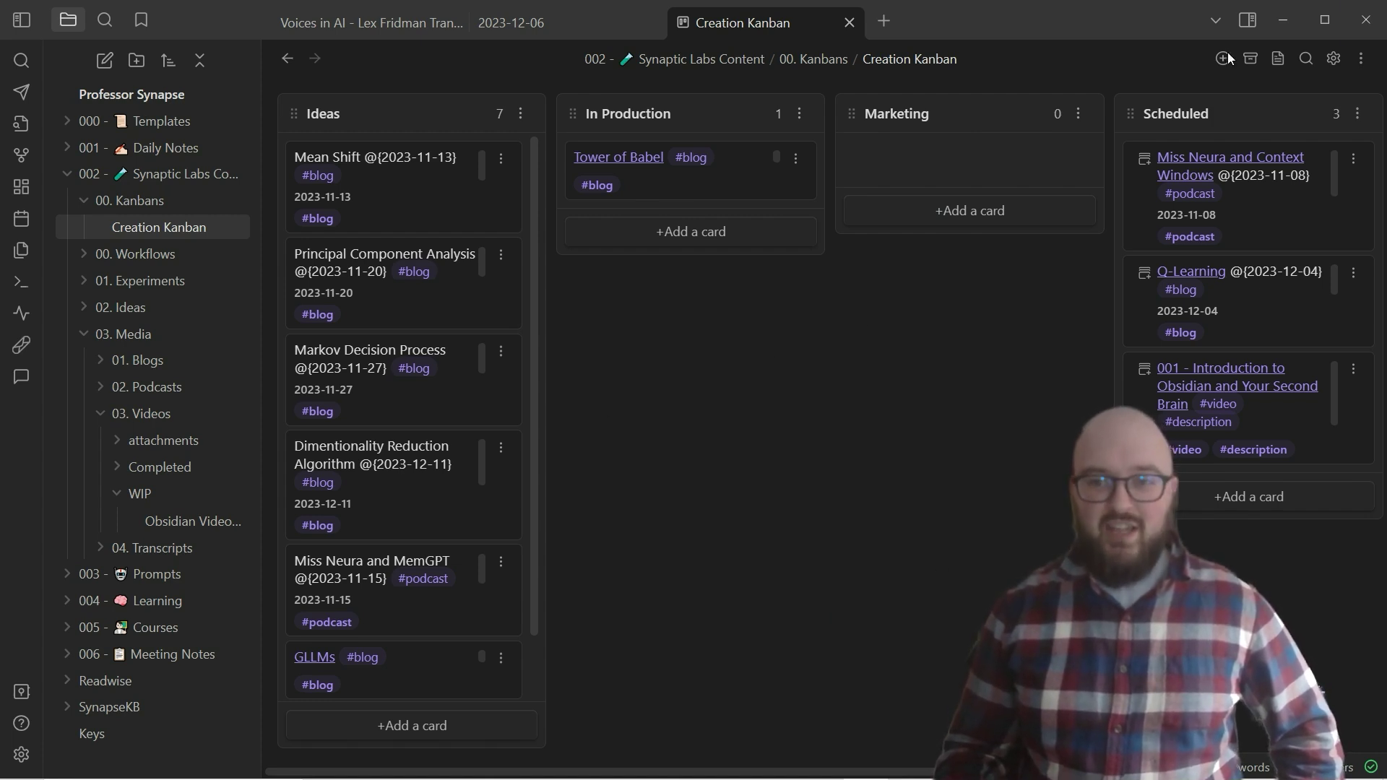
pyautogui.click(1249, 27)
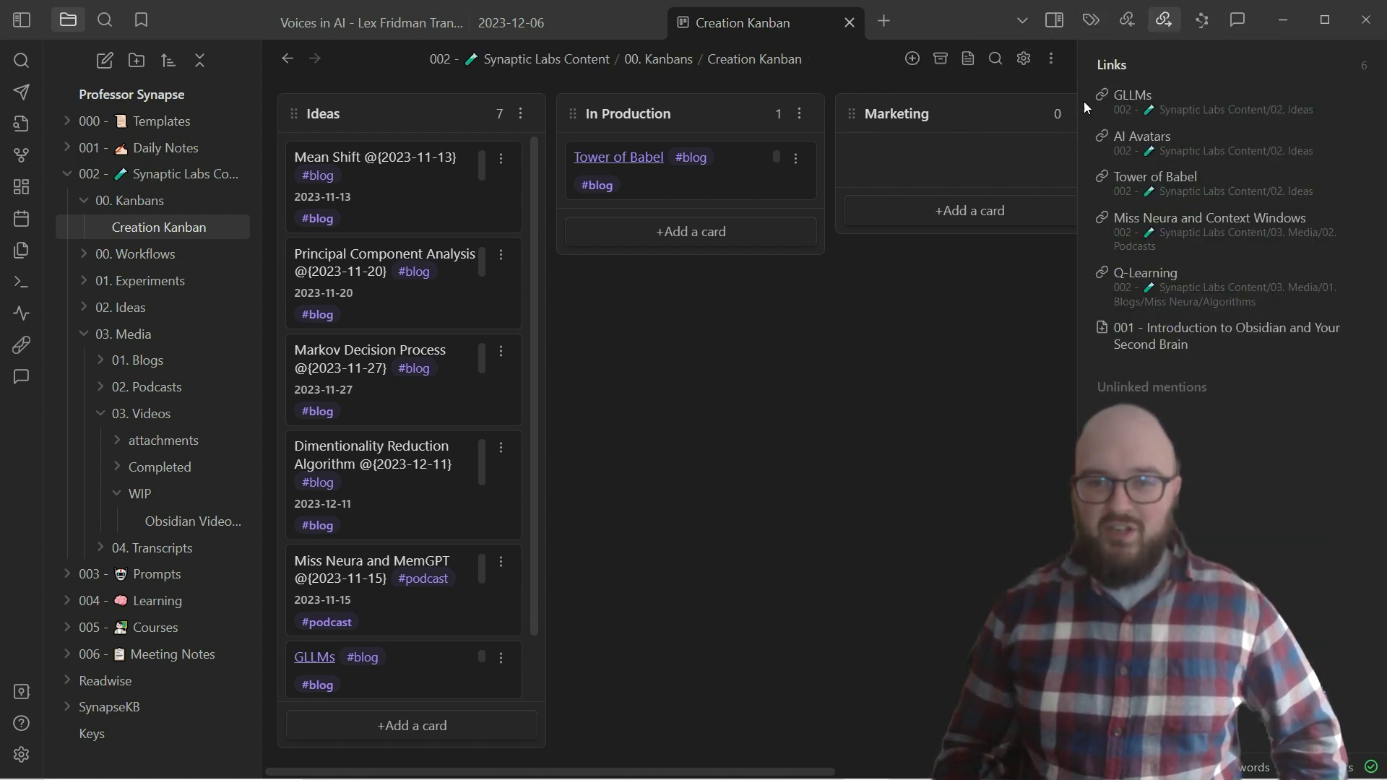
# - Widen the right sidebar and switch it to the Checklist view of #ToDo tasks
pyautogui.moveTo(1080, 102); pyautogui.dragTo(920, 103)
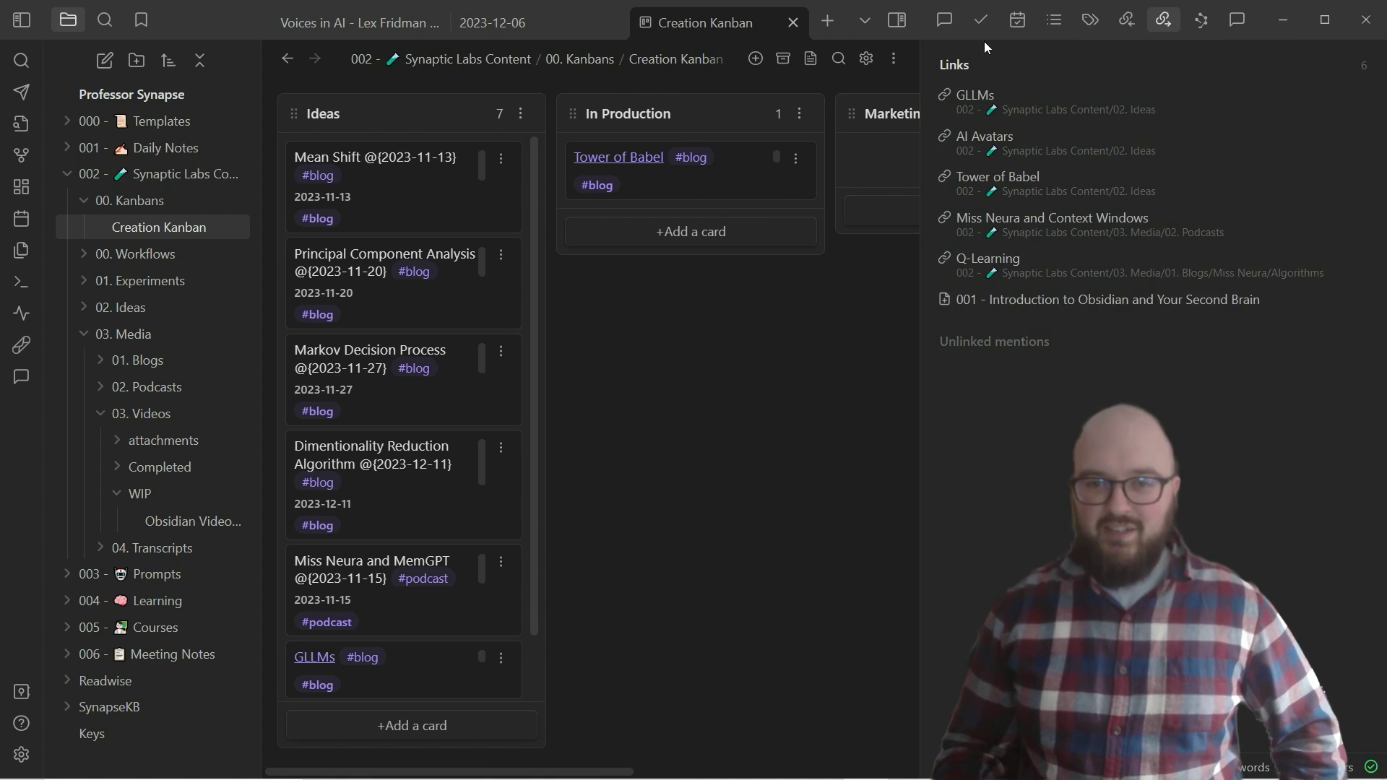
pyautogui.click(984, 23)
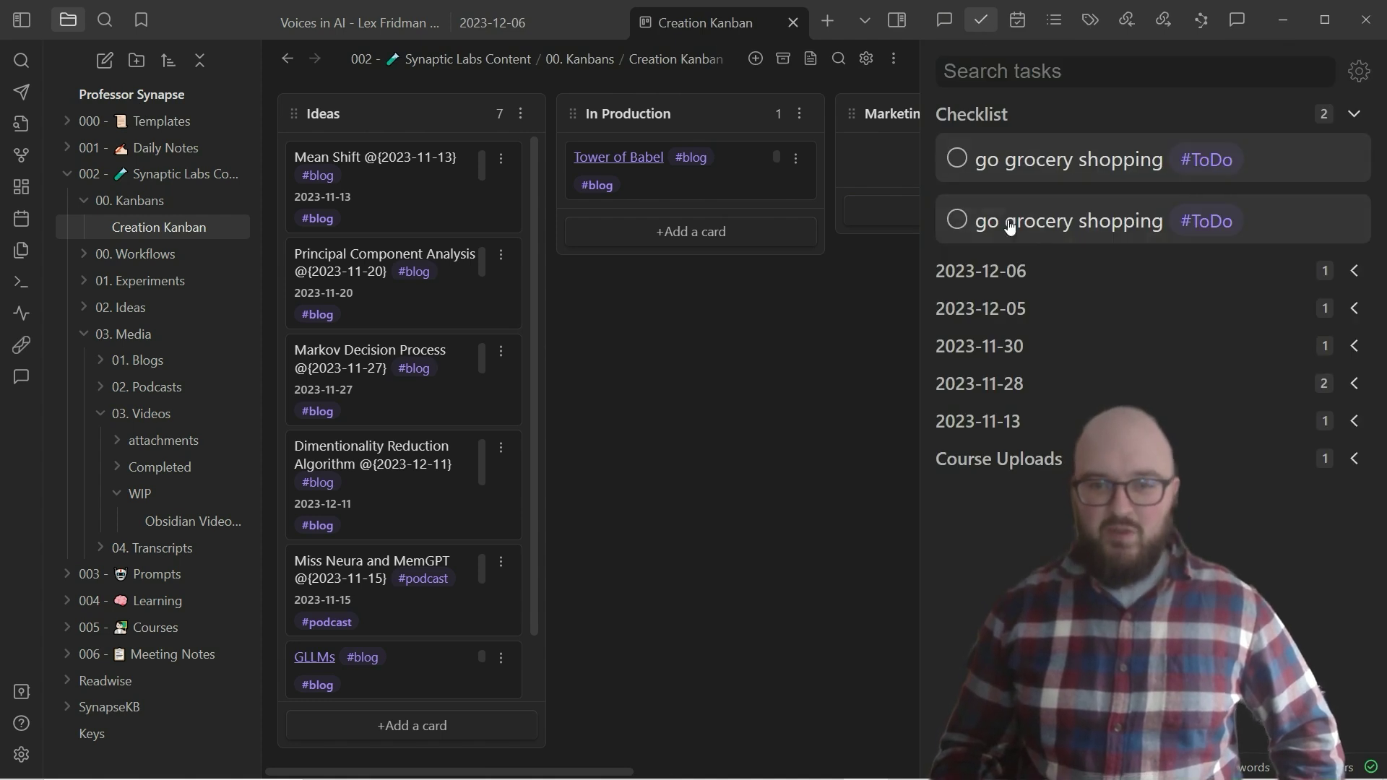